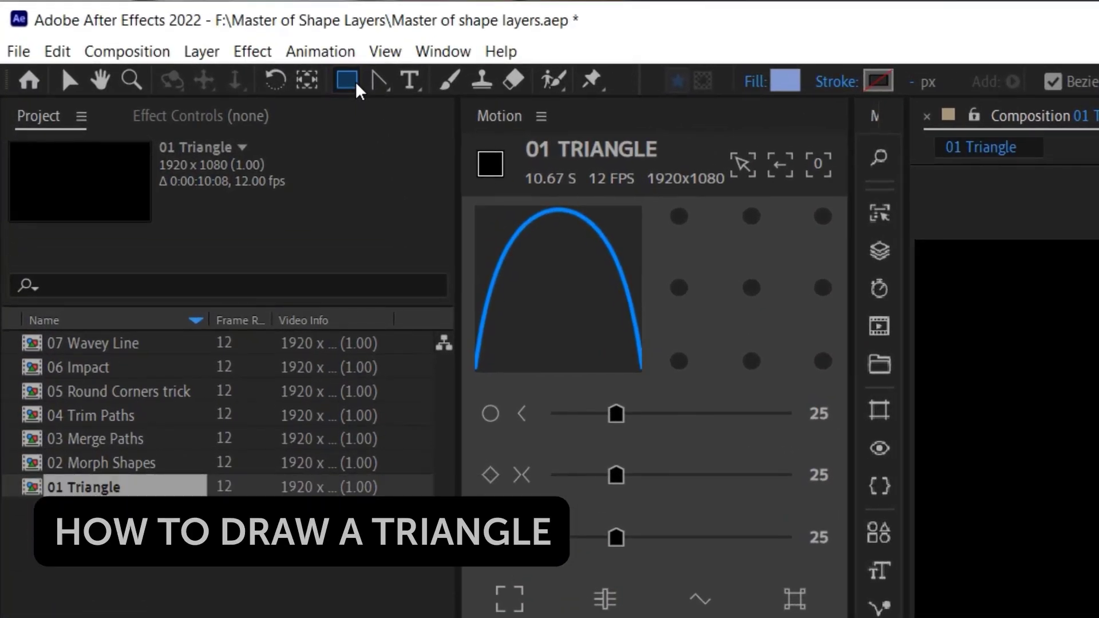
Draw a pen path in the 01 Triangle composition and close it on its first corner
left_click(355, 83)
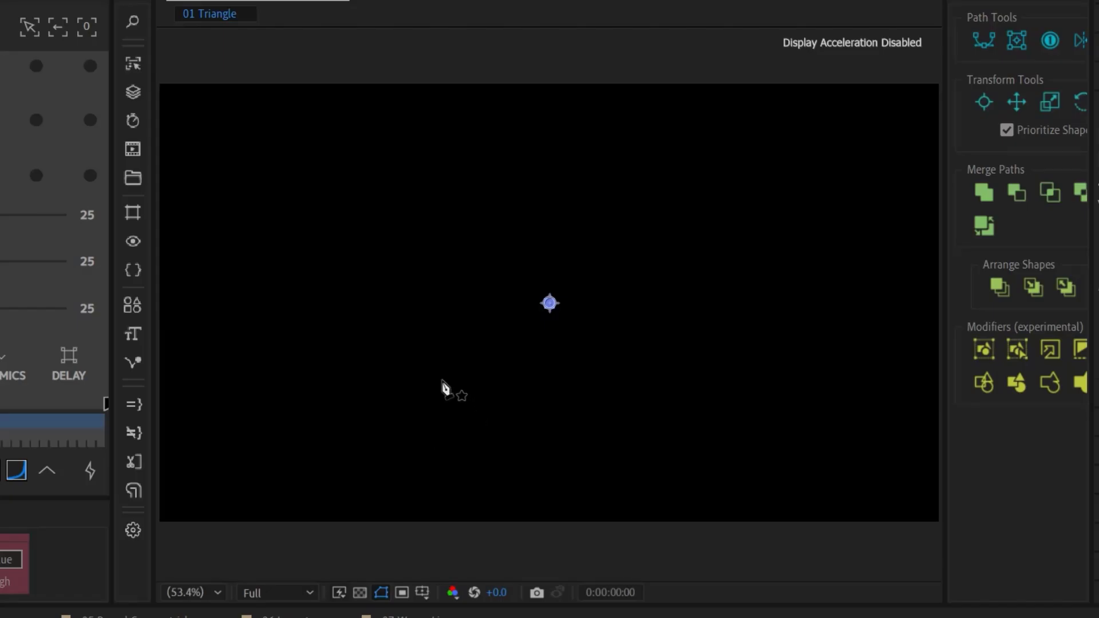
left_click(442, 381)
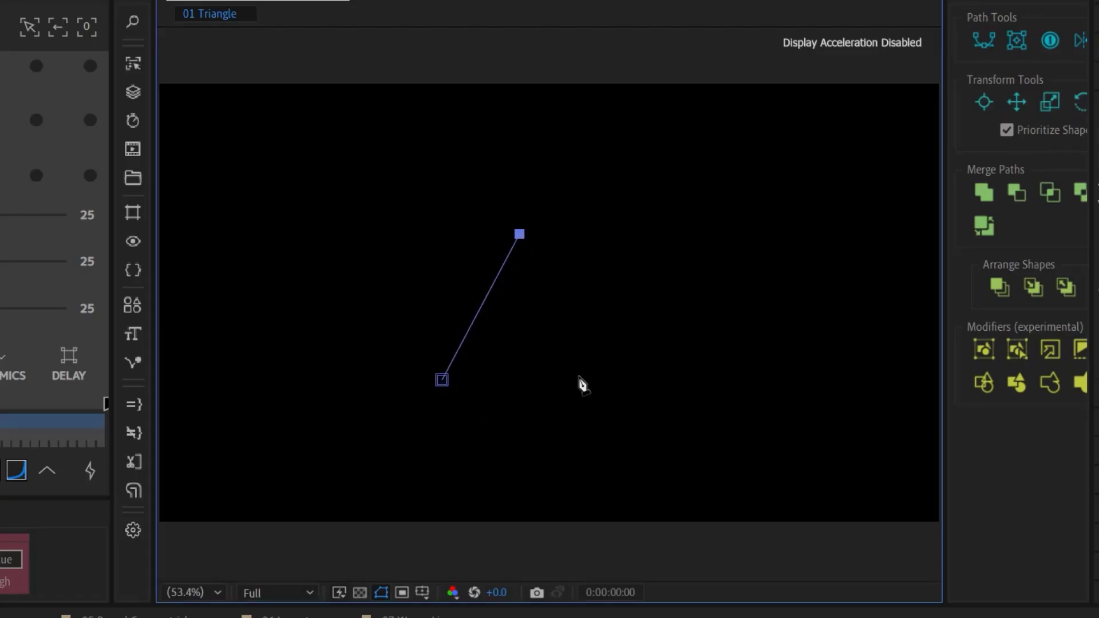
left_click(442, 380)
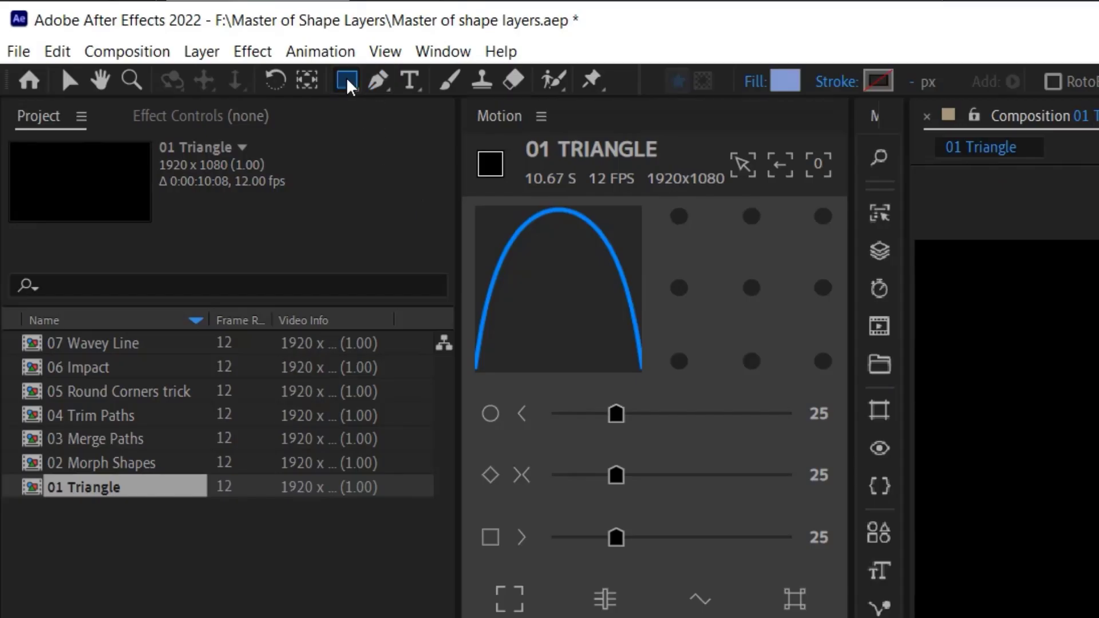
left_click(348, 83)
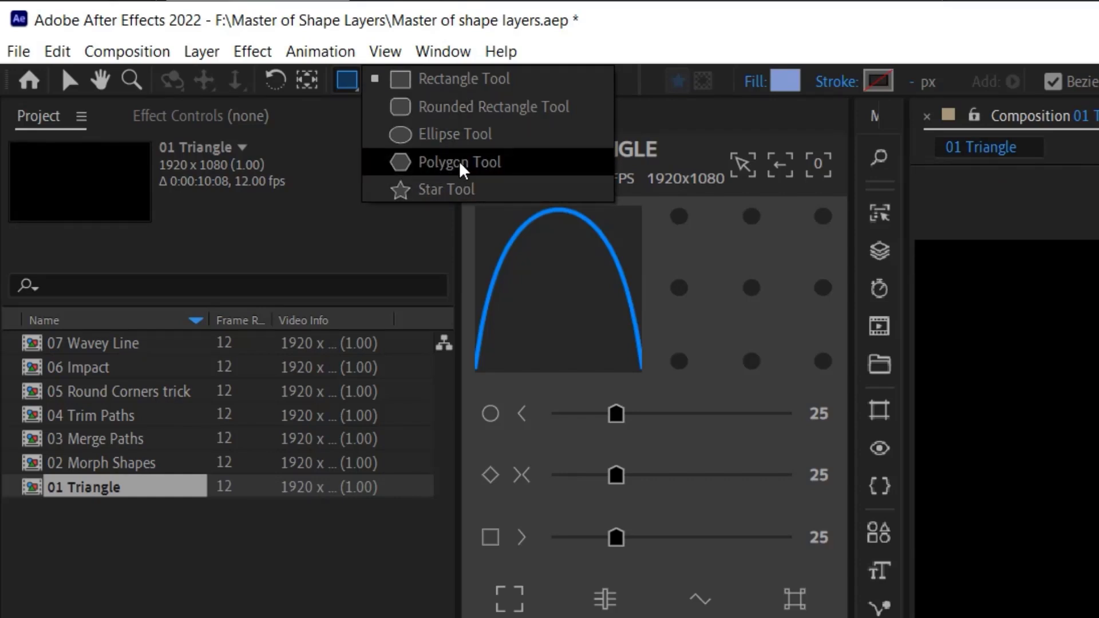
Draw several polygon triangles with Alt+Down, then a hexagon with Alt+Up
left_click(490, 168)
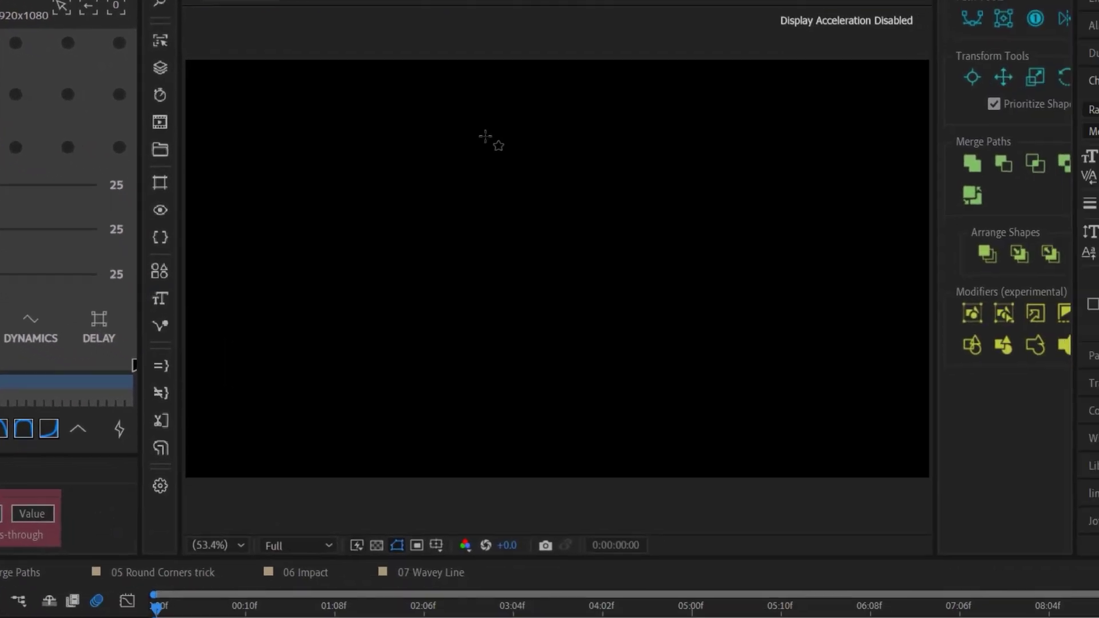
left_click_drag(858, 224, 989, 298)
left_click_drag(543, 180, 518, 171)
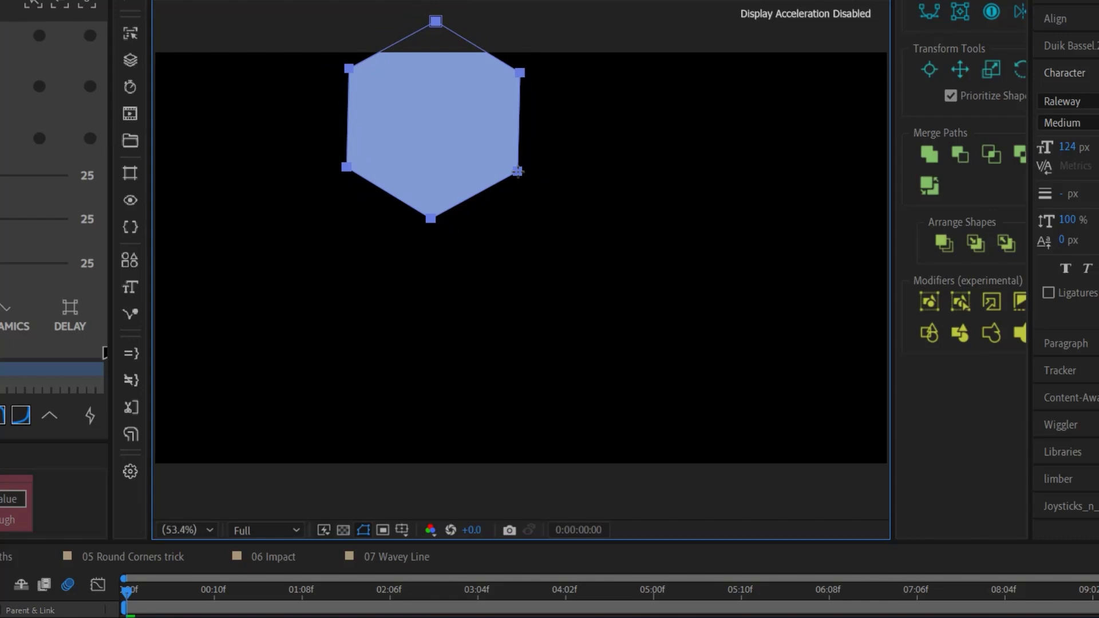
key("alt+Down")
left_click_drag(518, 172, 515, 175)
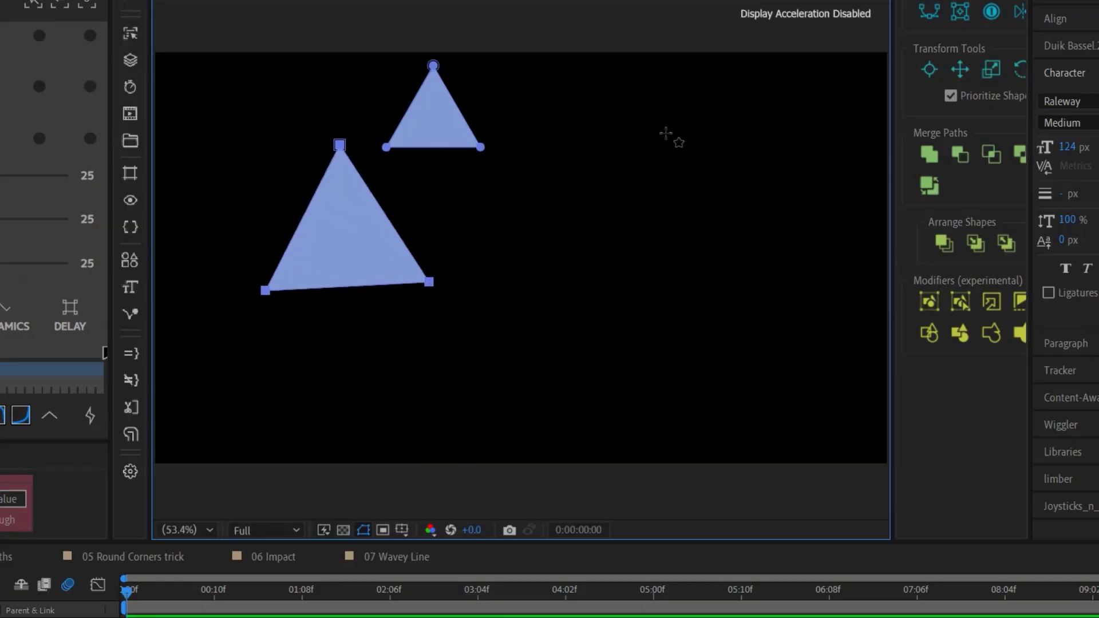
left_click_drag(570, 100, 625, 123)
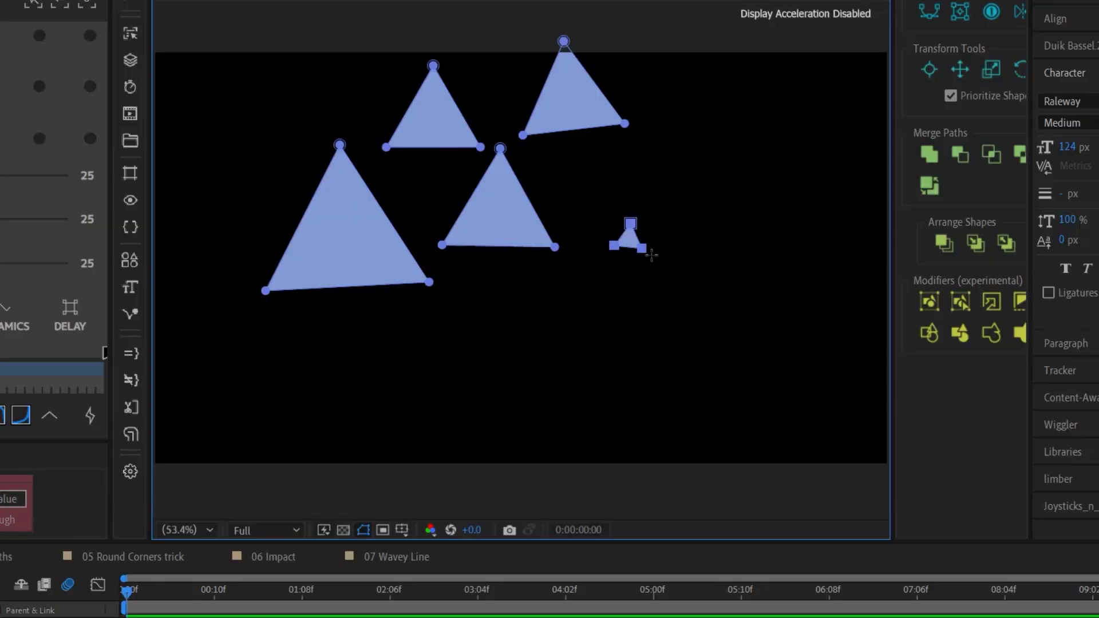
mouse_move(652, 254)
left_mouse_down()
mouse_move(710, 285)
mouse_move(693, 289)
mouse_move(710, 281)
mouse_move(690, 277)
left_mouse_up()
key("alt+Up")
key("alt+Up")
key("alt+Up")
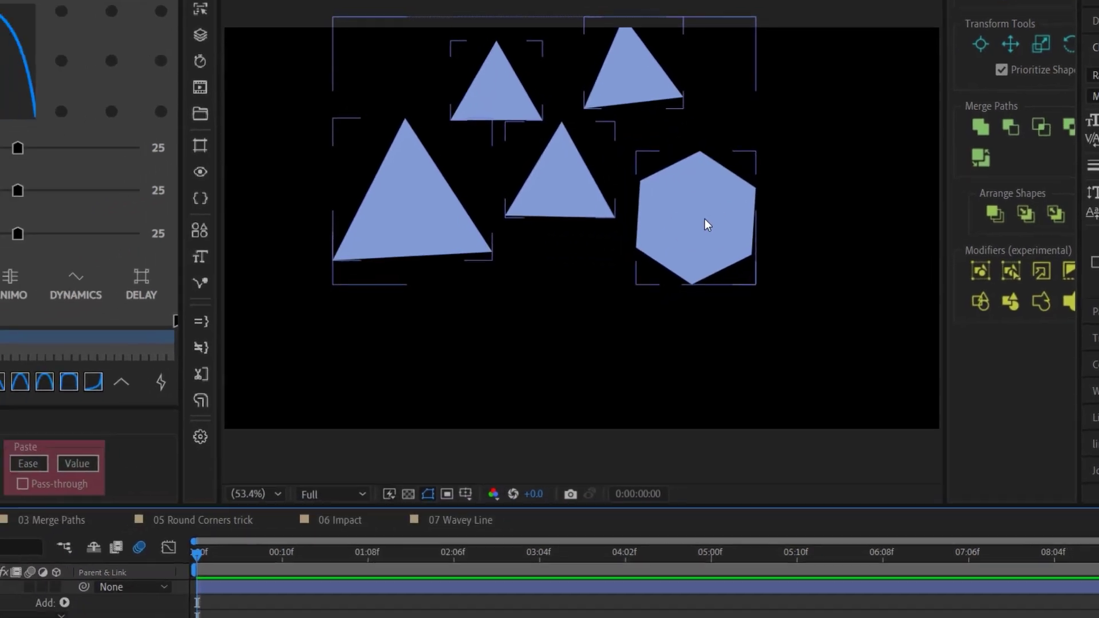
Set Polystar 5's Polystar Path Points to 3, turning the hexagon into a triangle
left_click(86, 428)
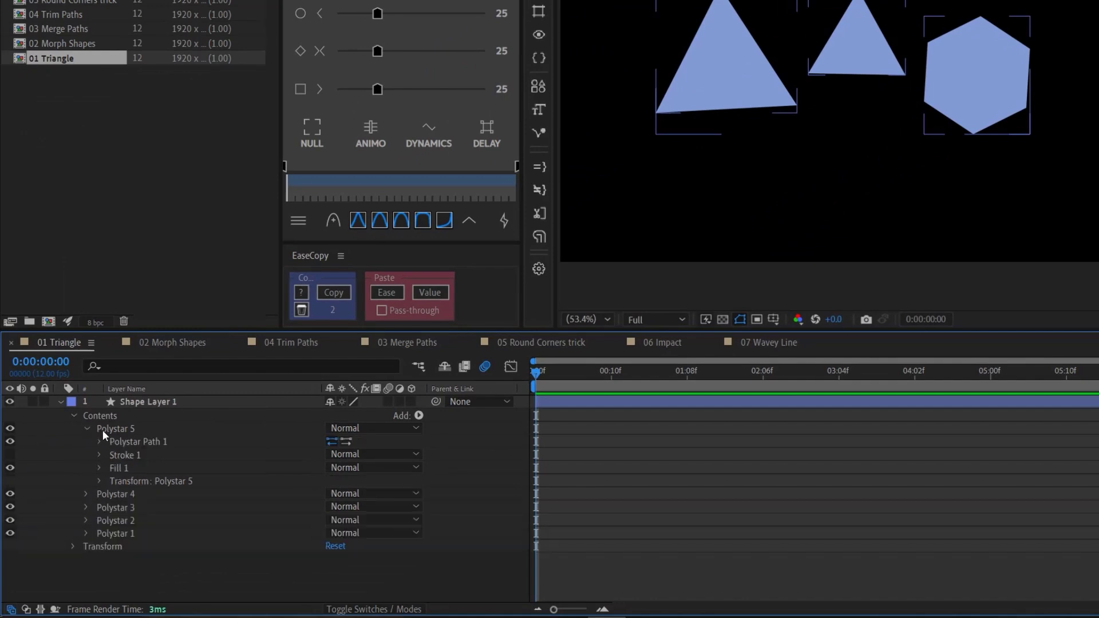
left_click(115, 442)
left_click(99, 442)
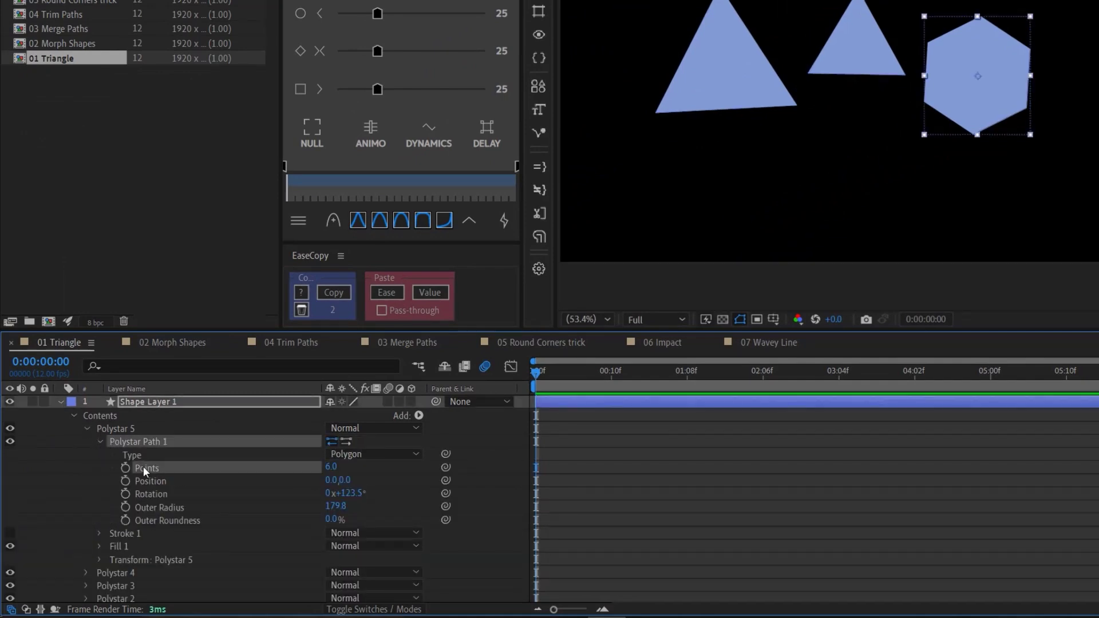
type("3")
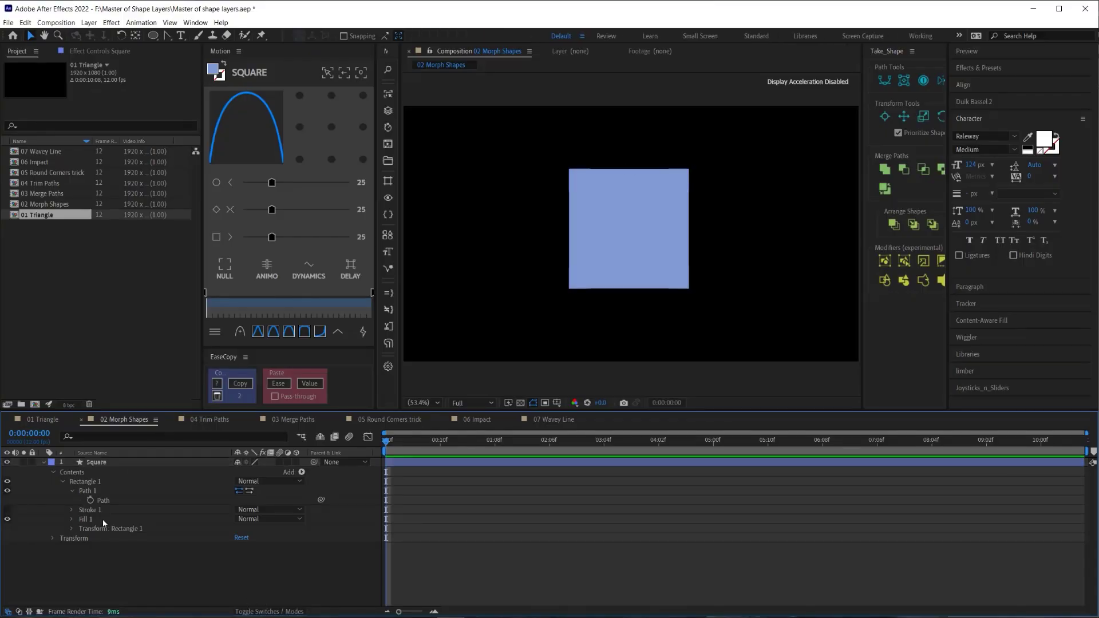
Keyframe Rectangle 1's Path, then draw an Ellipse 1 circle over the square in the Square layer
left_click(103, 500)
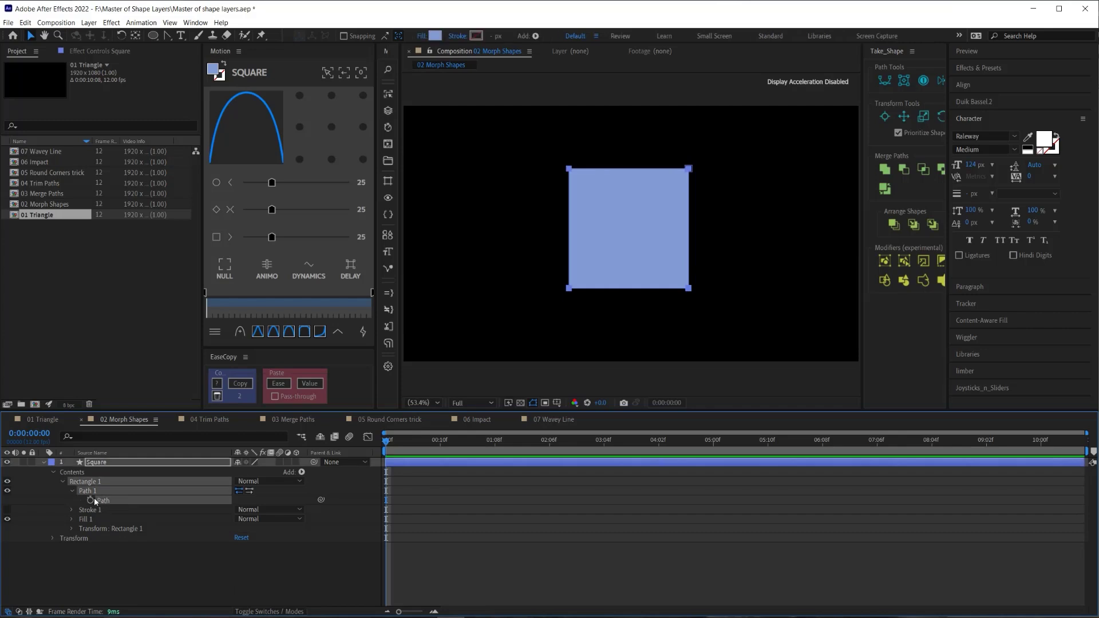
left_click(91, 501)
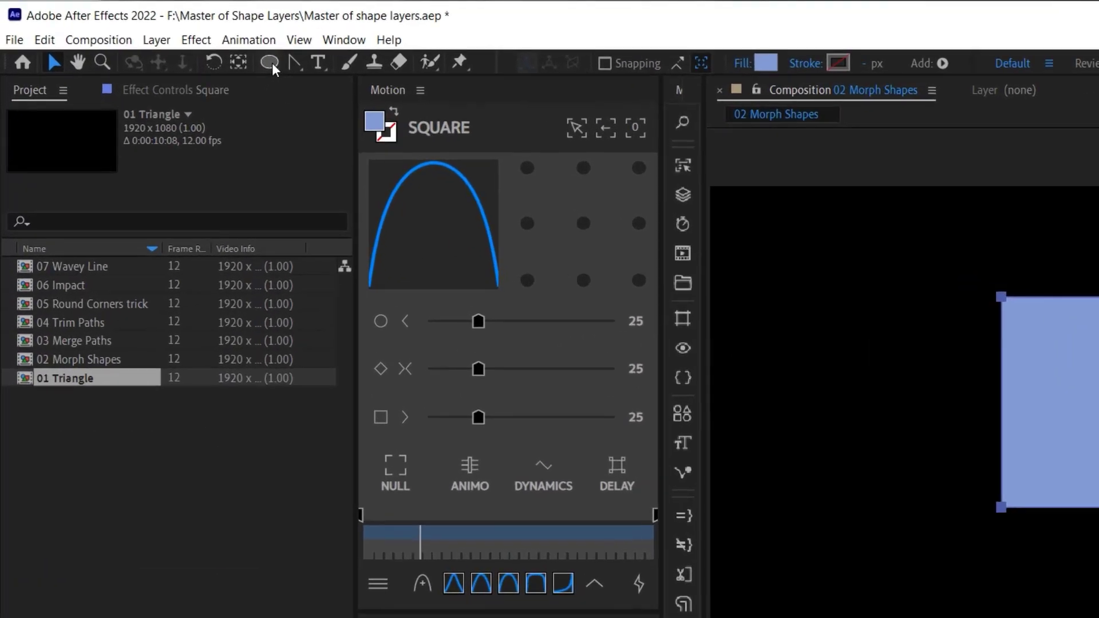
left_click(270, 63)
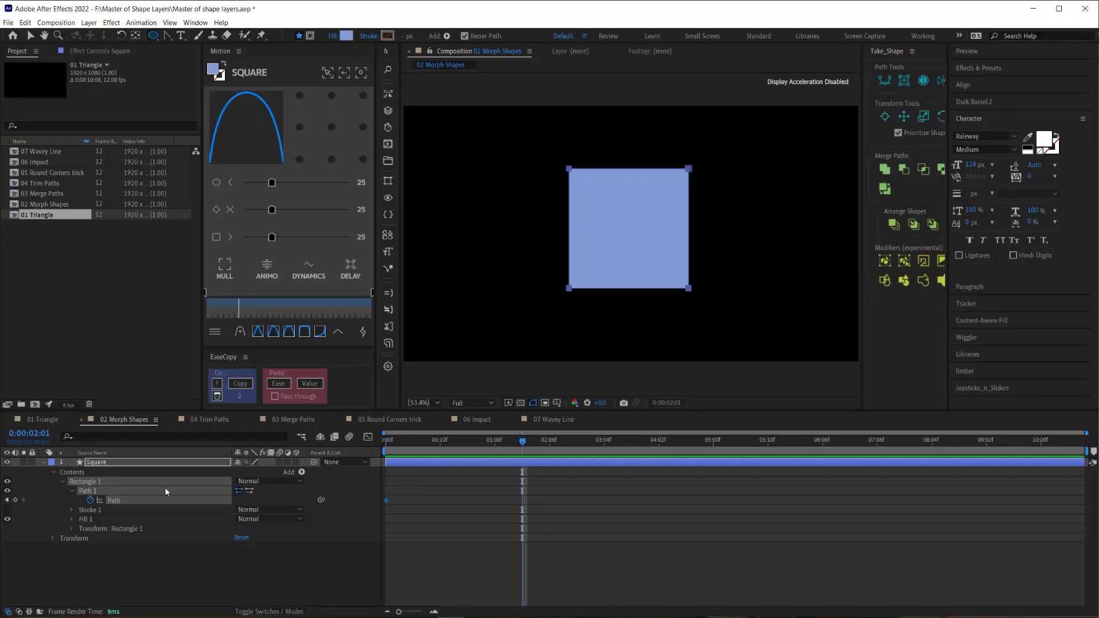
left_click(147, 463)
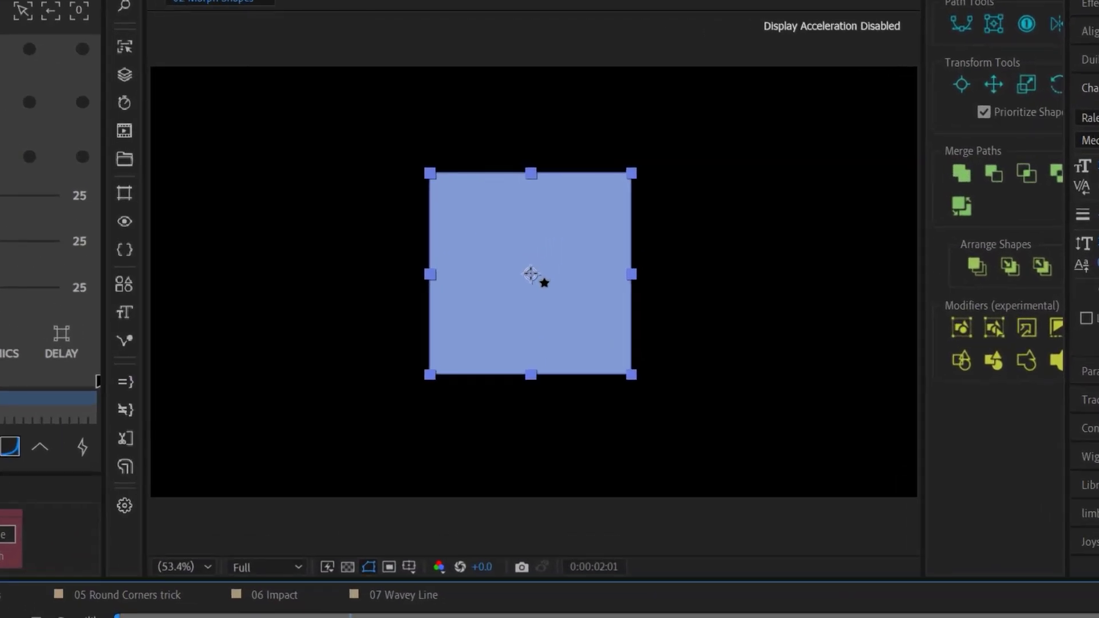
left_click_drag(629, 229, 641, 234)
left_click_drag(551, 281, 632, 338)
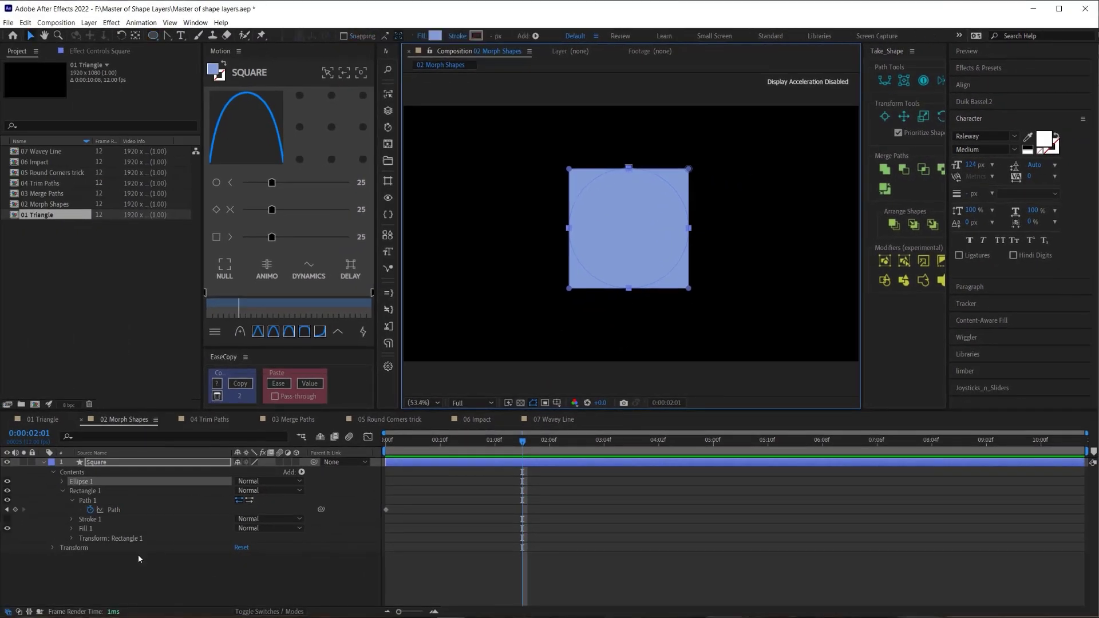
Copy Ellipse 1's Path 1 and paste it into Rectangle 1's Path at 0:00:02:01
left_click(76, 491)
left_click(62, 482)
left_click(86, 490)
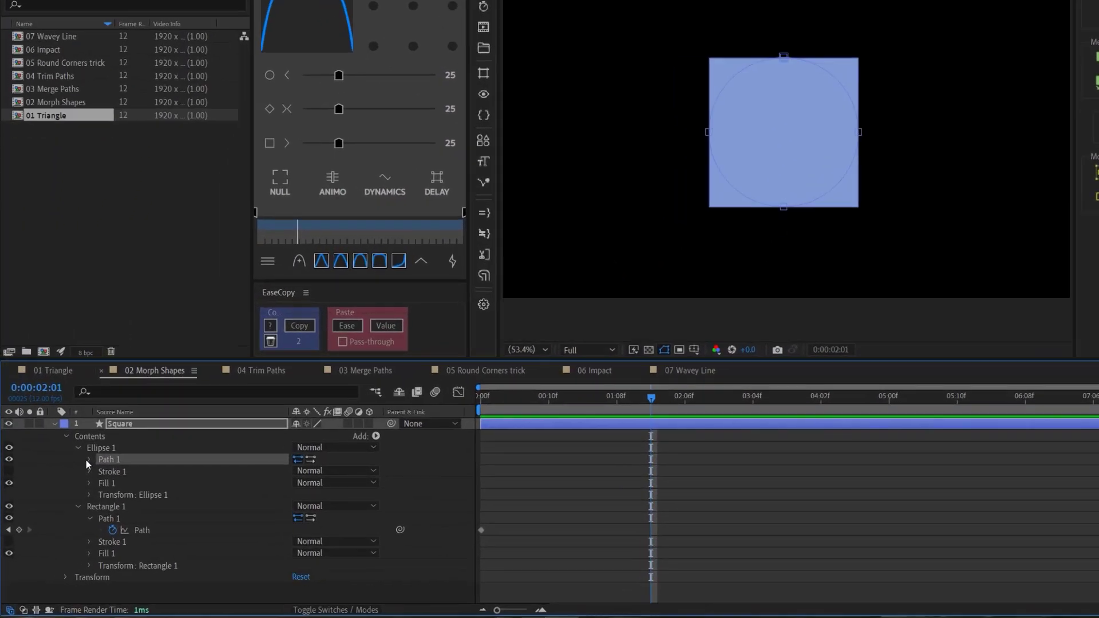
left_click(72, 491)
left_click(162, 433)
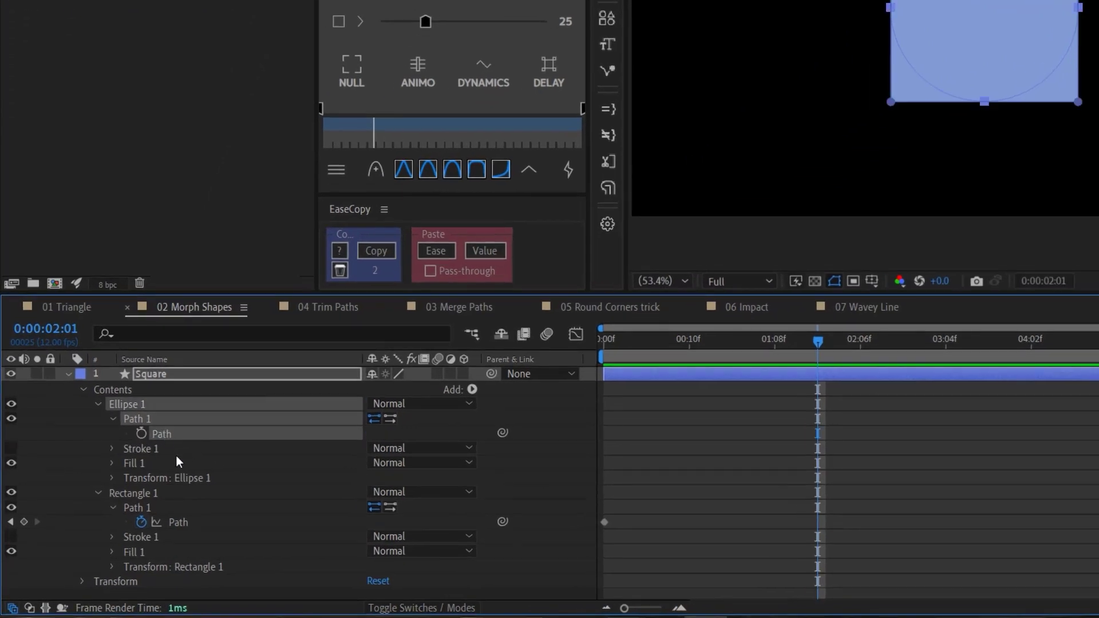
left_click(173, 523)
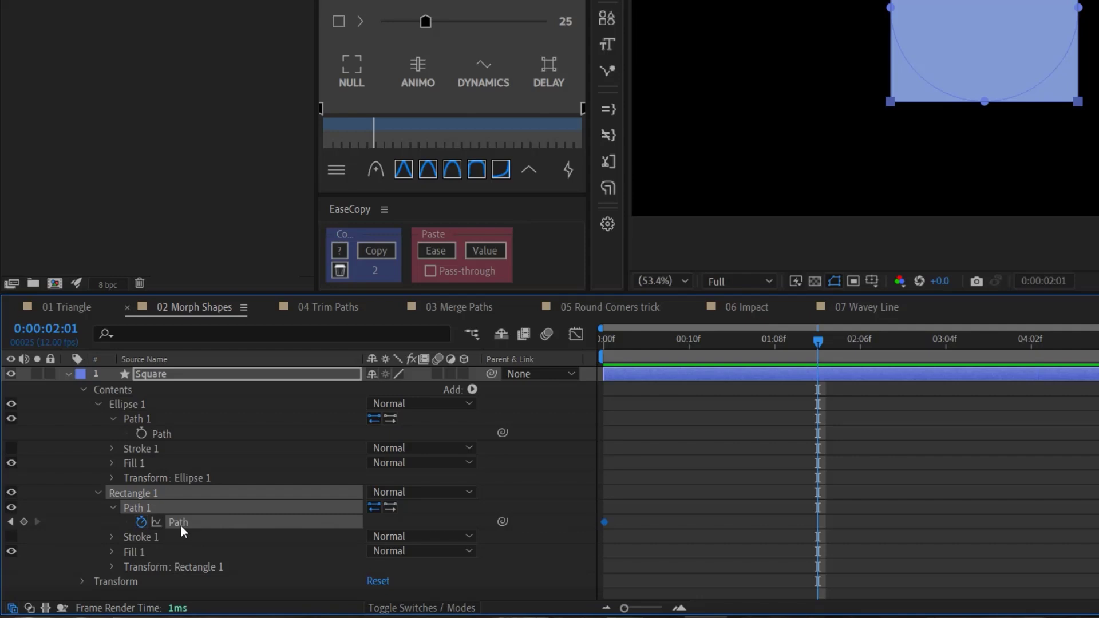
key("ctrl+v")
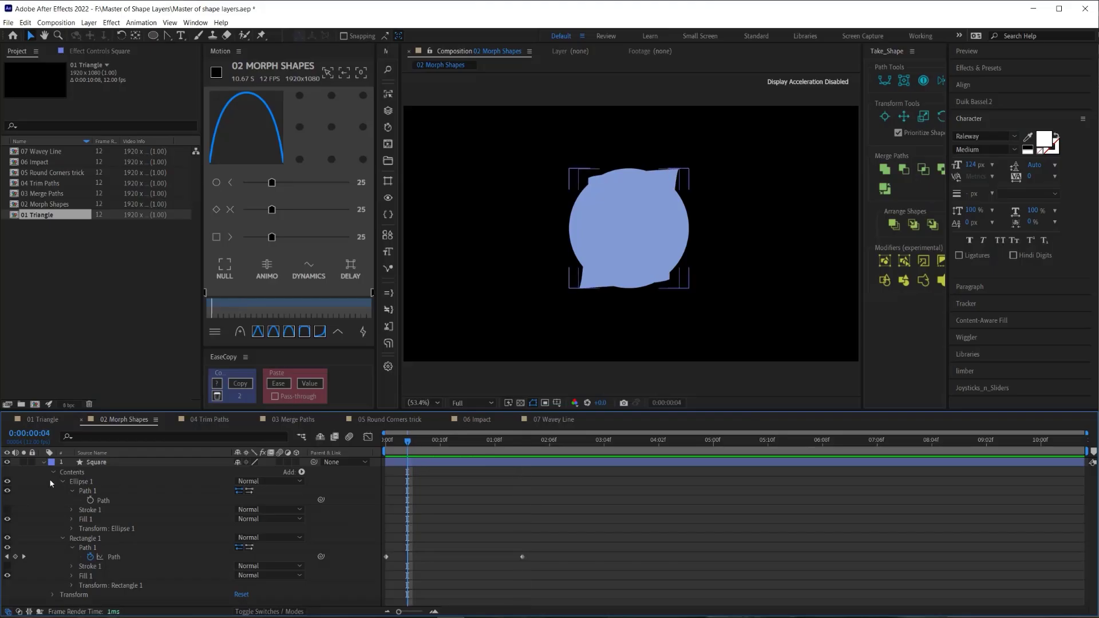
Hide Ellipse 1, preview the morph, and squeeze the circle keyframe's path narrower with Free Transform
left_click(8, 481)
left_click_drag(408, 441, 522, 454)
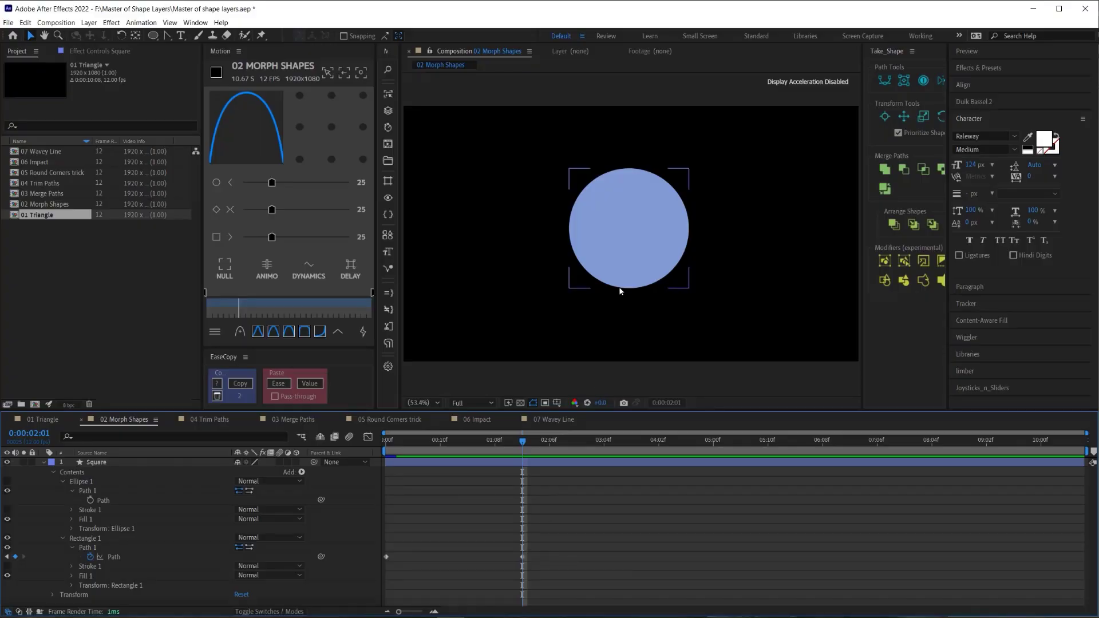
left_click(522, 558)
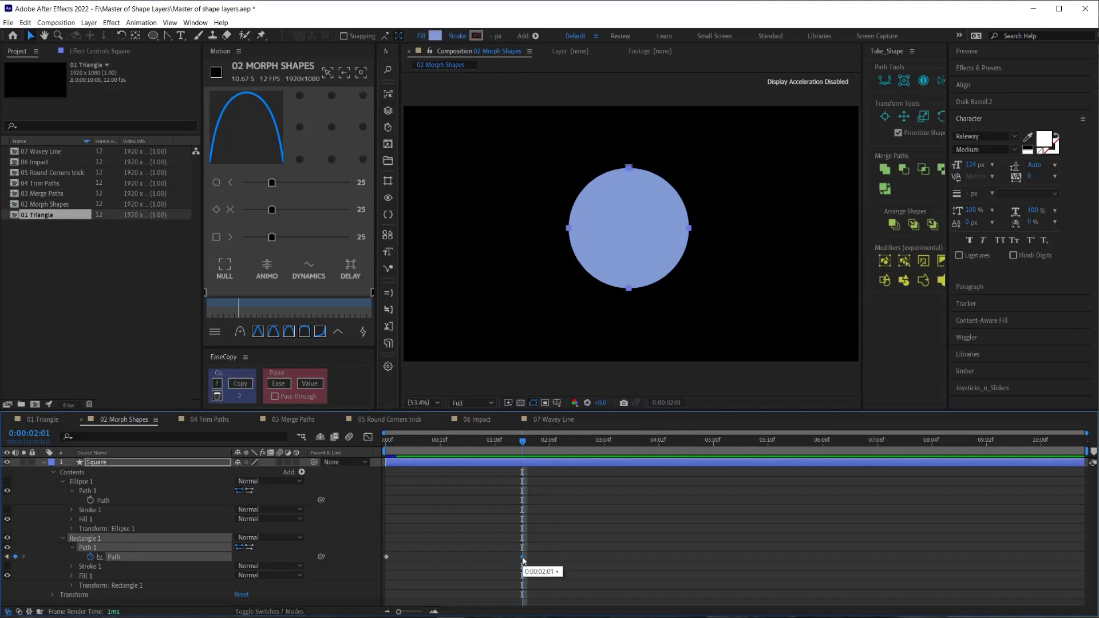
double_click(627, 216)
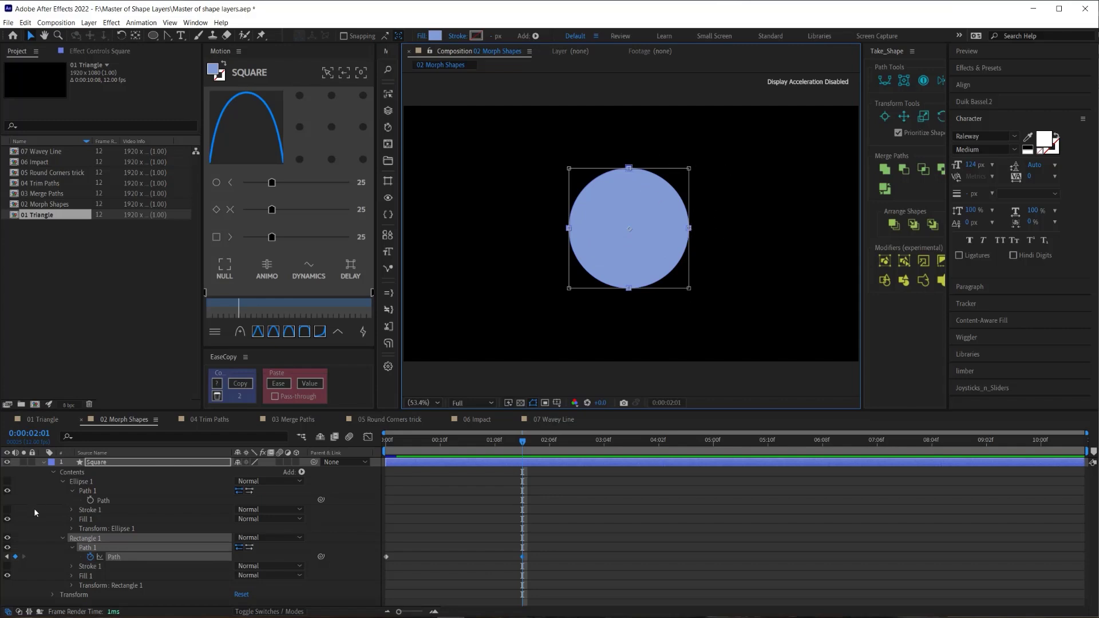
left_click(10, 490)
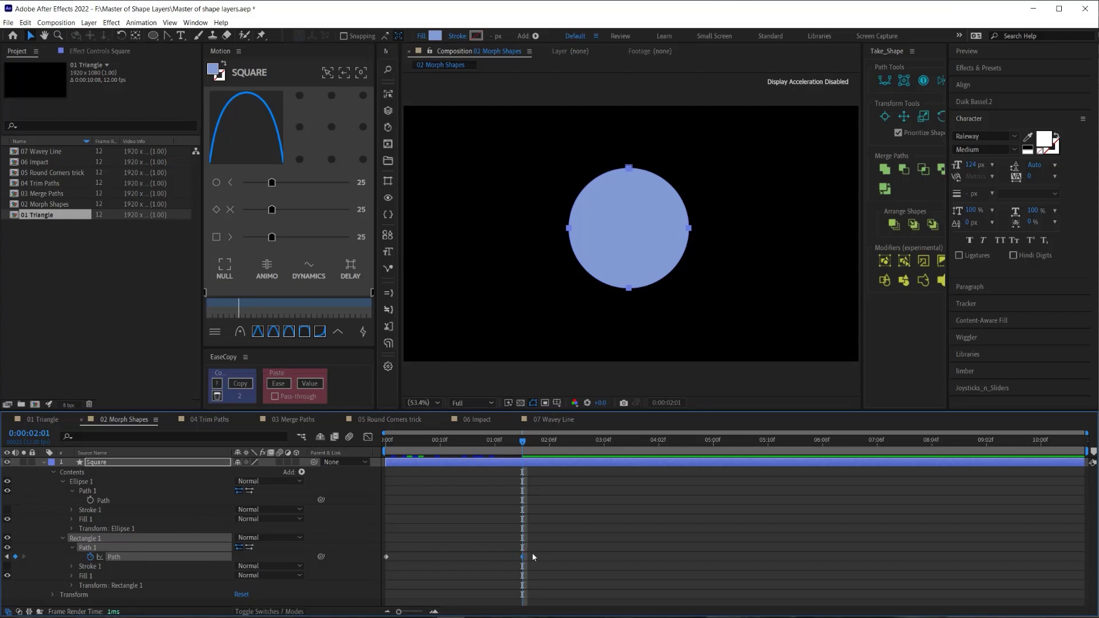
double_click(639, 169)
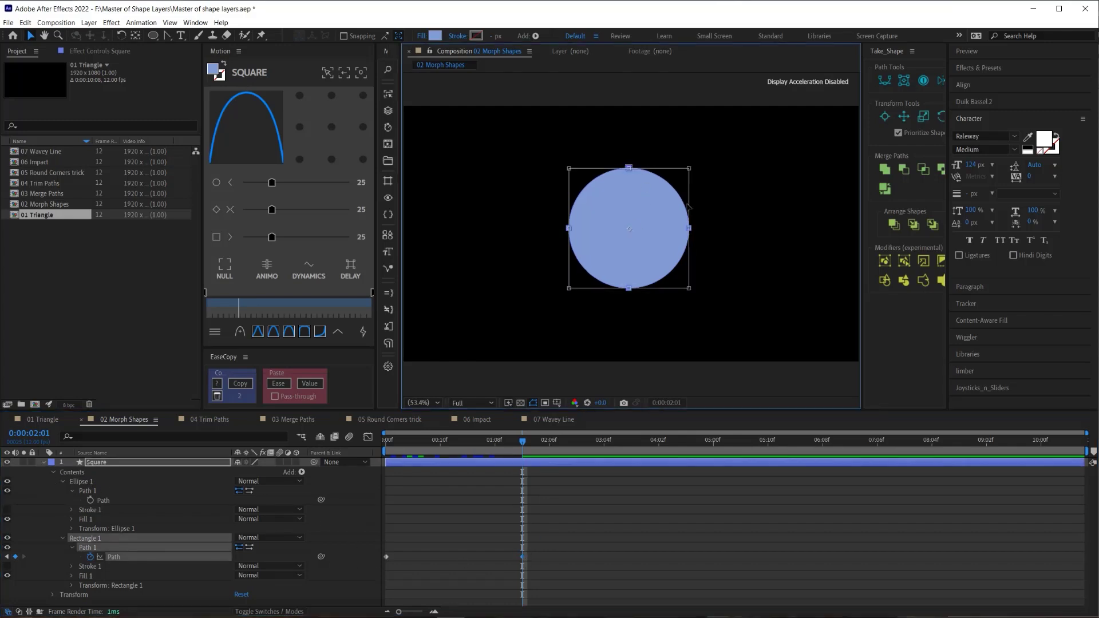
left_click_drag(690, 228, 571, 232)
Scrub through the morph, then rotate the end-keyframe circle path about 45° with Free Transform
left_click(509, 511)
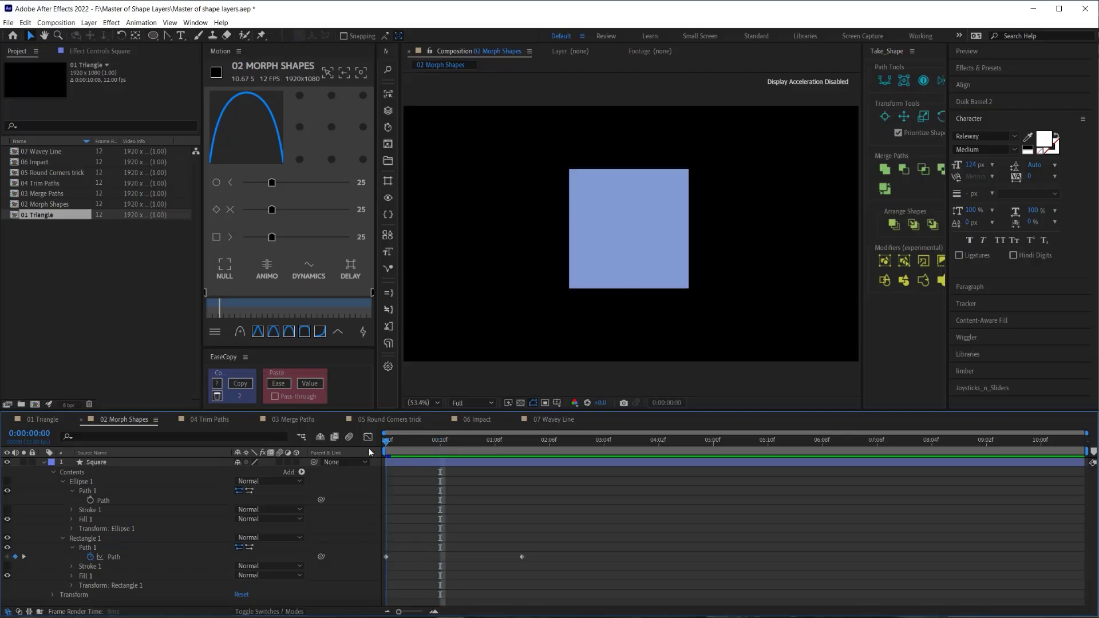
left_click(387, 556)
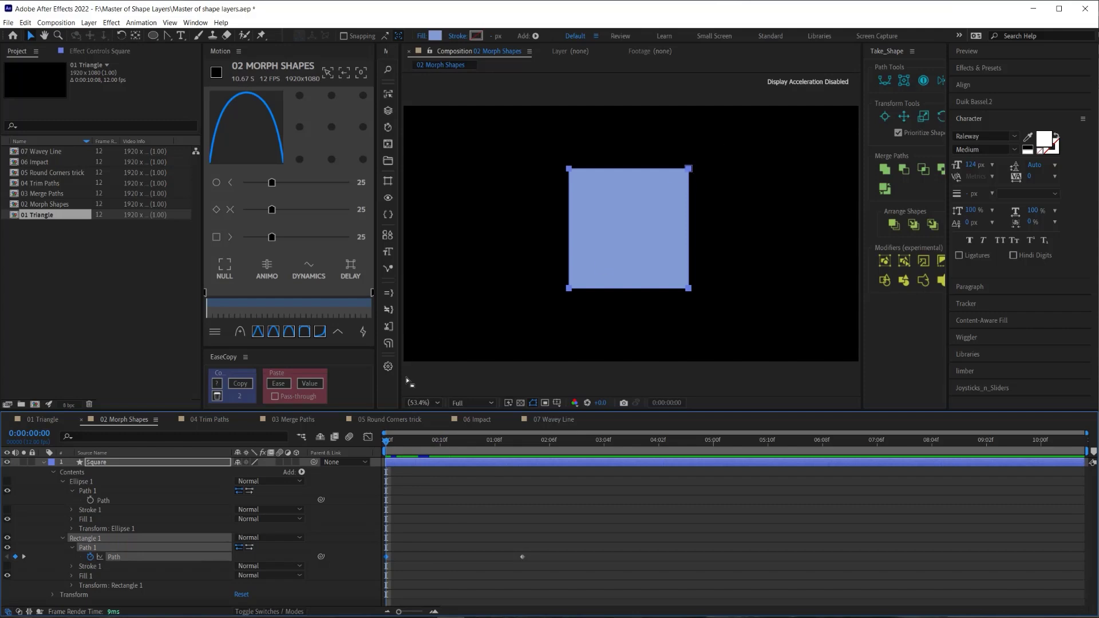
left_click_drag(404, 446, 522, 445)
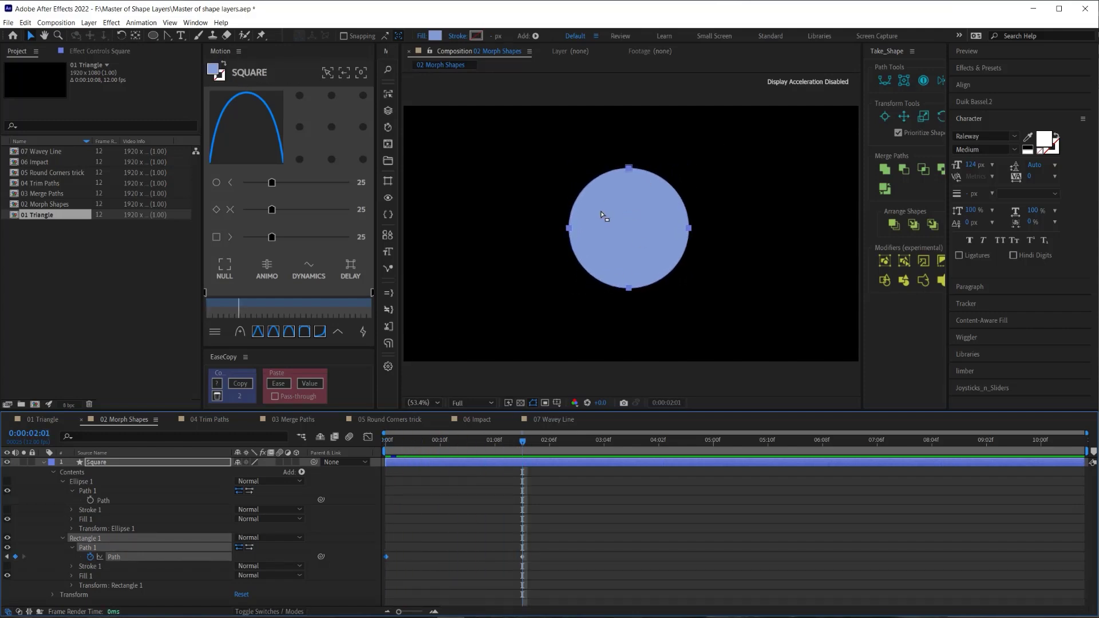
double_click(629, 173)
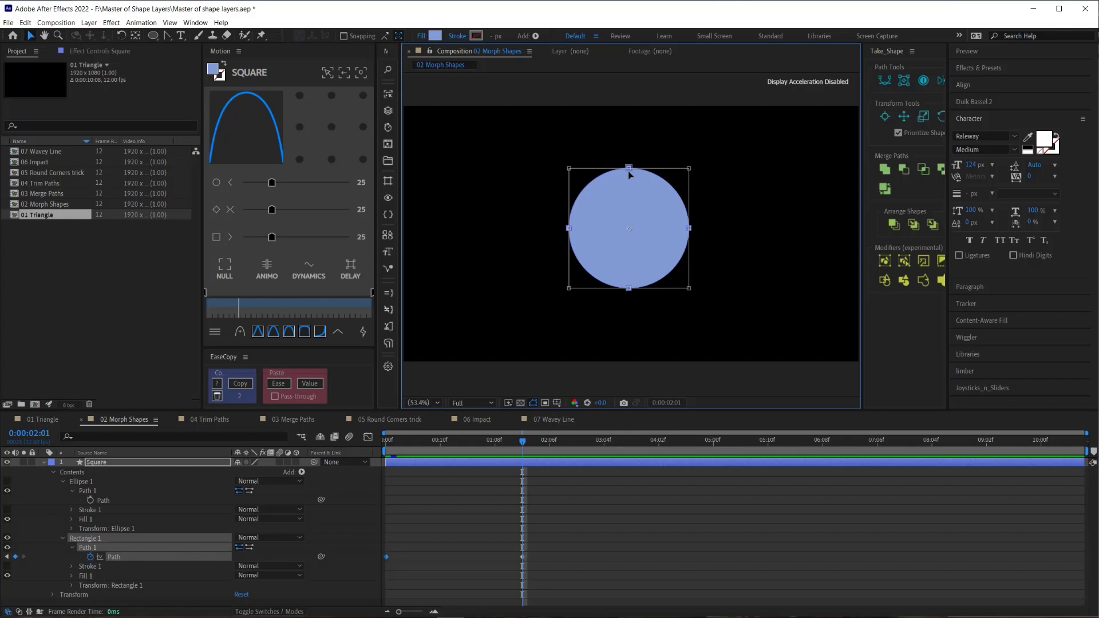
key("Home")
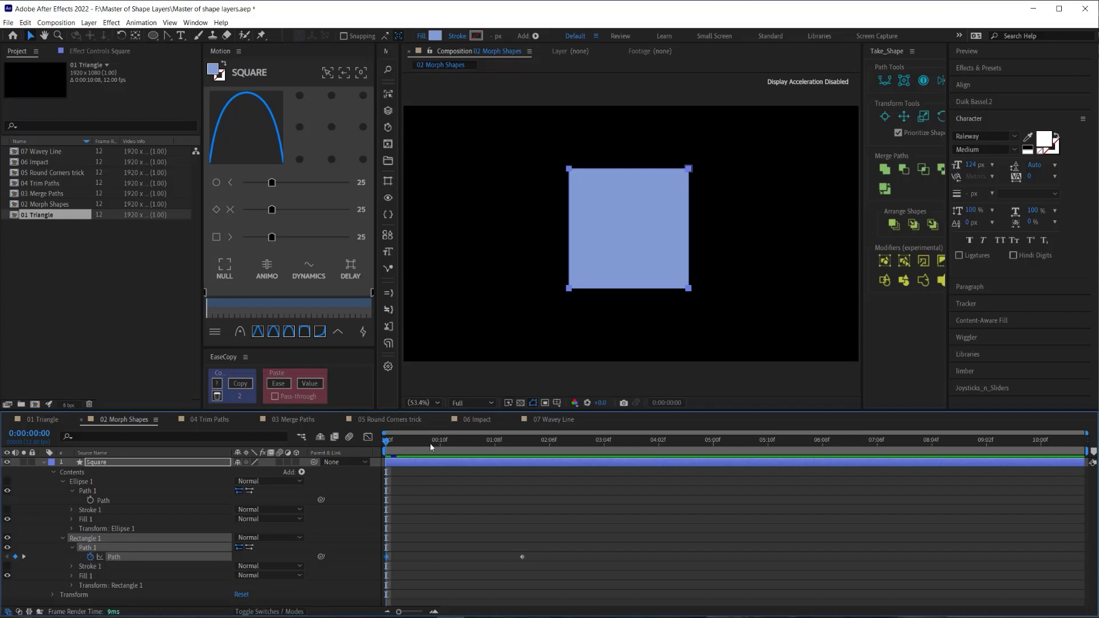
left_click_drag(431, 443, 520, 444)
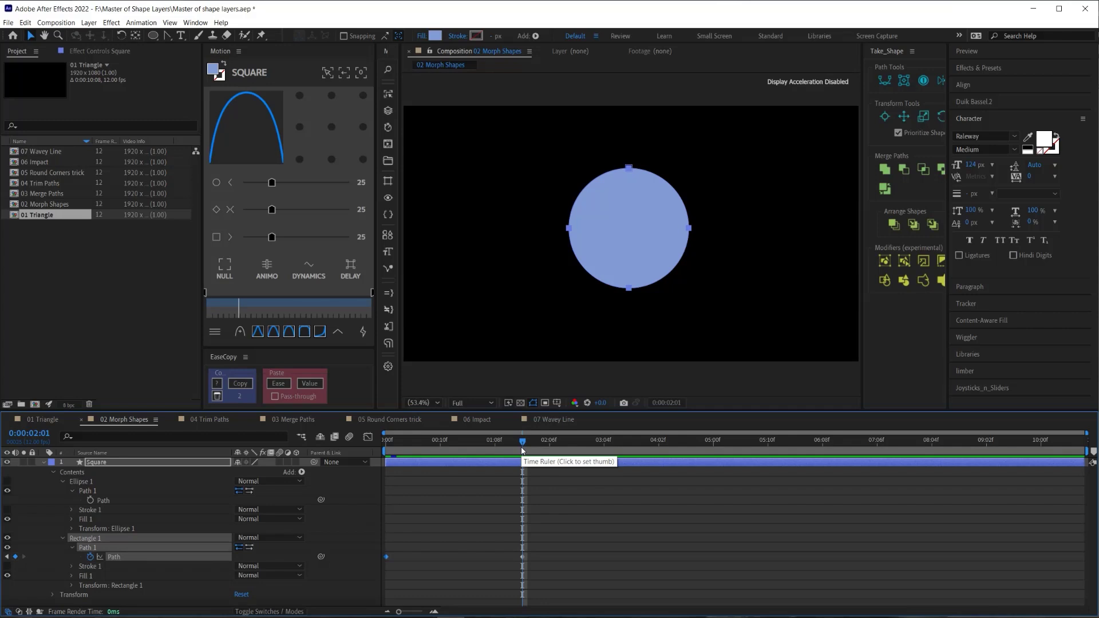
double_click(628, 170)
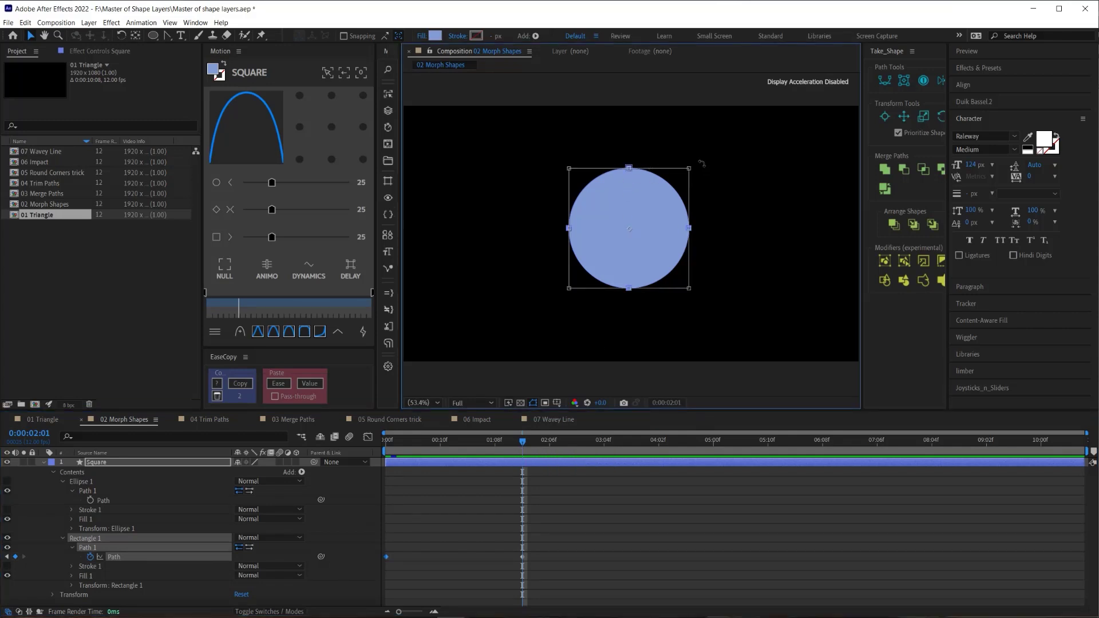
left_click_drag(701, 164, 720, 231)
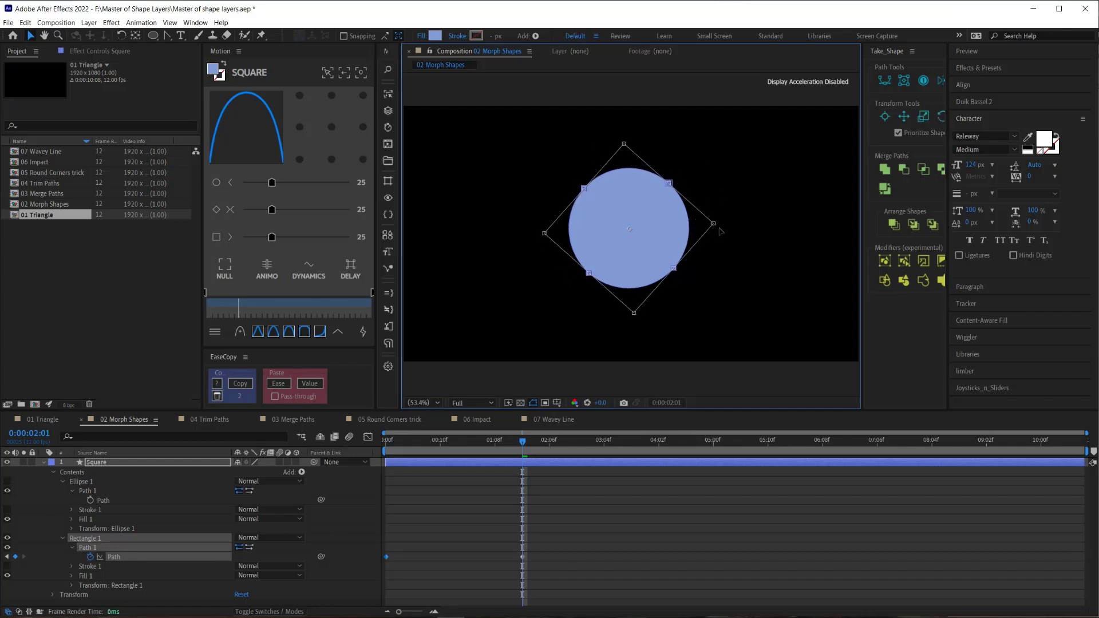
left_click(513, 455)
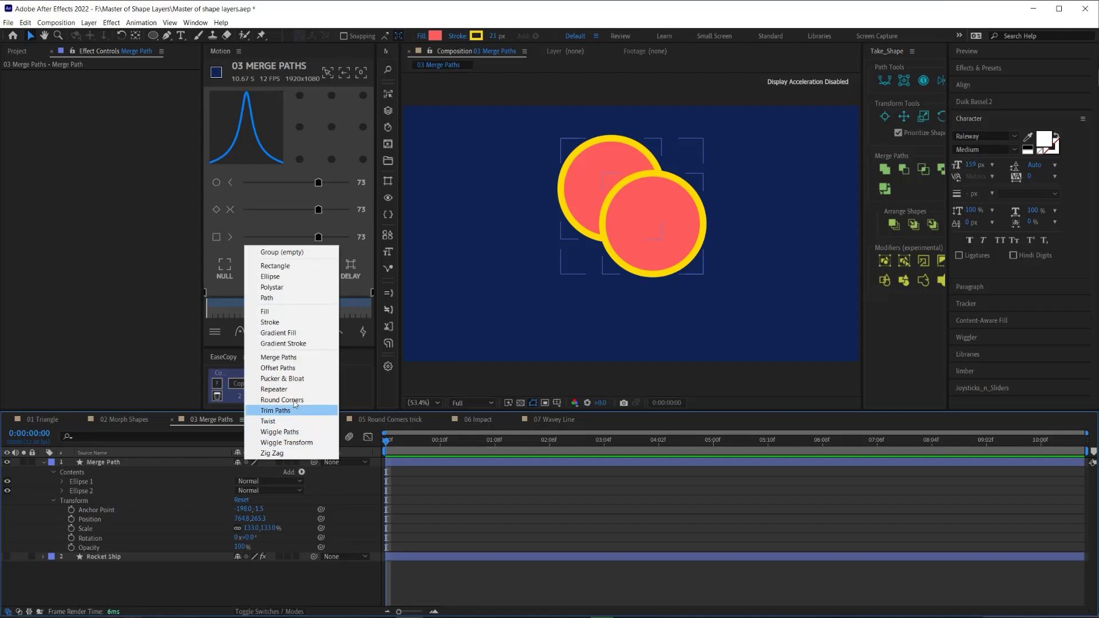
Group Ellipse 1 and Ellipse 2 with Ctrl+G and set Merge Paths 1 Mode to Subtract
left_click(88, 482)
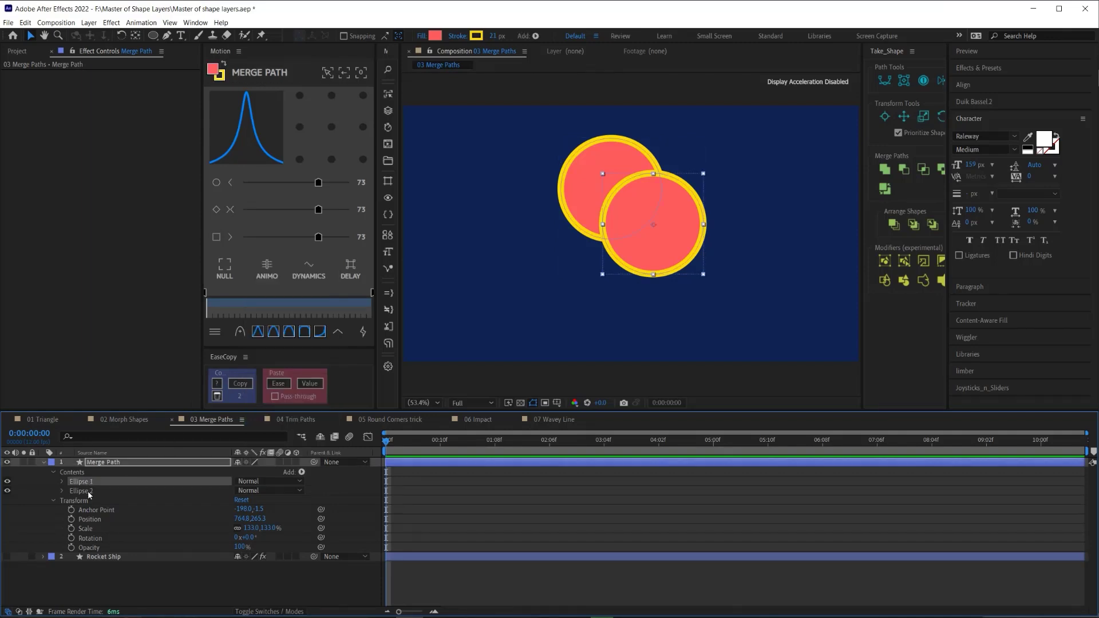
left_click(92, 490, "shift")
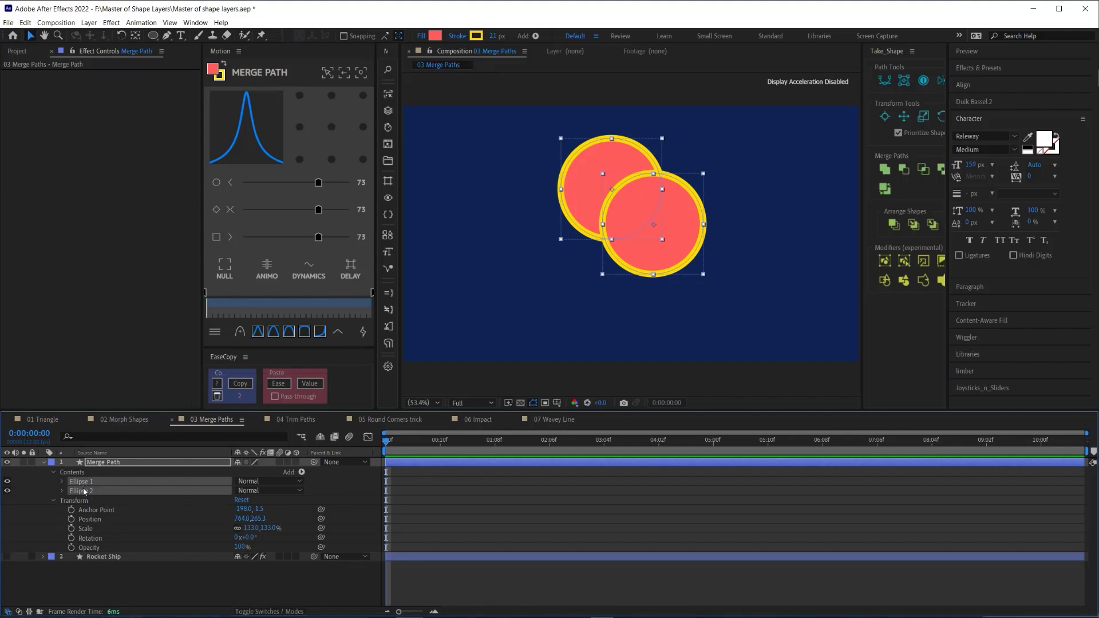
key("ctrl+g")
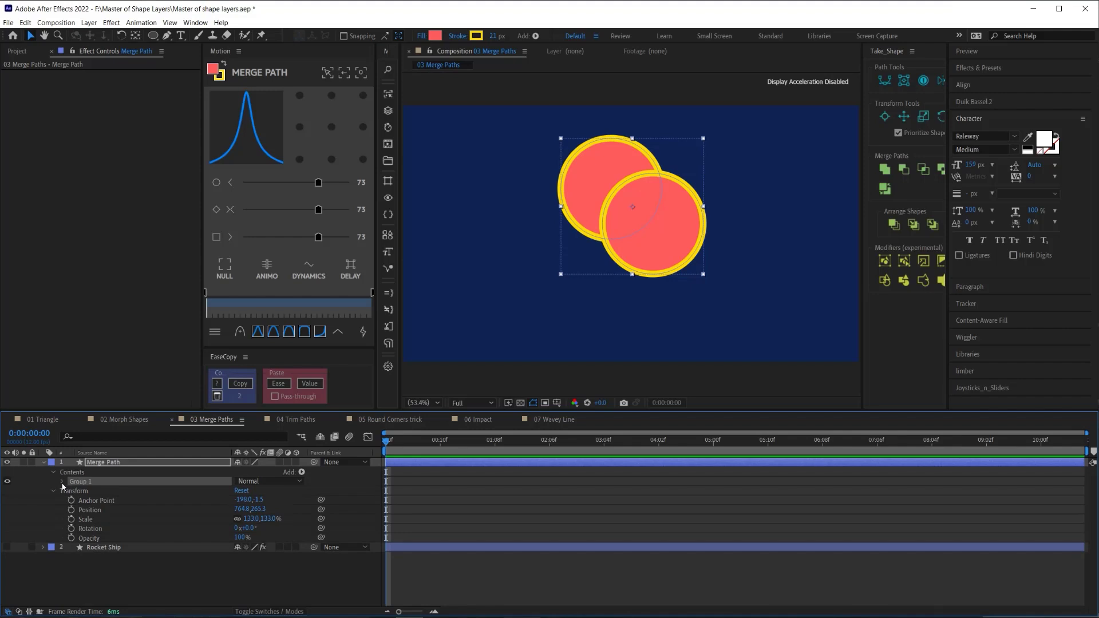
left_click(62, 482)
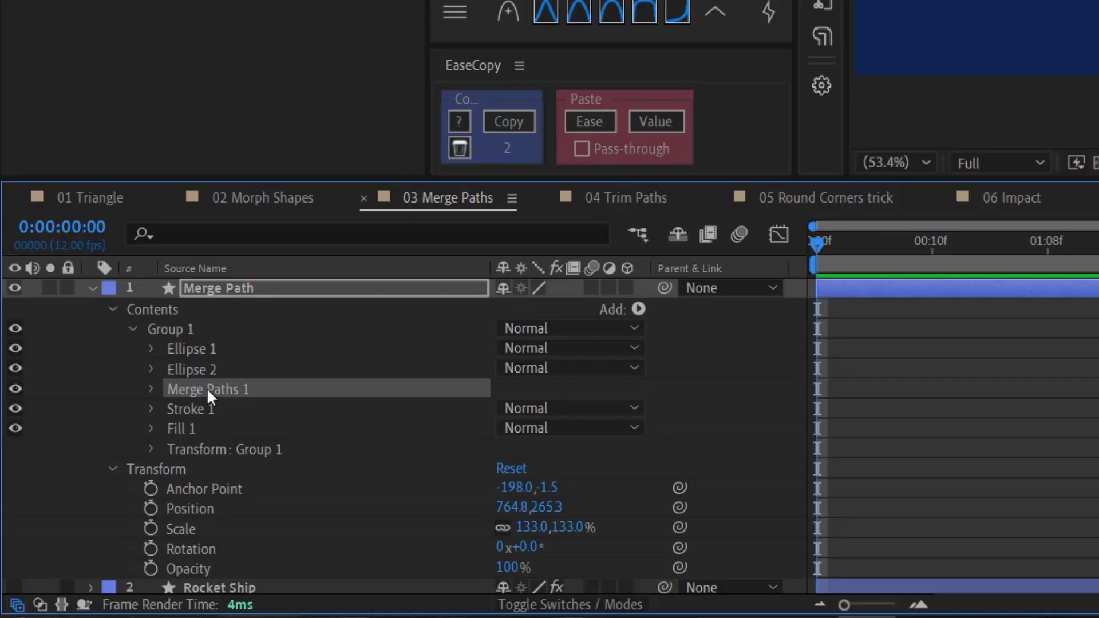
left_click(152, 389)
left_click(533, 409)
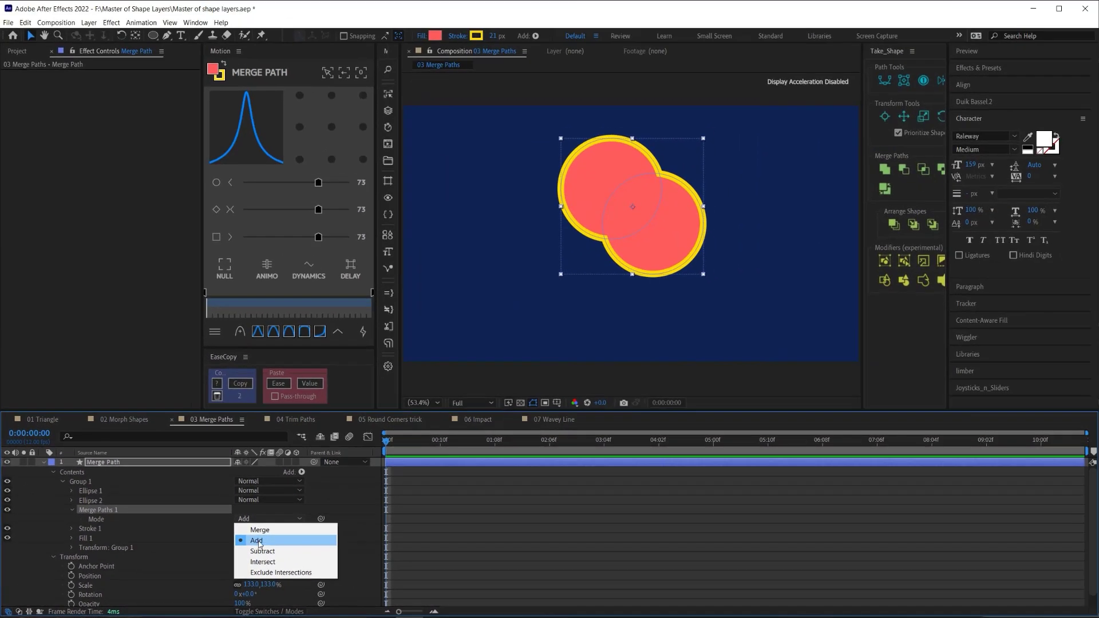
left_click(241, 542)
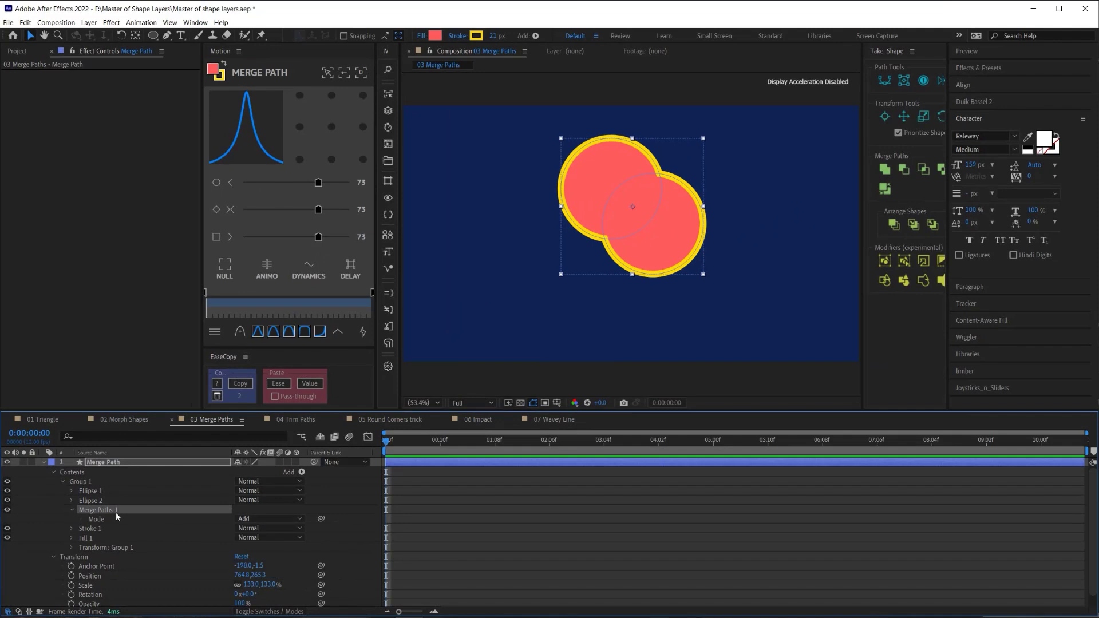
left_click(272, 519)
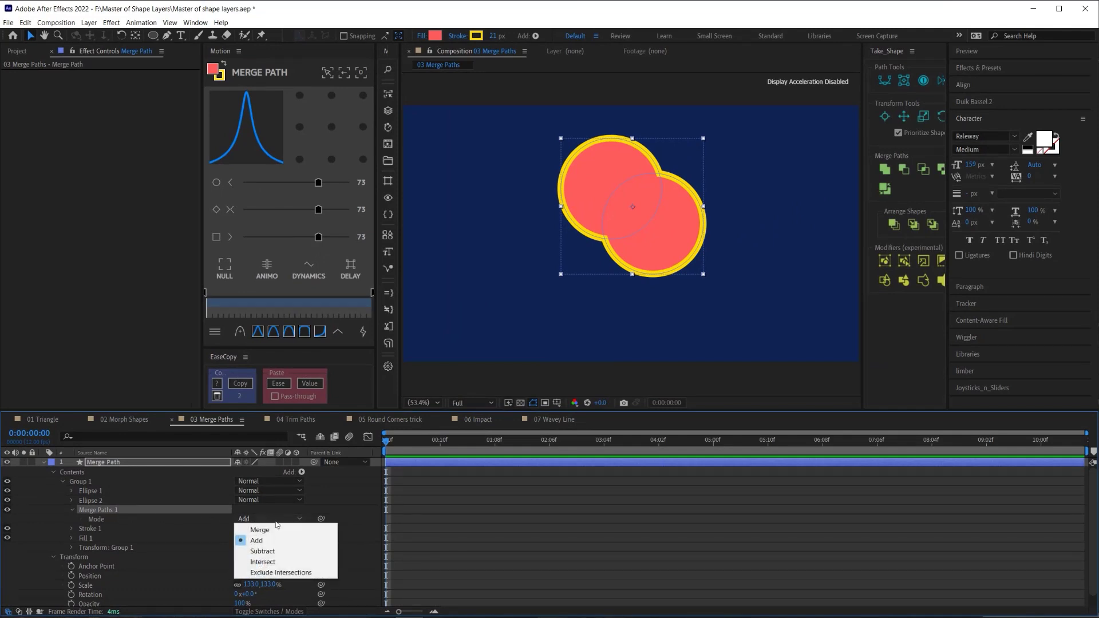
left_click(254, 551)
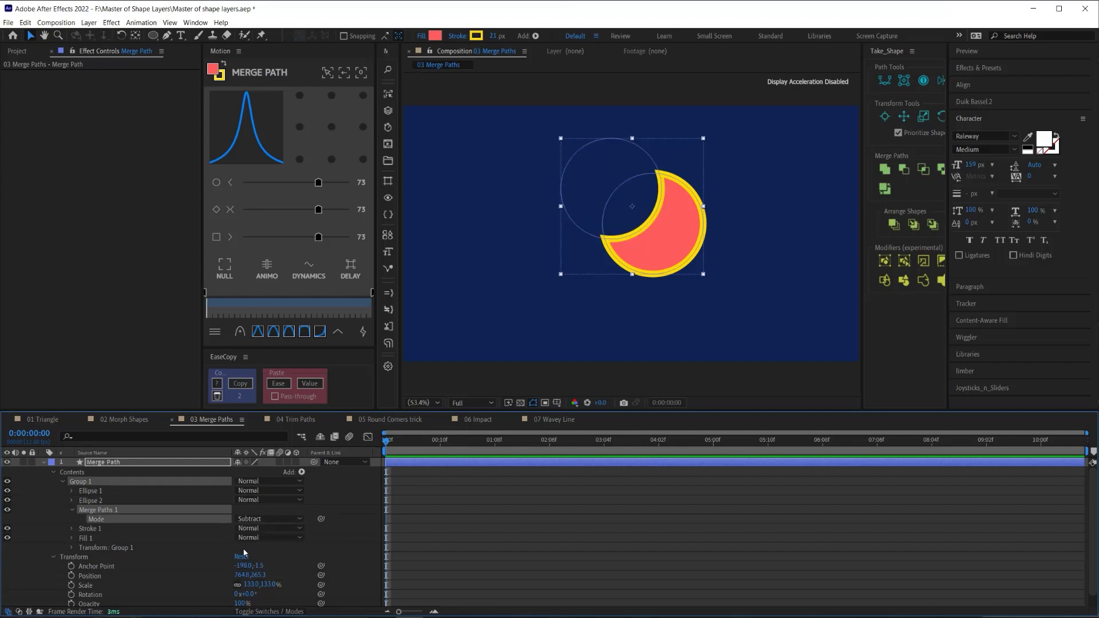
Duplicate Ellipse 2 twice and move the copies below and right to cut a three-pointed shape
left_click(95, 501)
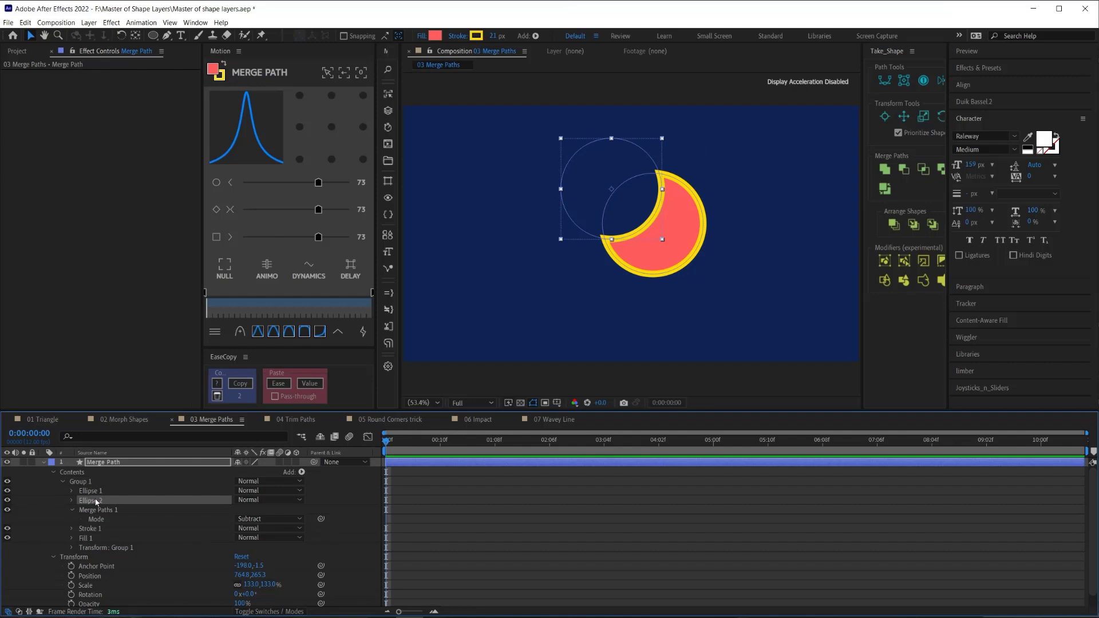
left_click(93, 492)
left_click(99, 501)
left_click(92, 492)
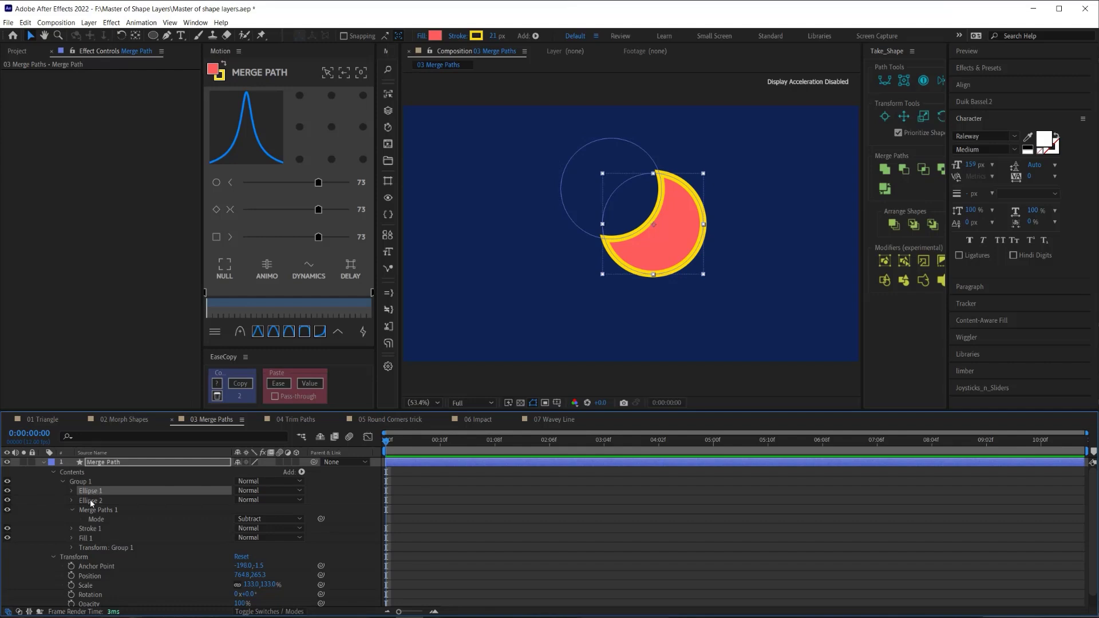
left_click(94, 501)
key("ctrl+d")
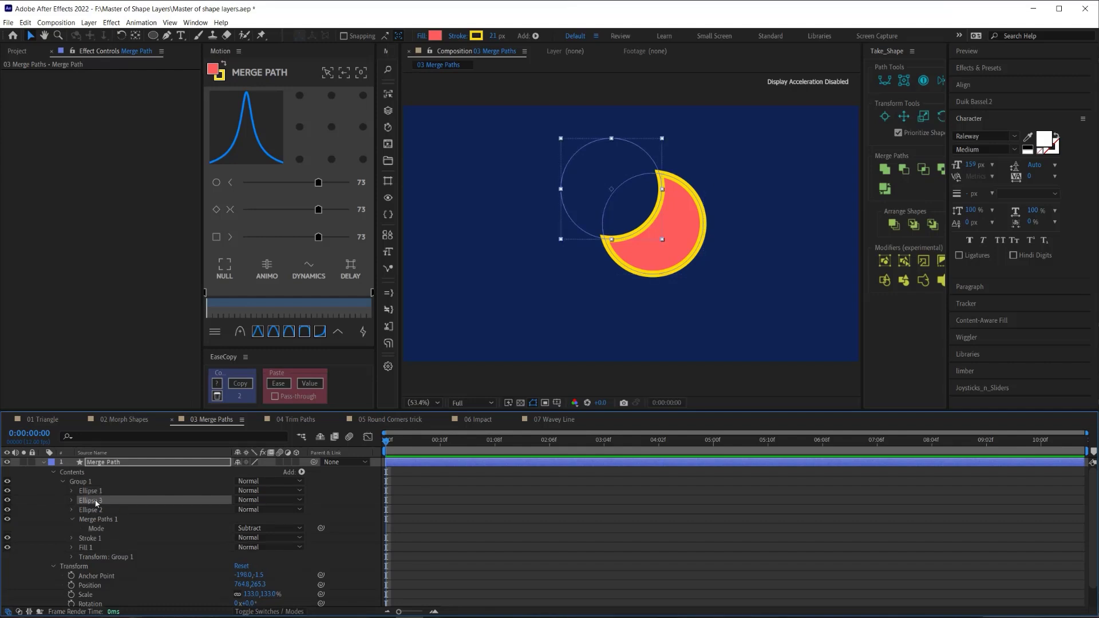
key("ctrl+d")
left_click_drag(618, 215, 653, 253)
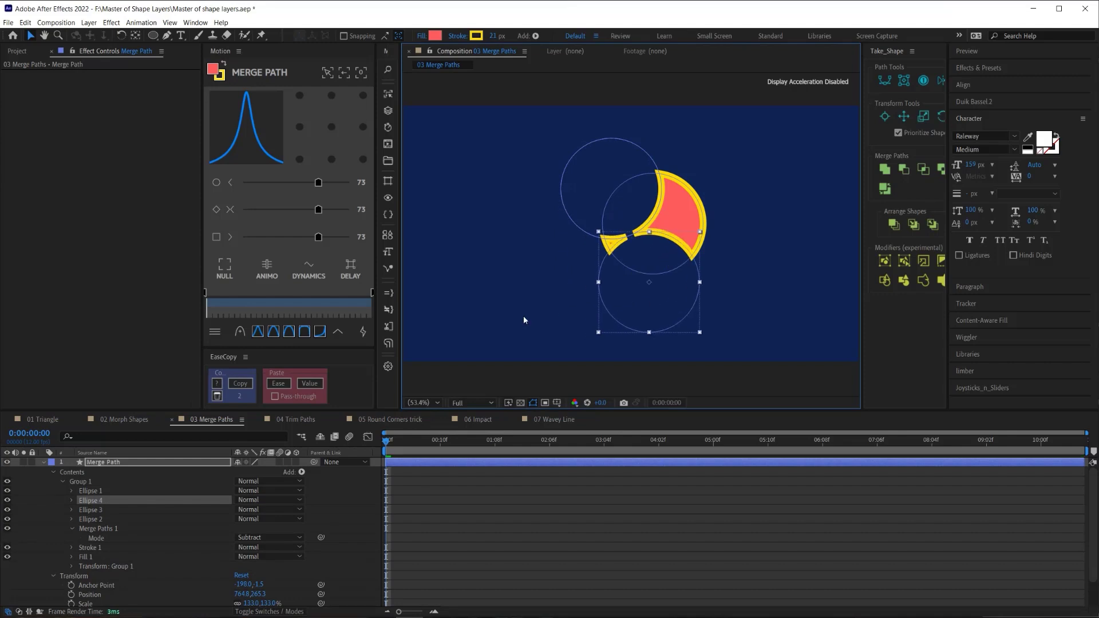
left_click_drag(617, 195, 725, 204)
left_click(81, 492)
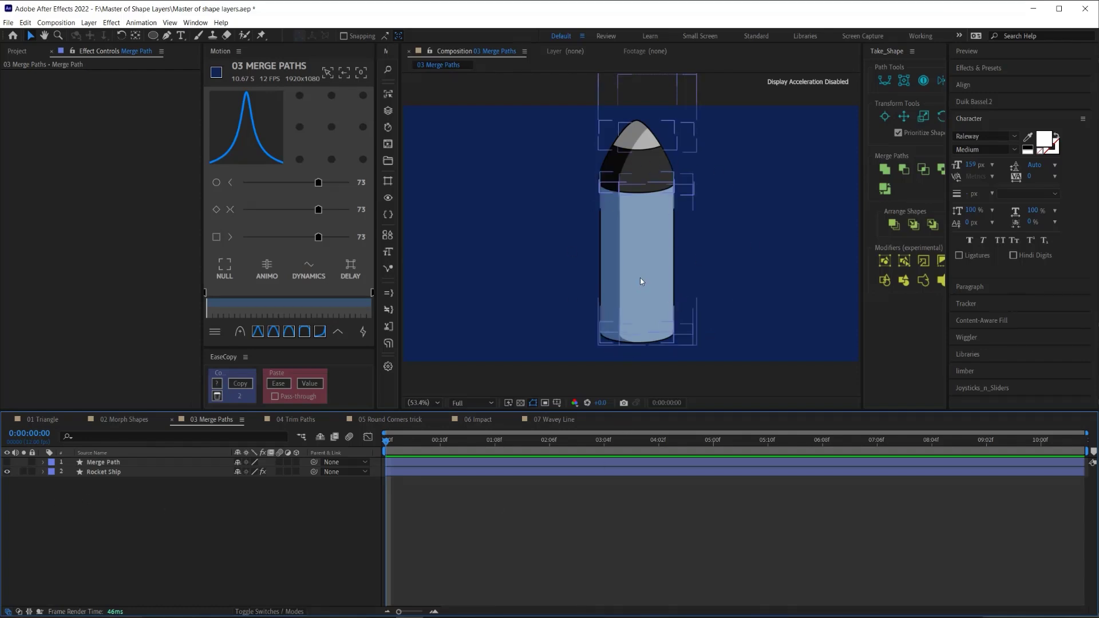
Select and then deselect the Rocket Ship layer, leaving the rocket artwork alone in view
left_click(112, 472)
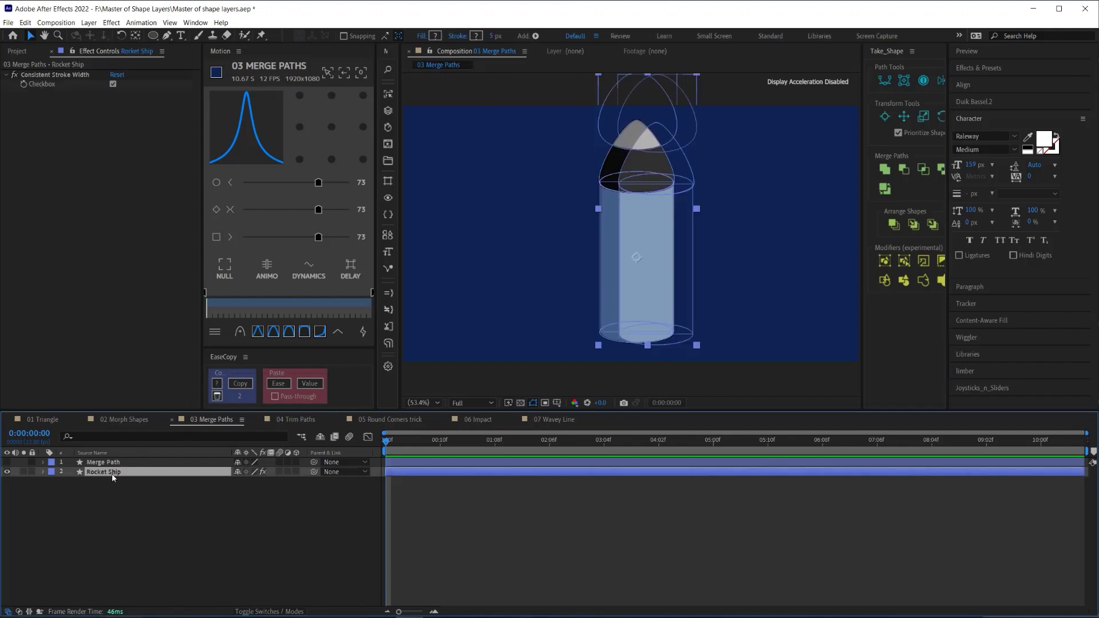
left_click(44, 479)
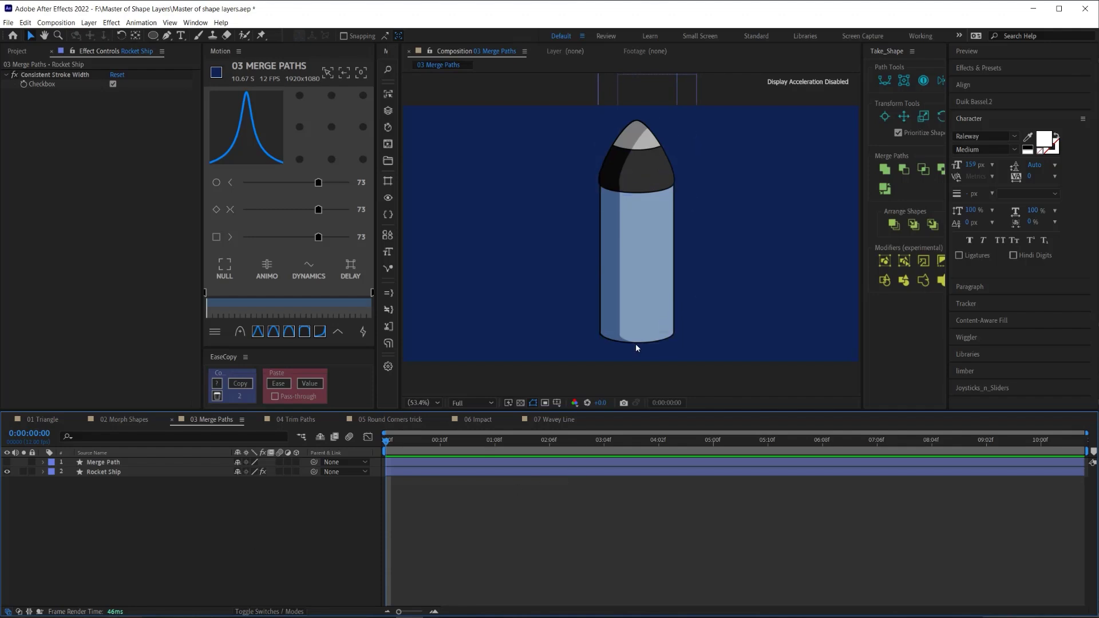
Expand the Rocket Ship layer's contents and delete Ellipse 4
left_click(63, 473)
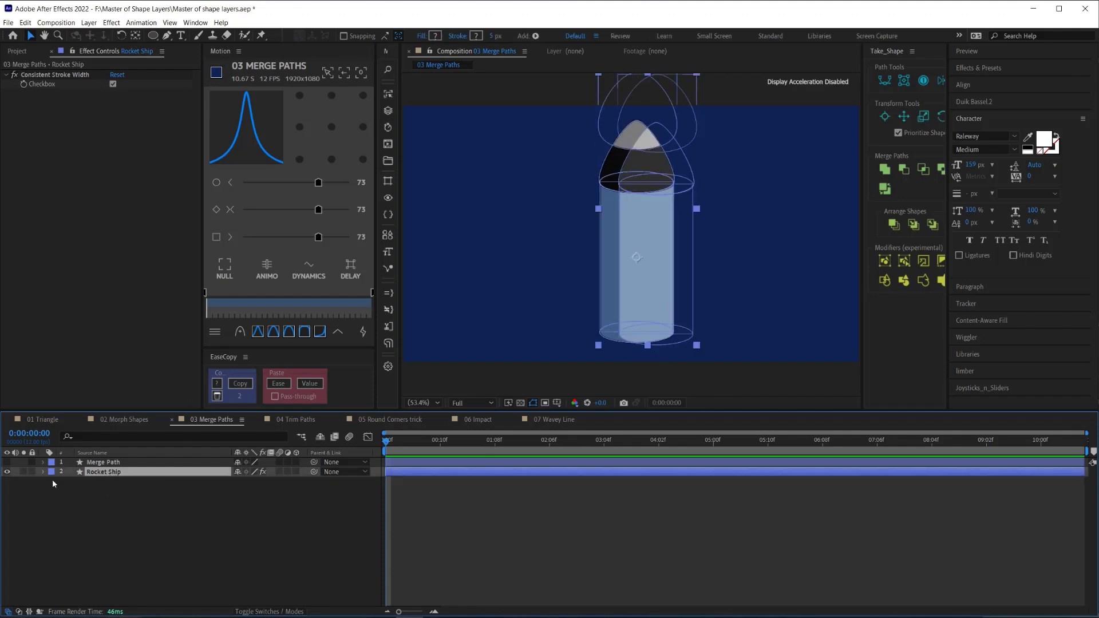
left_click(42, 472)
left_click(52, 482)
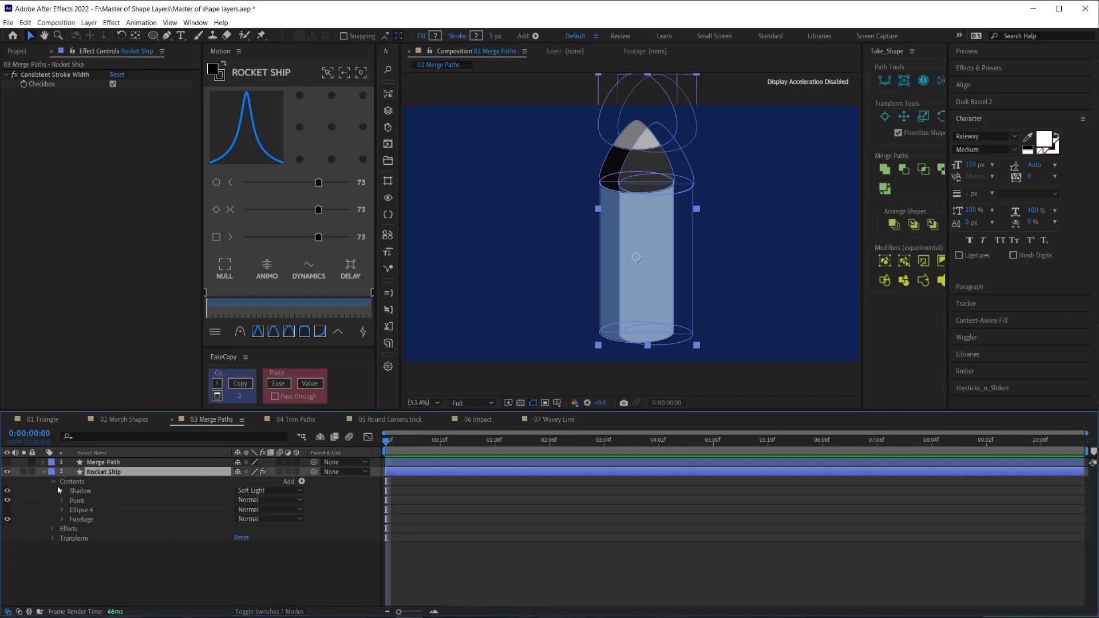
left_click(88, 510)
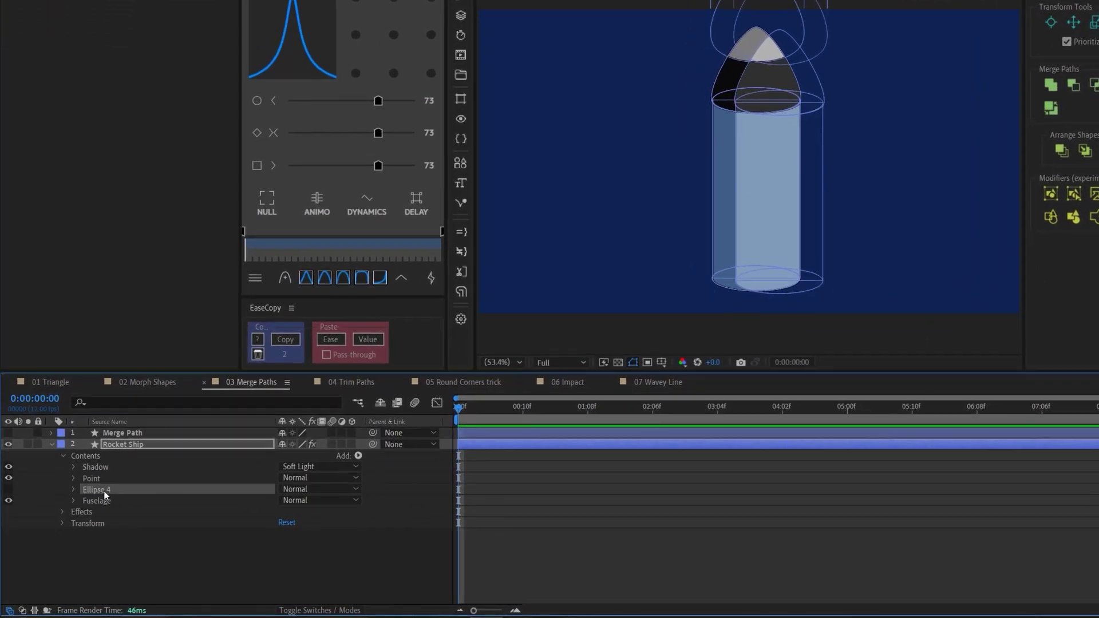
key("Delete")
Hide Shadow and Point, then inspect Fuselage's Rectangle 1, Ellipses 1-2 and Merge Paths 1
left_click(104, 490)
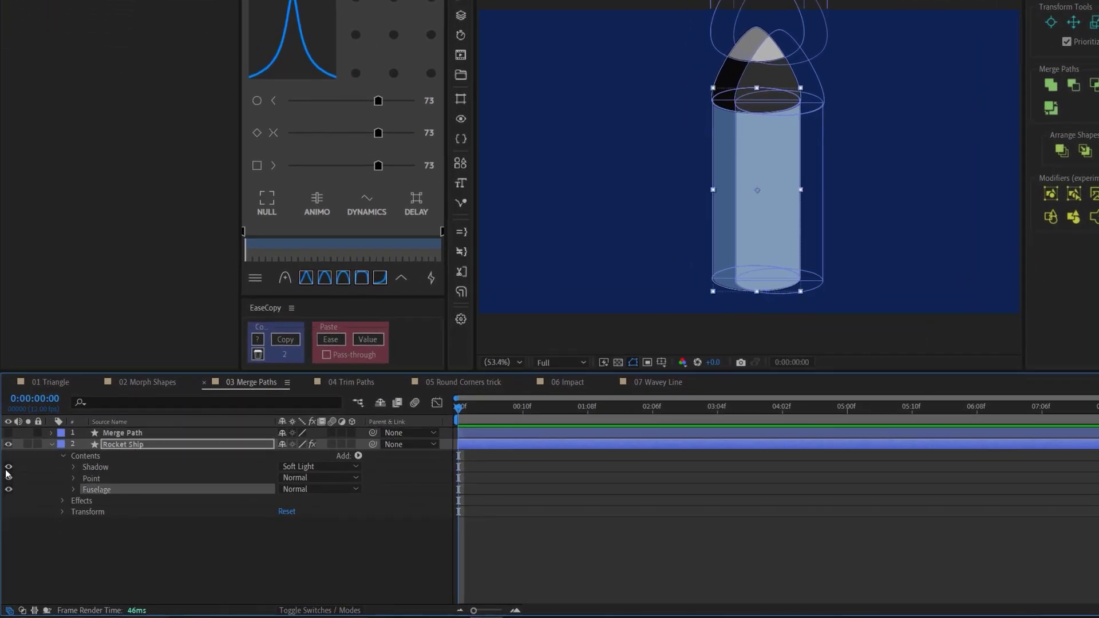
left_click_drag(9, 467, 8, 478)
left_click(74, 490)
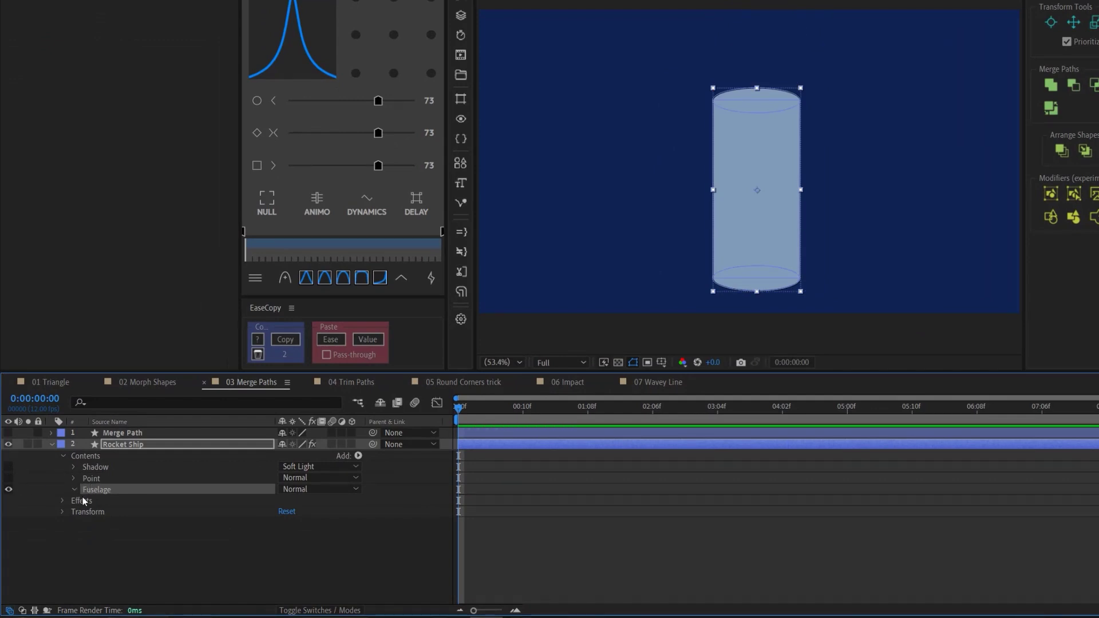
left_click(109, 521)
left_click(118, 511)
left_click(114, 497)
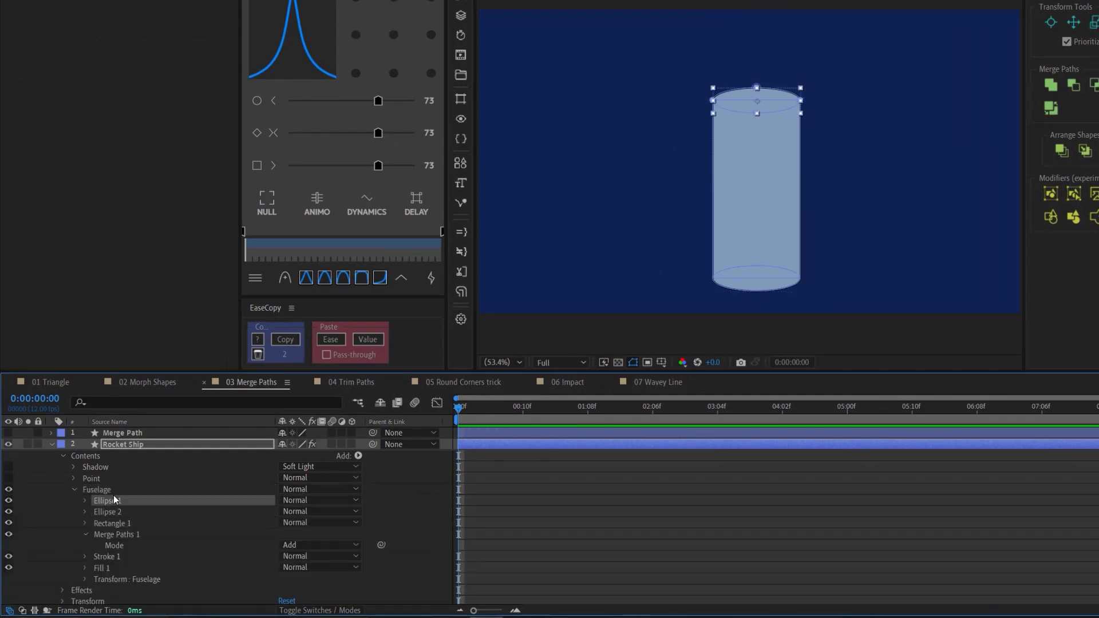
left_click(111, 535)
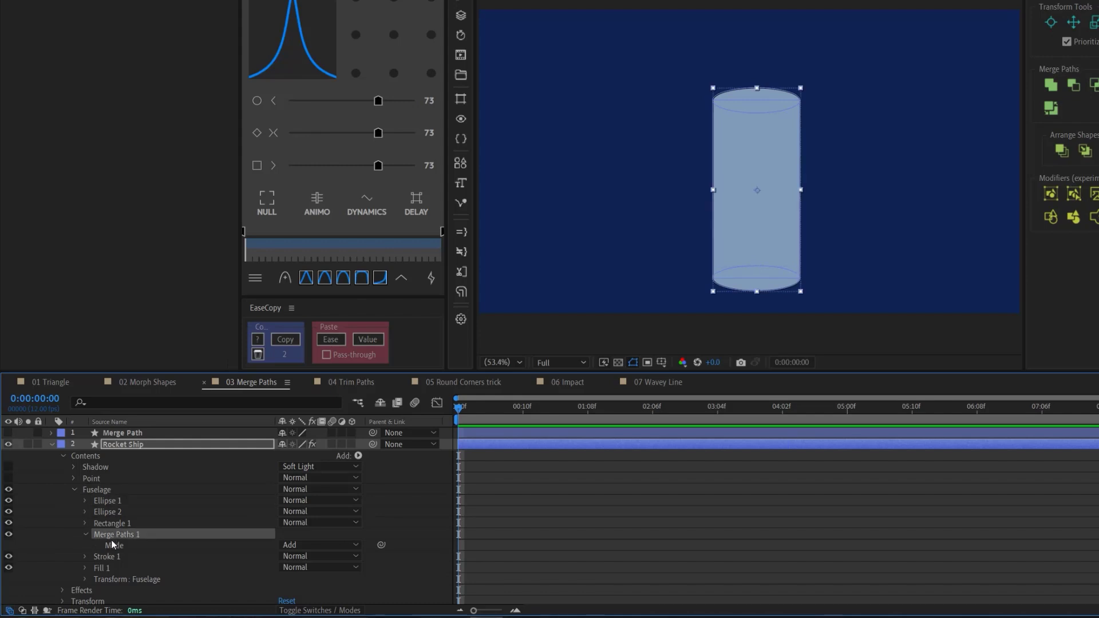
Show only the Point nose cone group and expand its contents
left_click(549, 504)
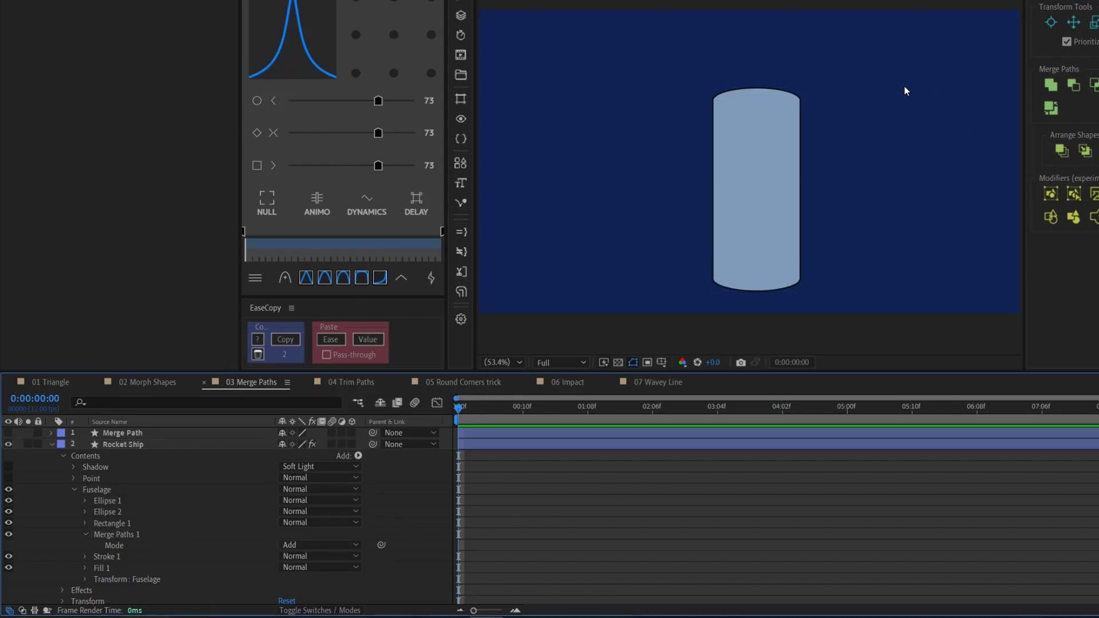
left_click(779, 249)
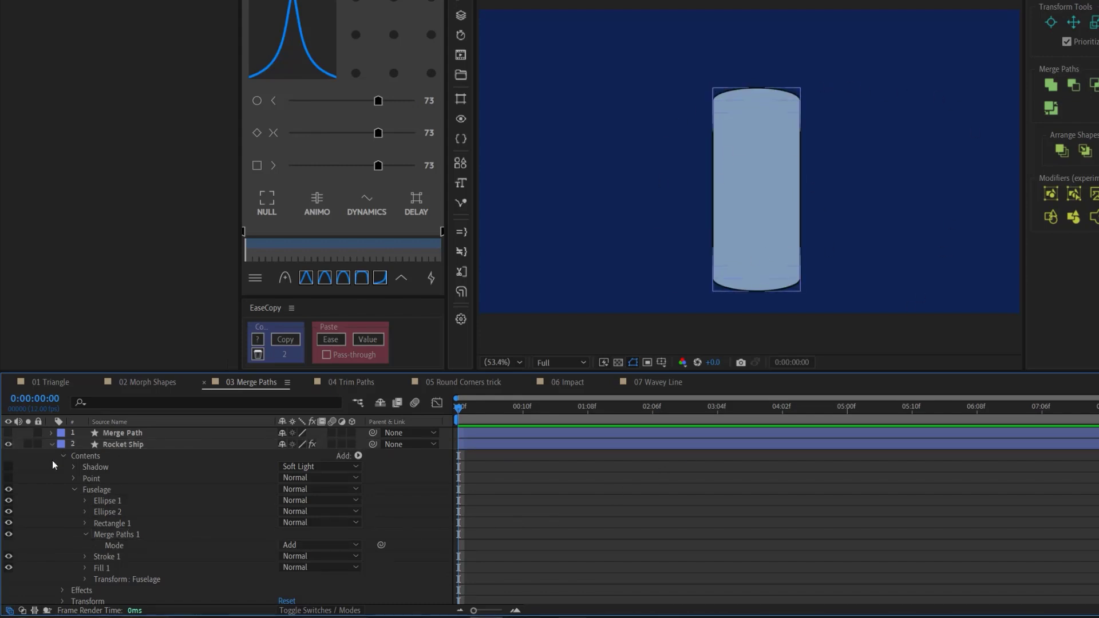
left_click(9, 478)
left_click(9, 490)
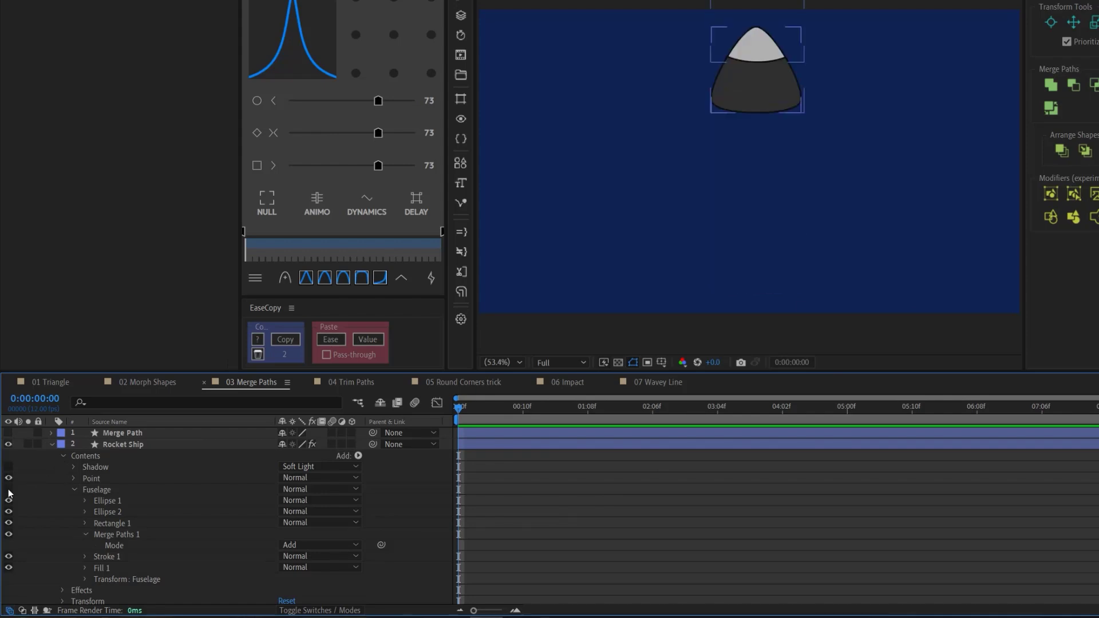
left_click(95, 478)
left_click(74, 479)
left_click(106, 501)
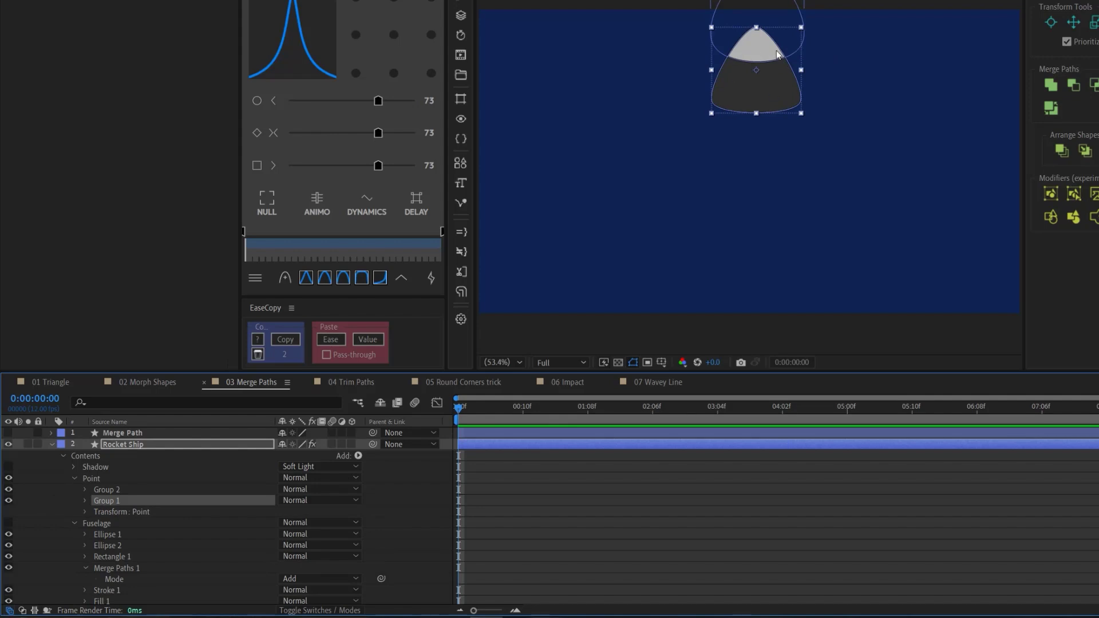
Inspect Group 2's Polystar 3, Polystar 2 and Merge Paths 1 set to Intersect, then collapse Point
left_click(109, 490)
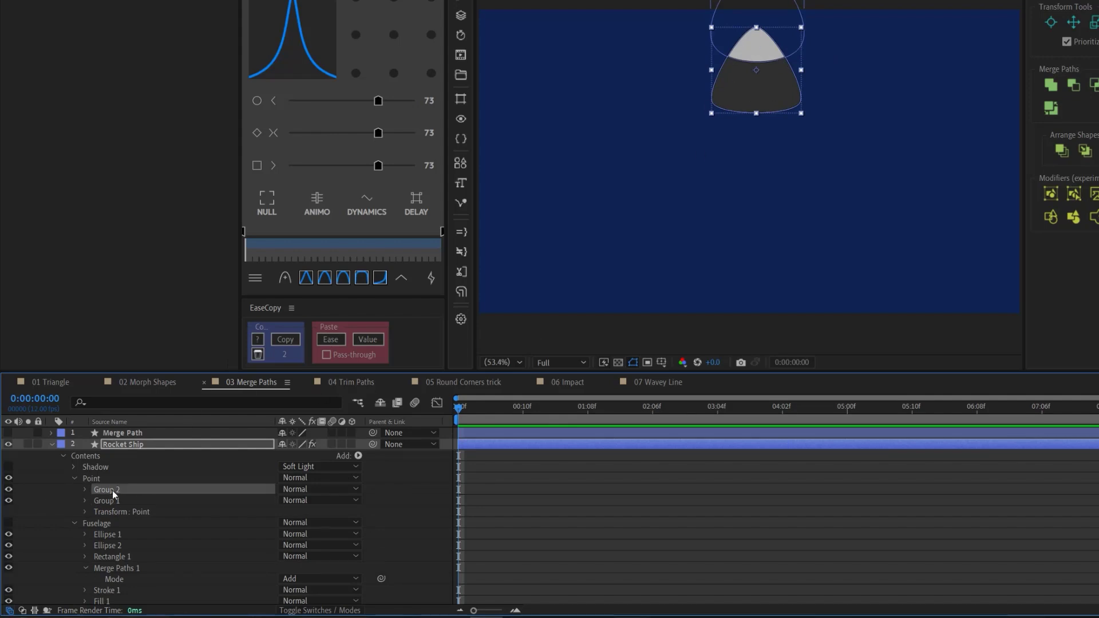
left_click(87, 490)
left_click(121, 500)
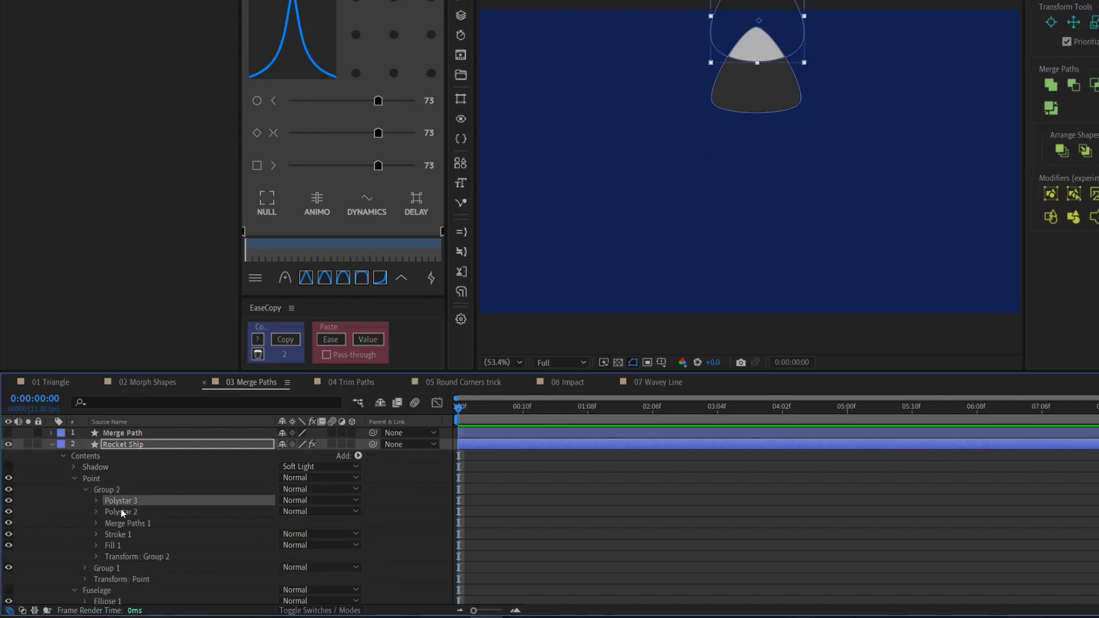
left_click(122, 511)
left_click(125, 523)
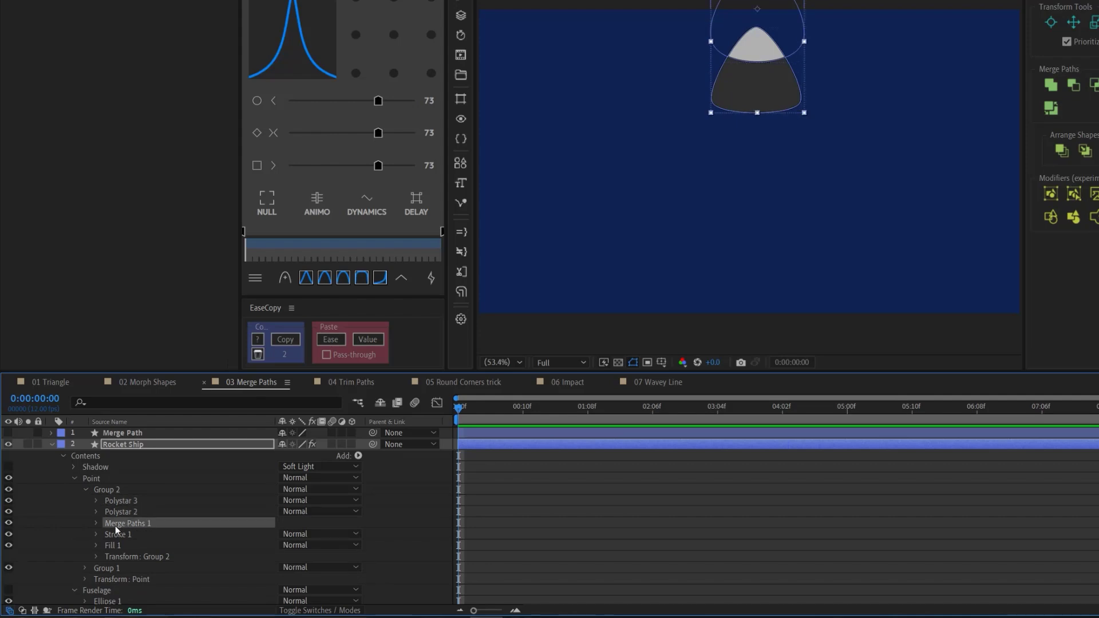
left_click(97, 523)
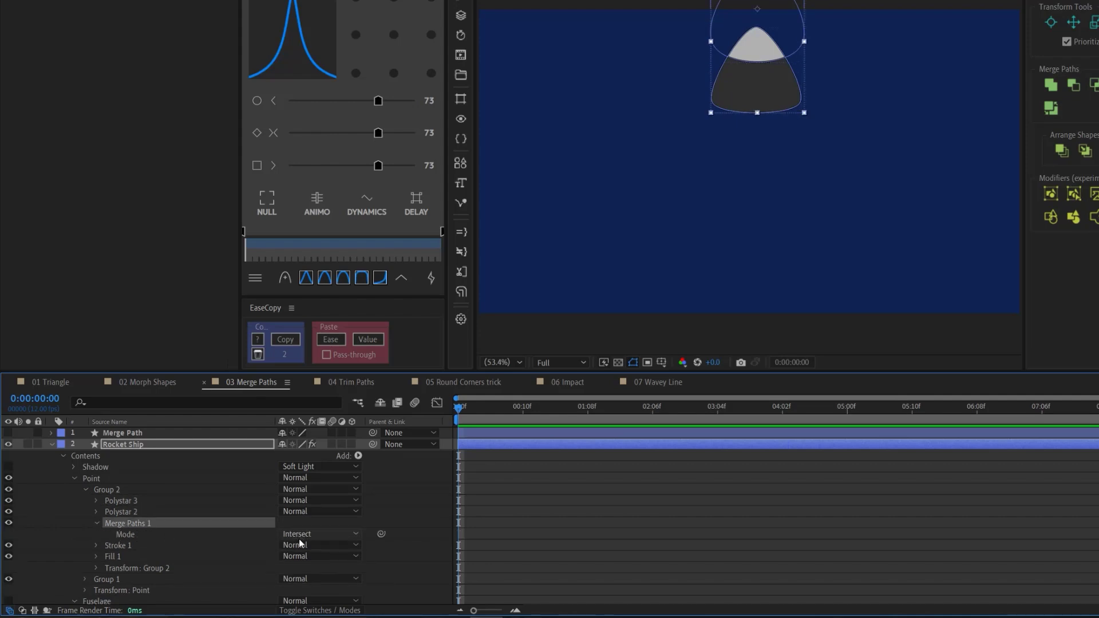
left_click(96, 523)
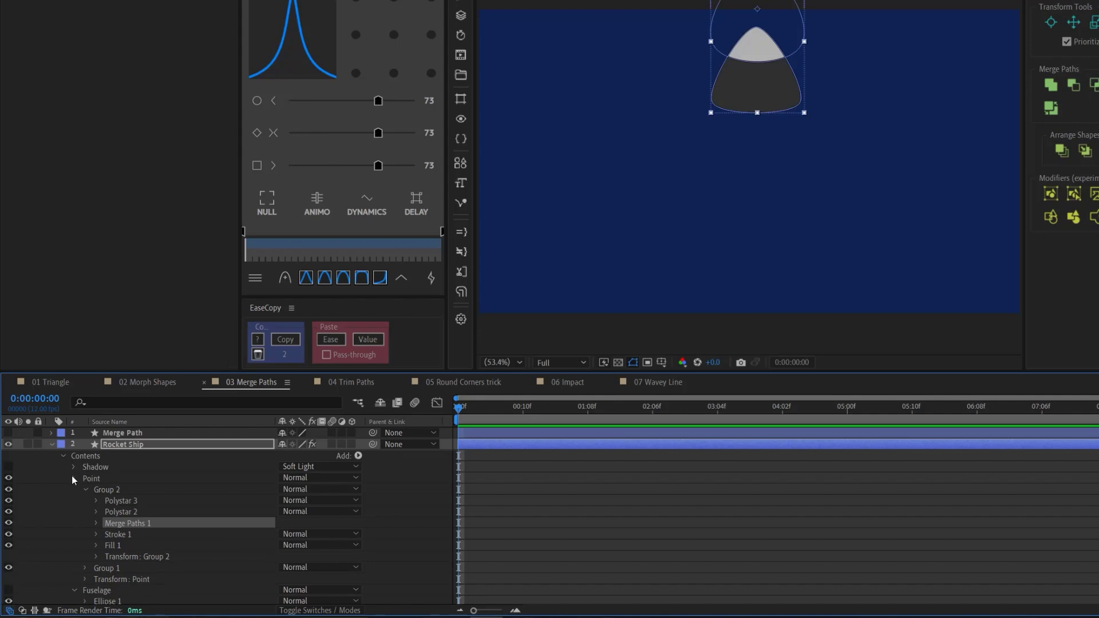
left_click(73, 478)
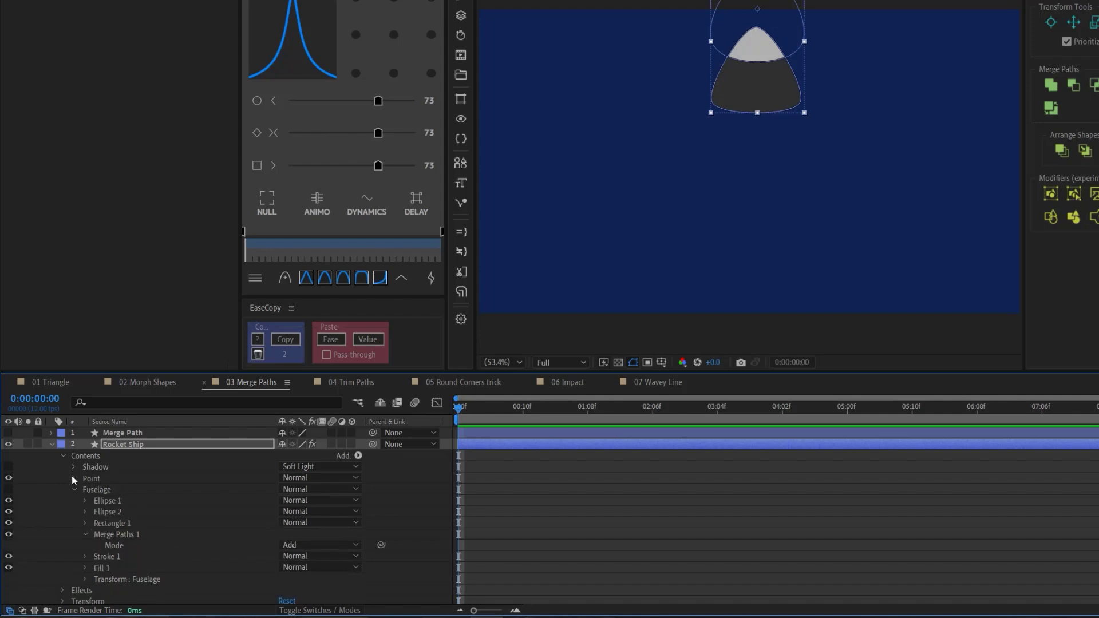
Make the Shadow and Fuselage groups visible again and expand Shadow
left_click(9, 478)
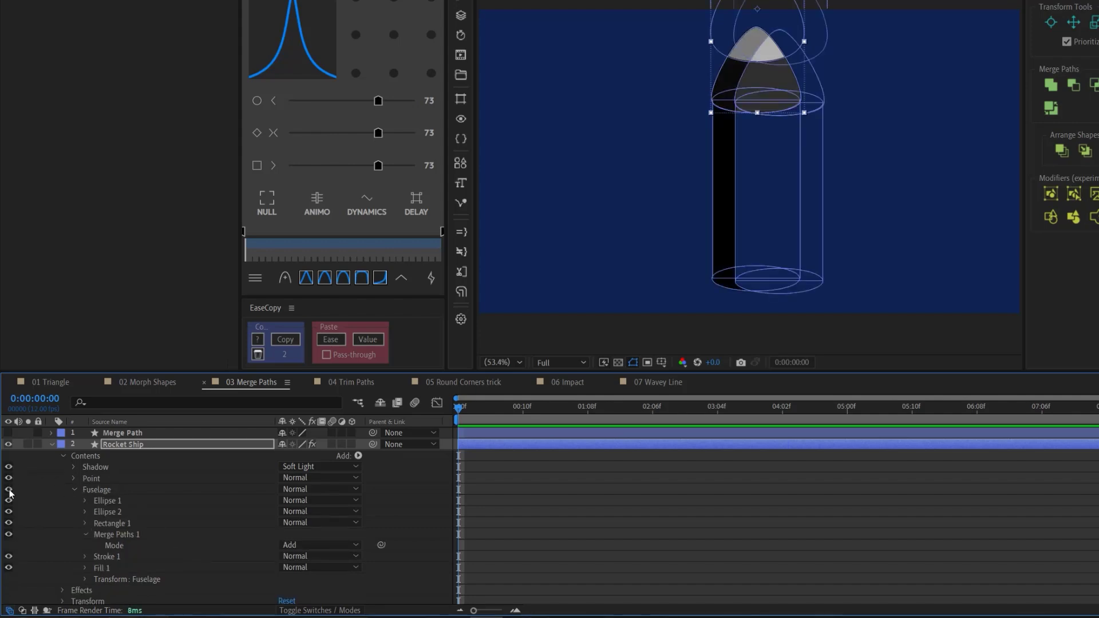
left_click(8, 490)
left_click(92, 466)
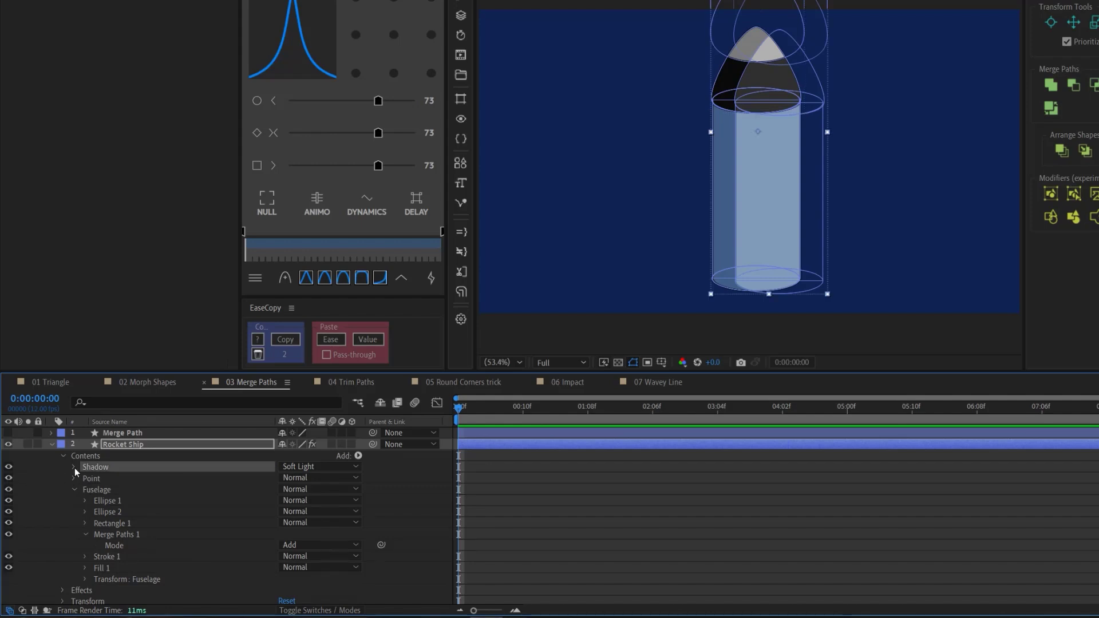
left_click(74, 467)
Inspect the shadow's groups and Subtract merge, then nudge Group 2 slightly left
left_click(107, 490)
left_click(104, 480)
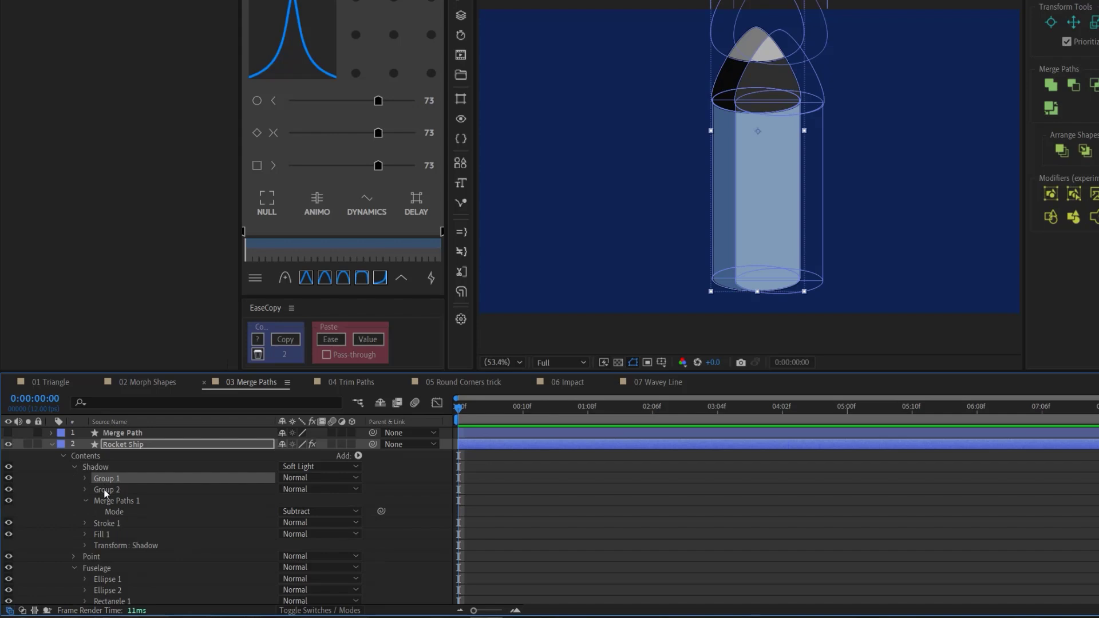
left_click(105, 490)
left_click(113, 504)
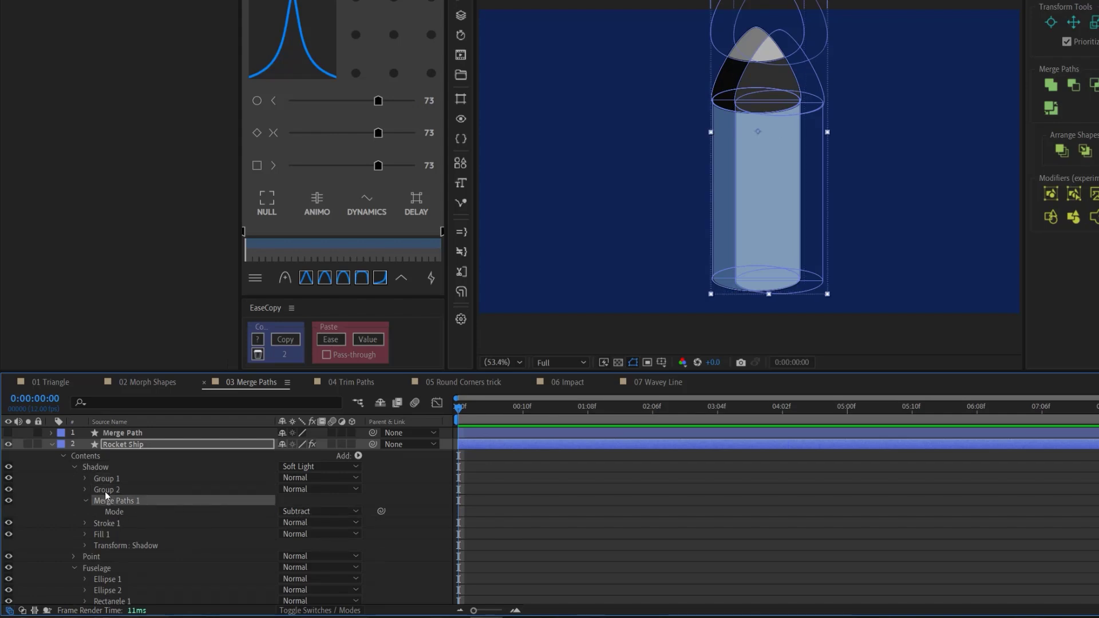
left_click(108, 489)
mouse_move(761, 162)
left_mouse_down()
mouse_move(788, 164)
mouse_move(744, 165)
mouse_move(790, 164)
mouse_move(755, 162)
left_mouse_up()
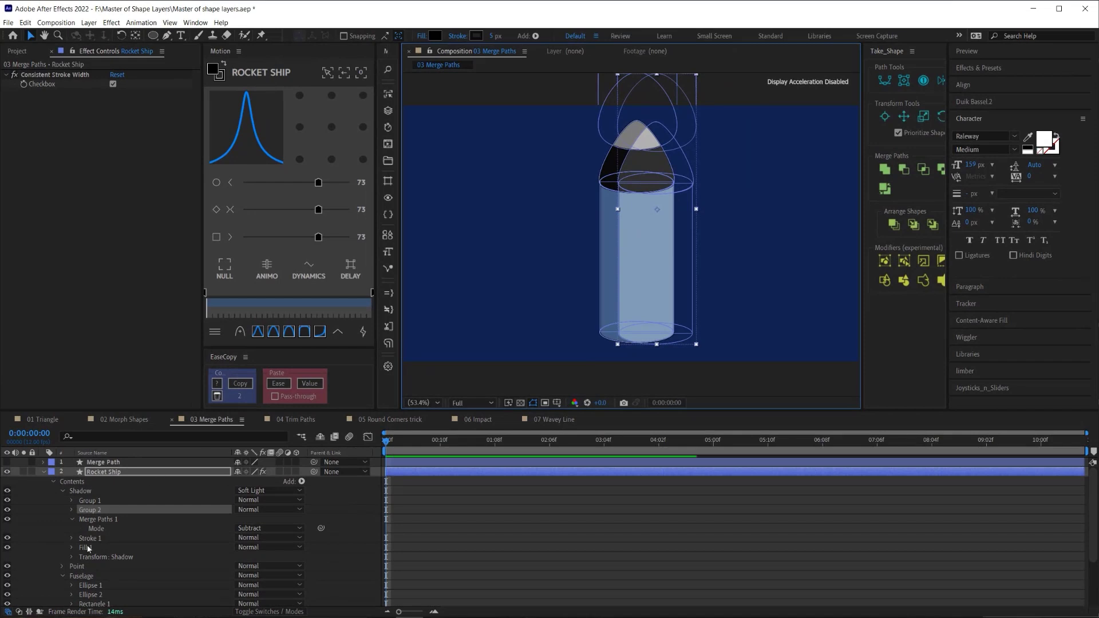
Keep Soft Light as the blend mode of the shadow's Fill 1
left_click(90, 544)
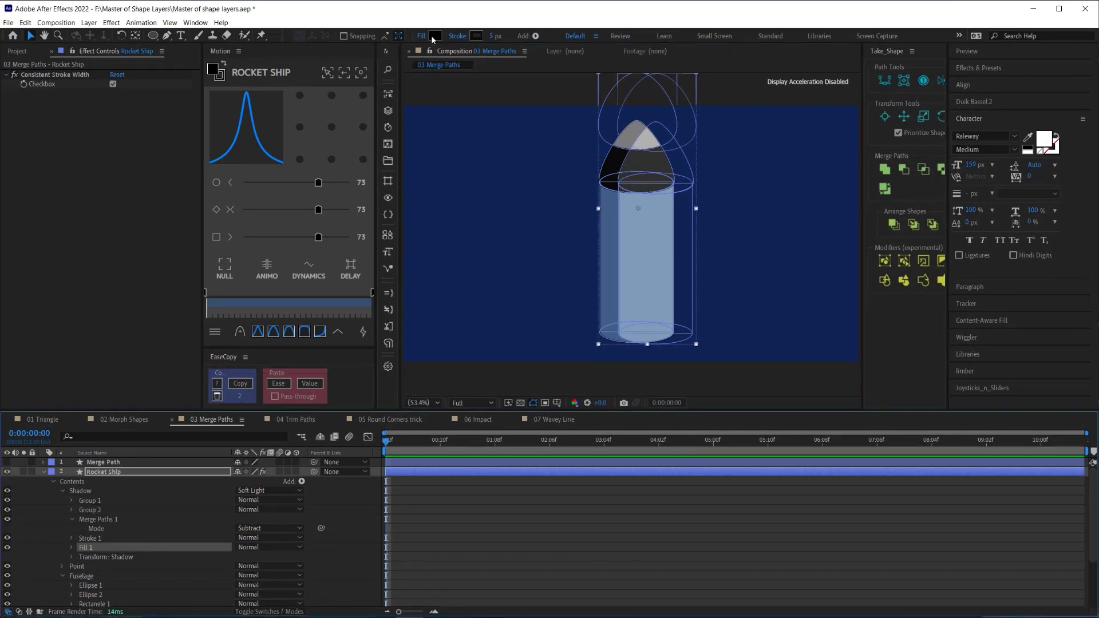
left_click(263, 491)
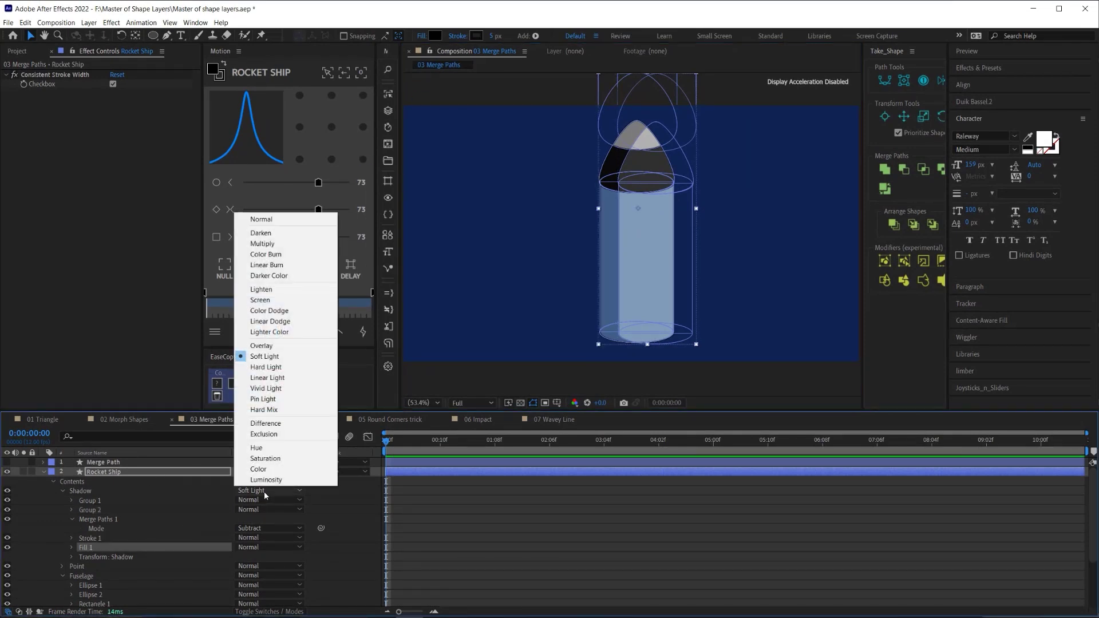
left_click(266, 356)
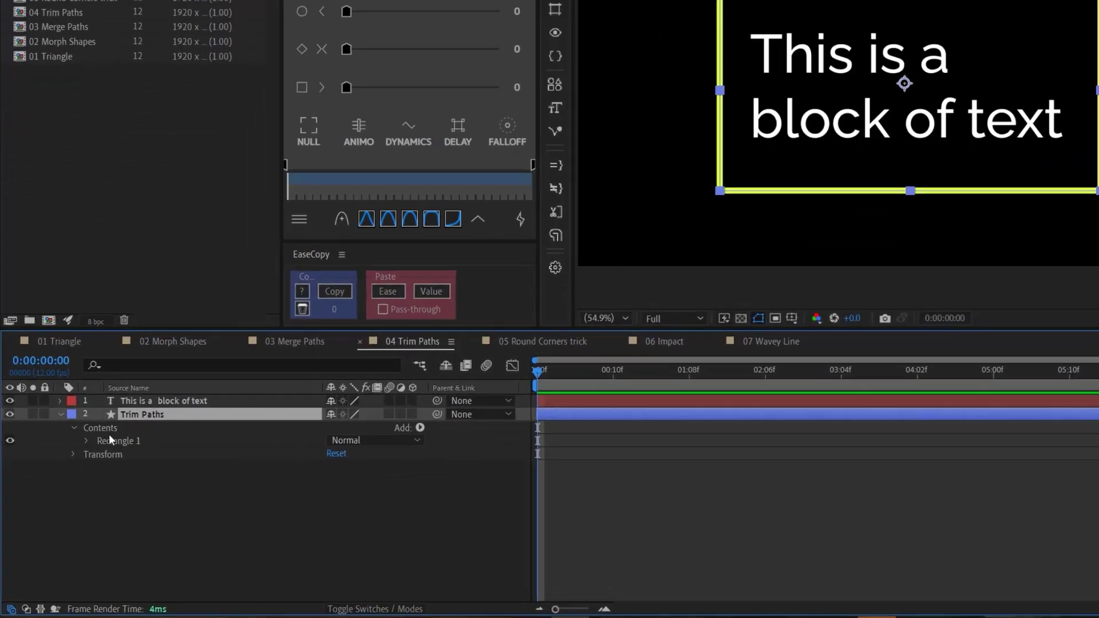
Select Rectangle 1 in the Trim Paths layer of the 04 Trim Paths composition
left_click(93, 492)
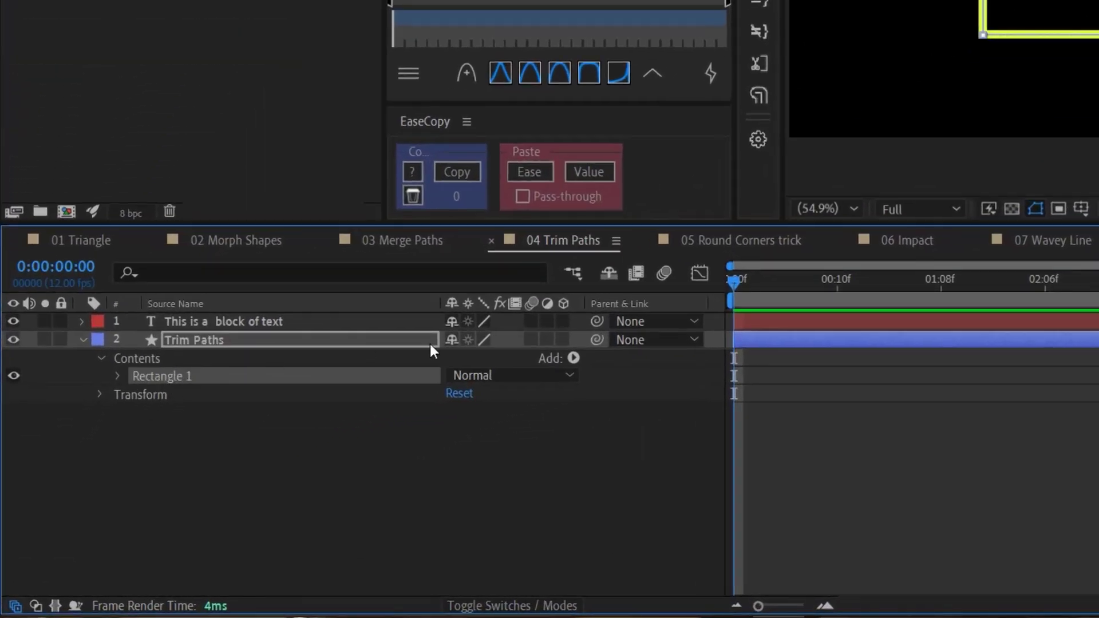
Add Trim Paths to Rectangle 1 and keyframe its End from 0% to 100%
left_click(574, 358)
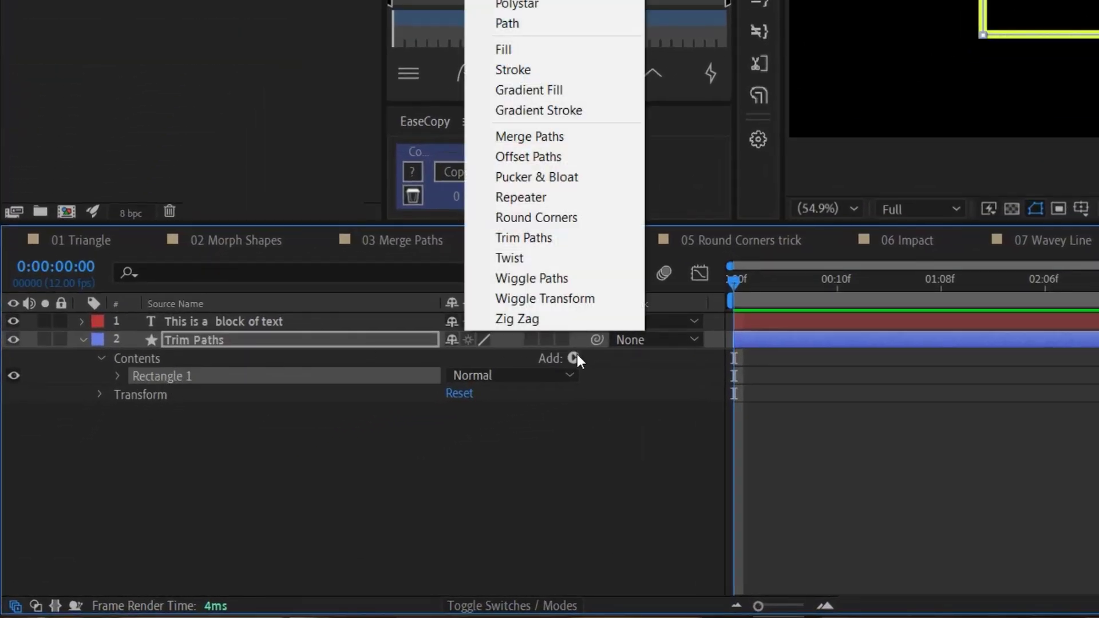
left_click(576, 239)
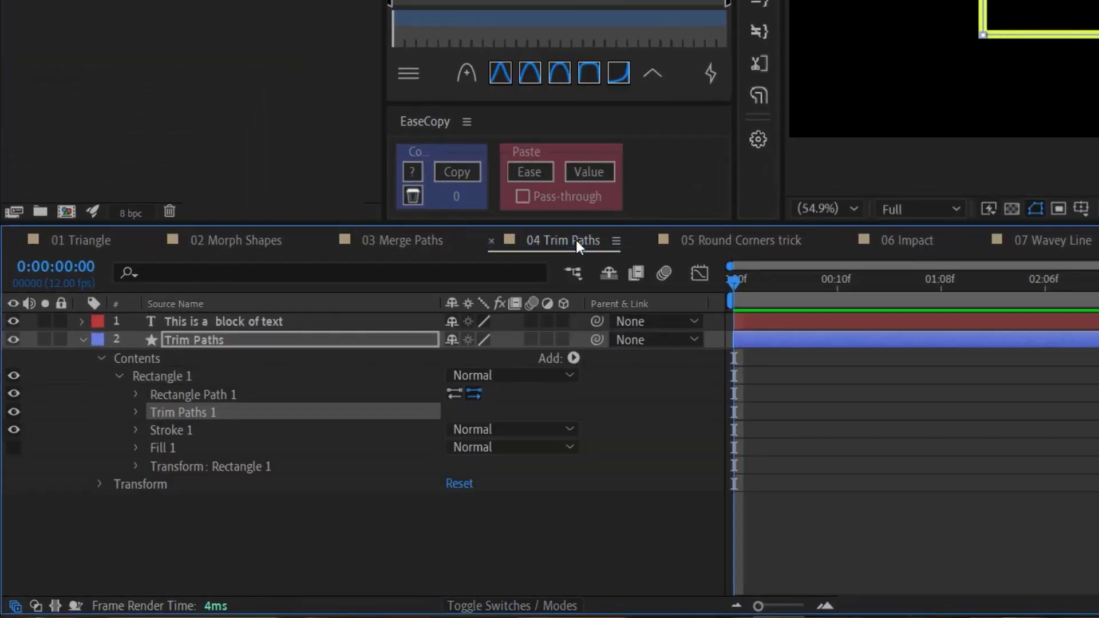
left_click(136, 412)
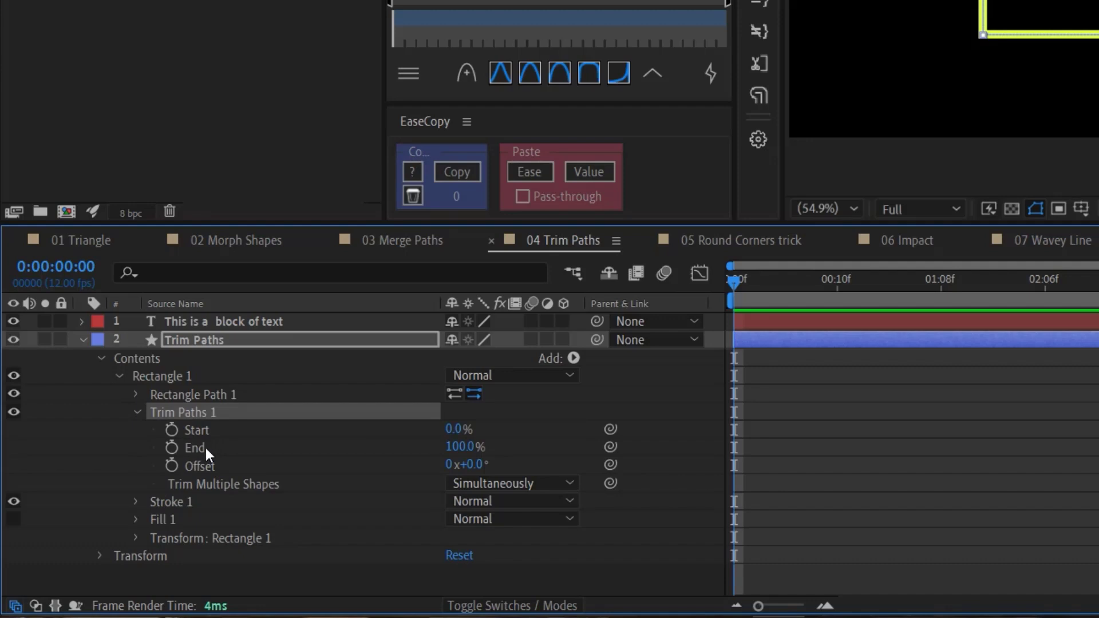
left_click(171, 445)
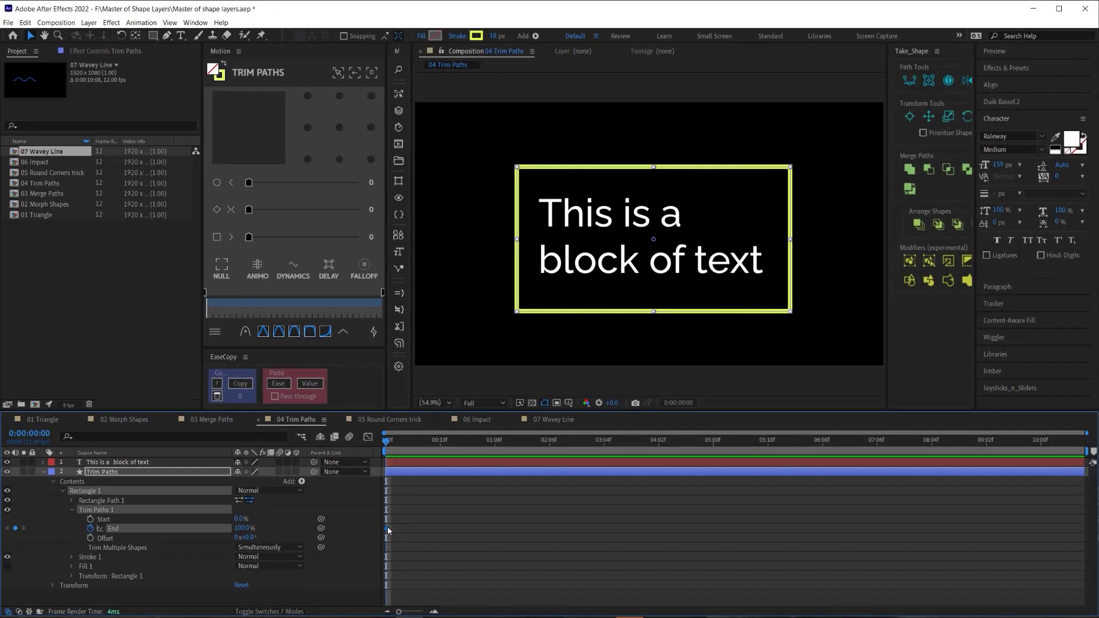
left_click_drag(388, 532, 517, 529)
left_click_drag(242, 532, 179, 529)
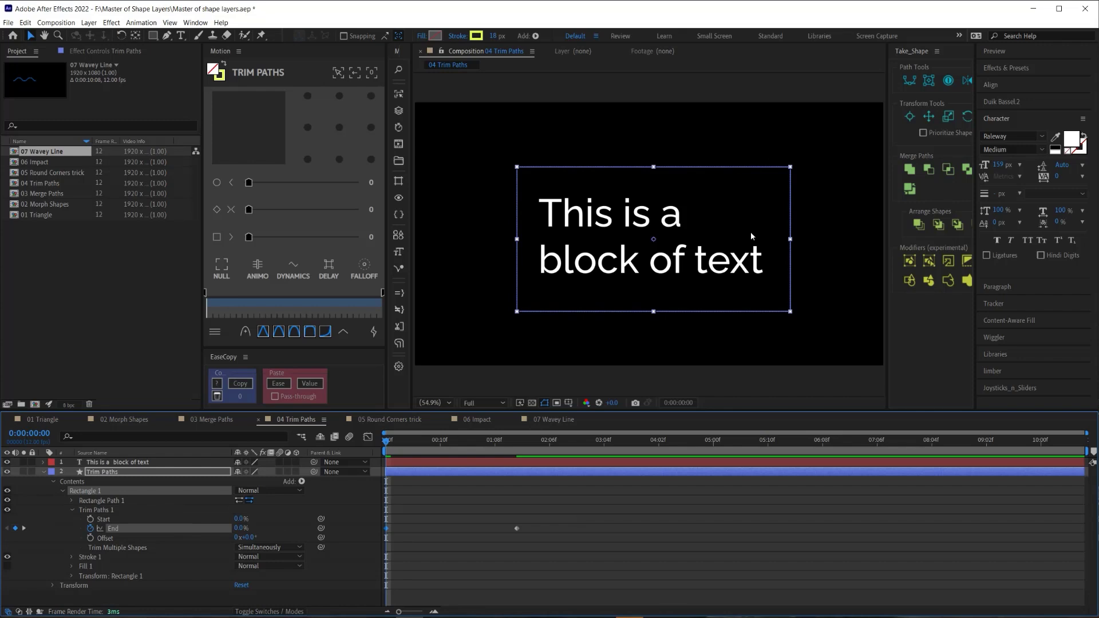
Ease both End keyframes and preview the eased draw-on from the start
key("space")
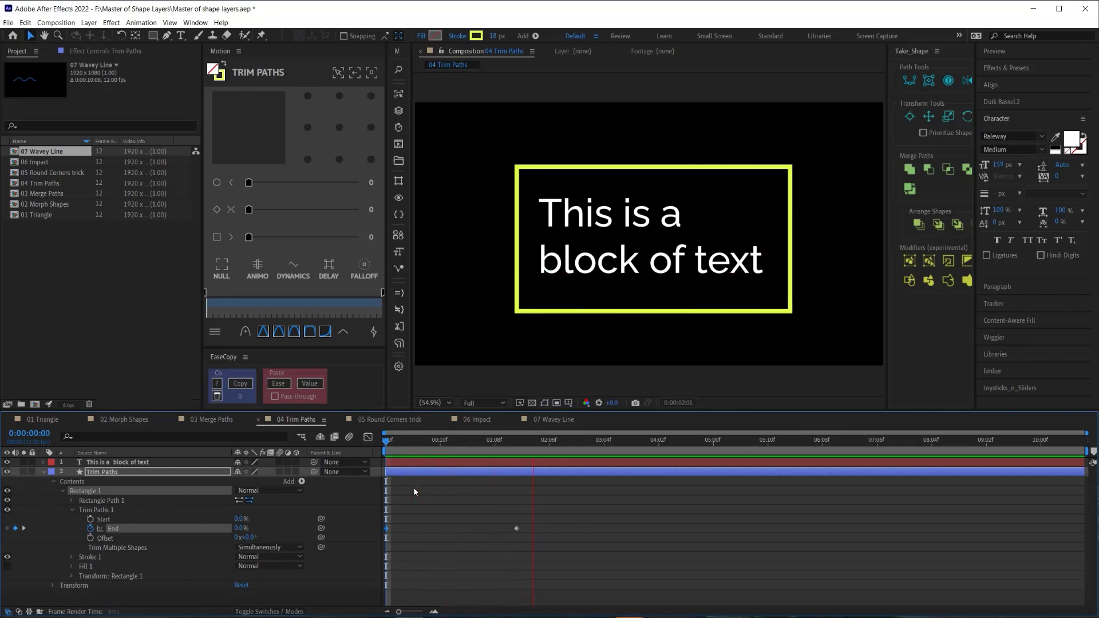
key("space")
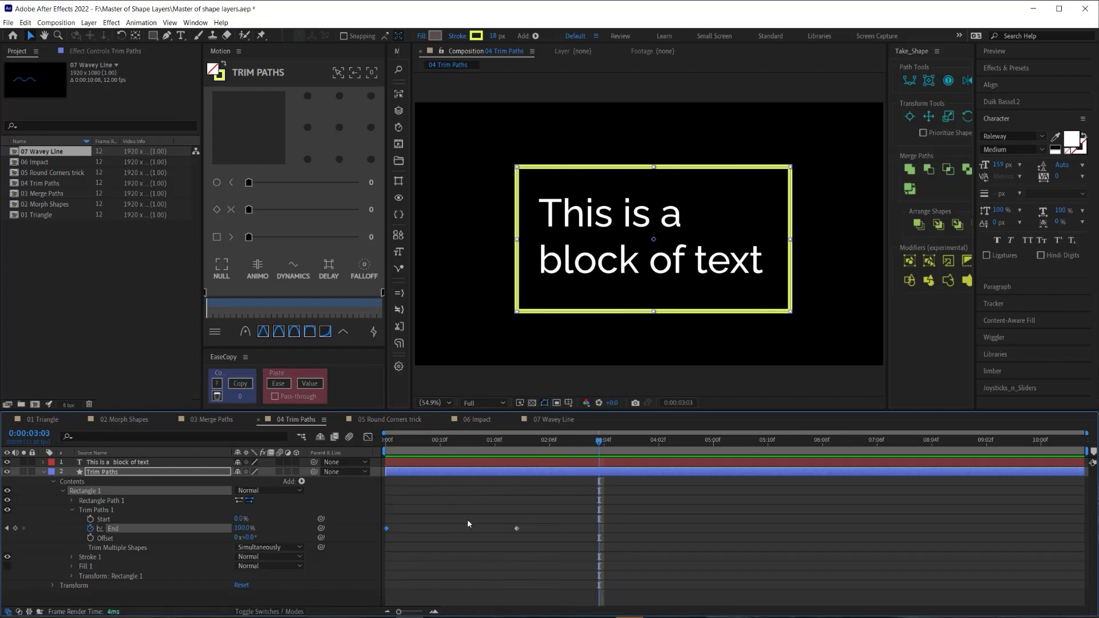
left_click_drag(531, 509, 373, 541)
left_click_drag(248, 209, 322, 213)
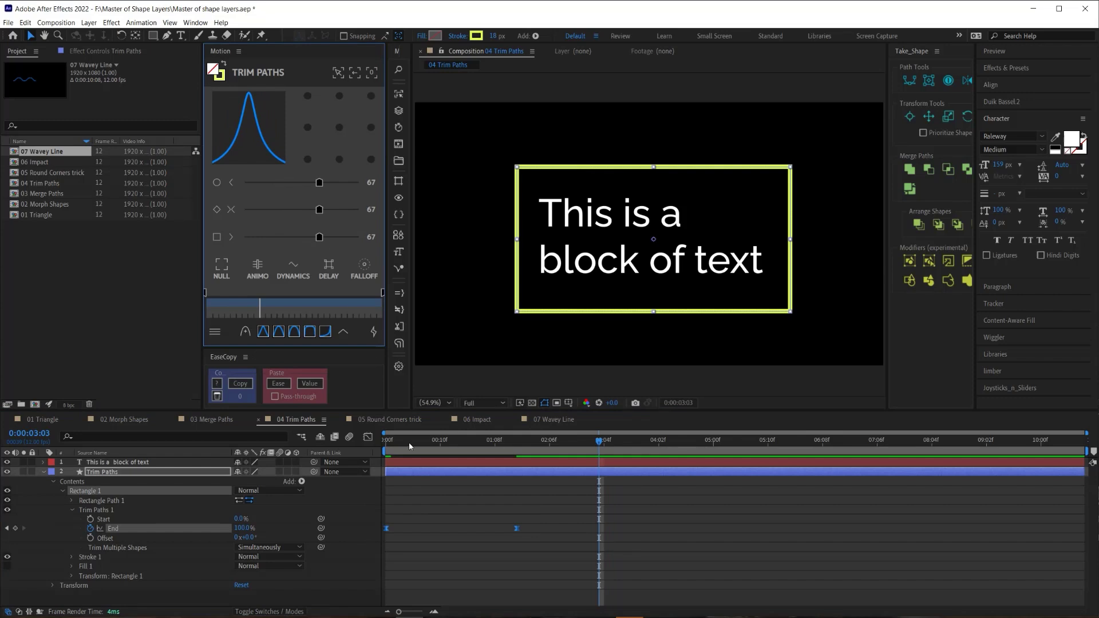
key("Home")
key("space")
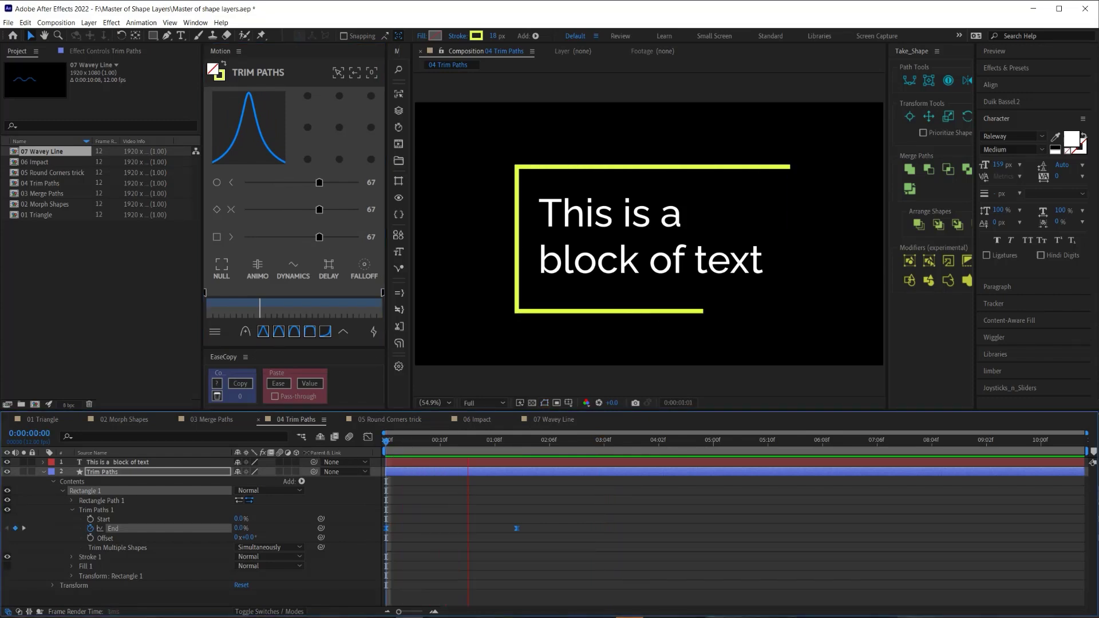
key("space")
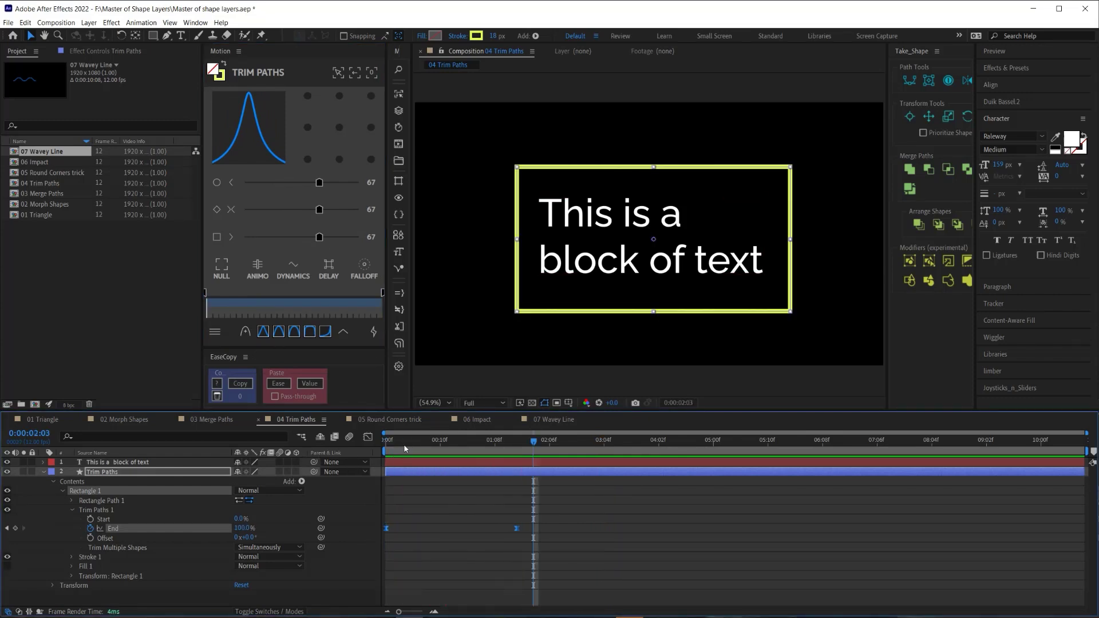
key("Home")
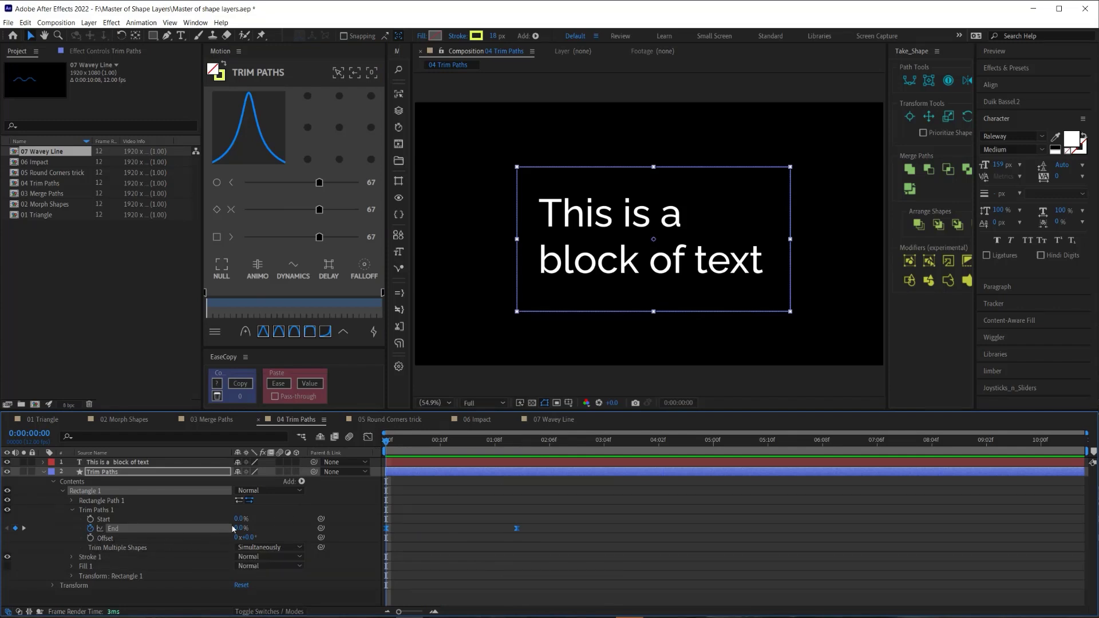
Keyframe the Trim Paths Offset from 0° at the start to a rotated value at 02:00
left_click_drag(403, 438, 446, 439)
left_click_drag(247, 538, 276, 532)
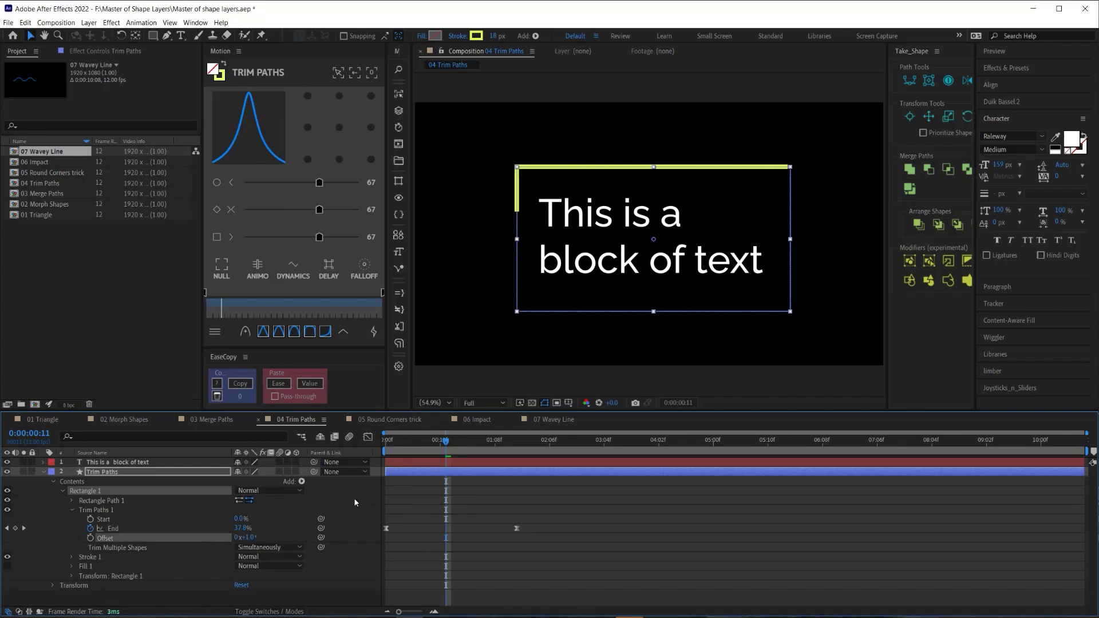
left_click(396, 449)
left_click(523, 449)
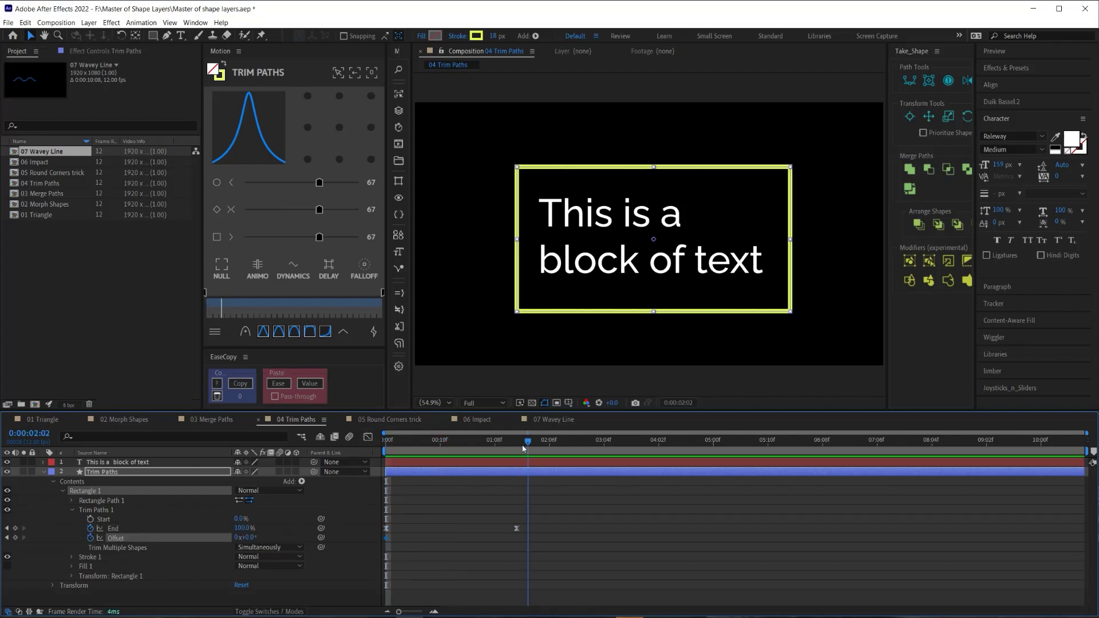
left_click_drag(523, 449, 516, 448)
left_click_drag(247, 538, 269, 537)
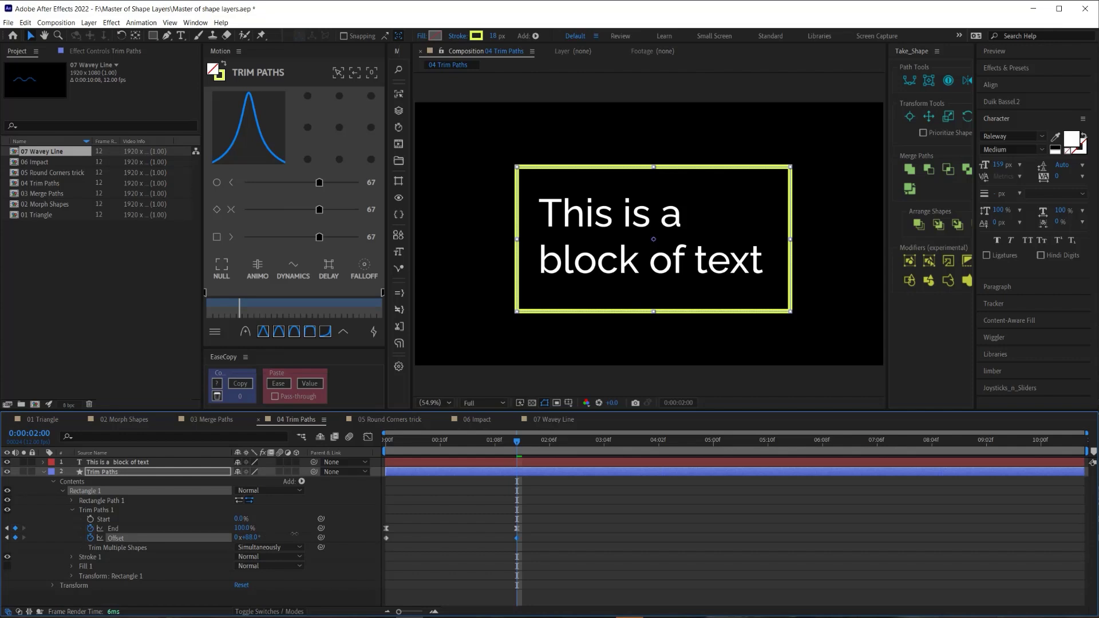
left_click(467, 479)
left_click_drag(442, 440, 167, 439)
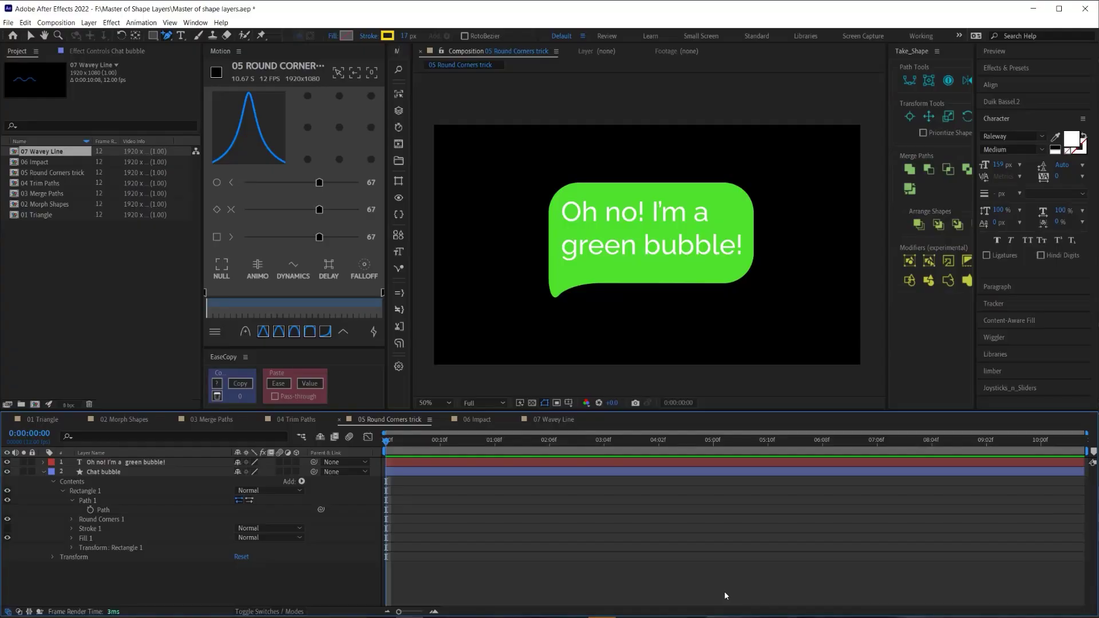
Select and deselect the Chat bubble layer, and switch back to the Selection tool (V)
left_click(137, 473)
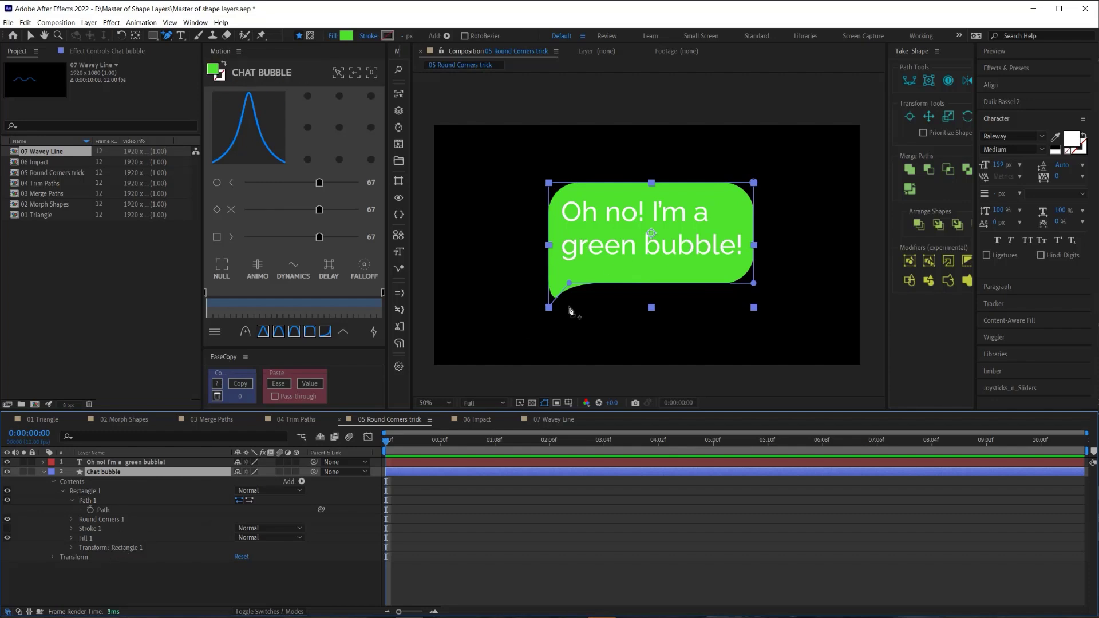
left_click(566, 500)
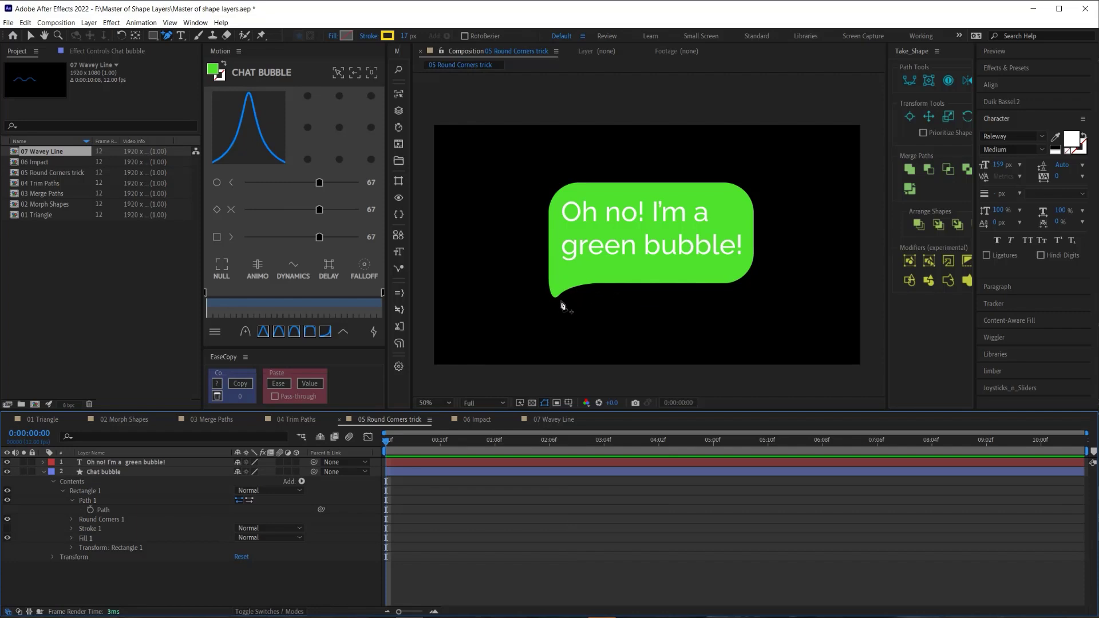
left_click(122, 471)
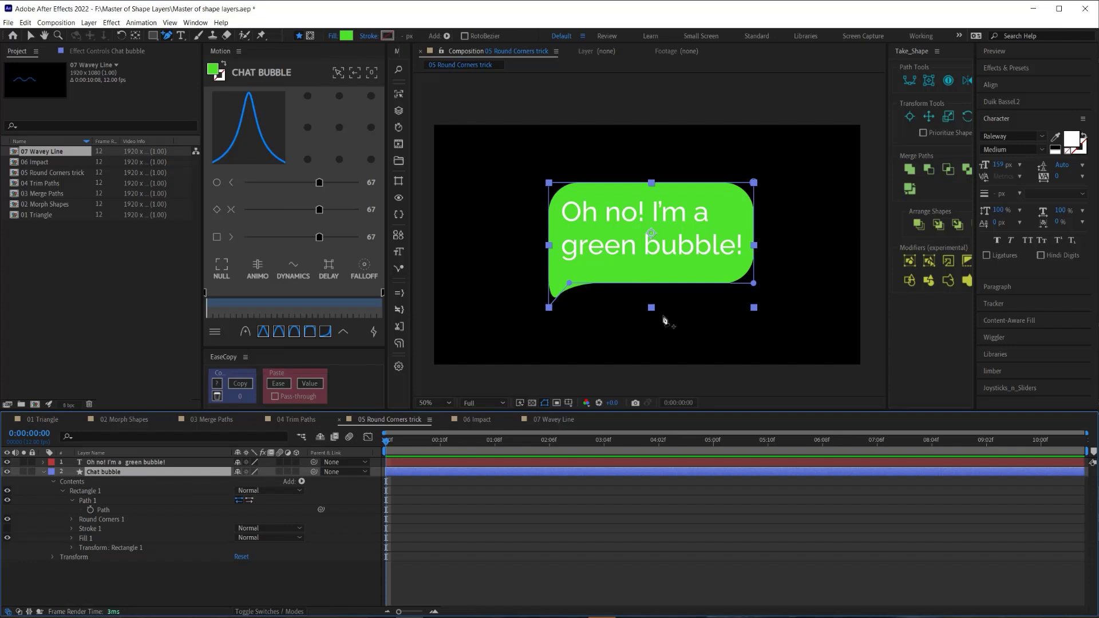
key("v")
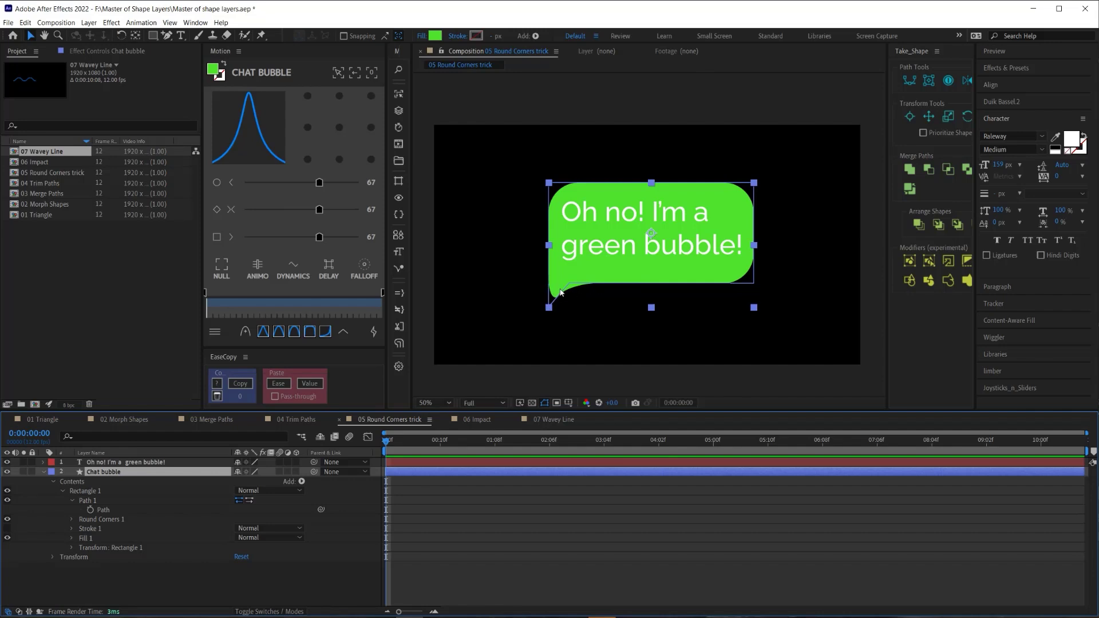
left_click(515, 571)
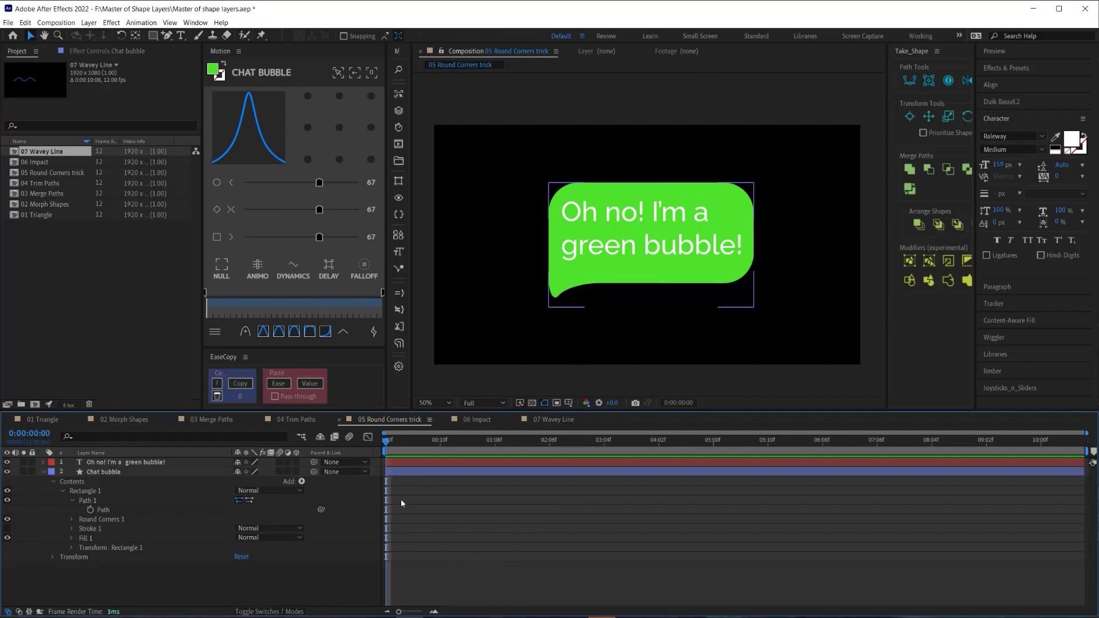
Use the Pen tool to convert the chat bubble's curved tail vertices into sharp corner points
left_click(423, 473)
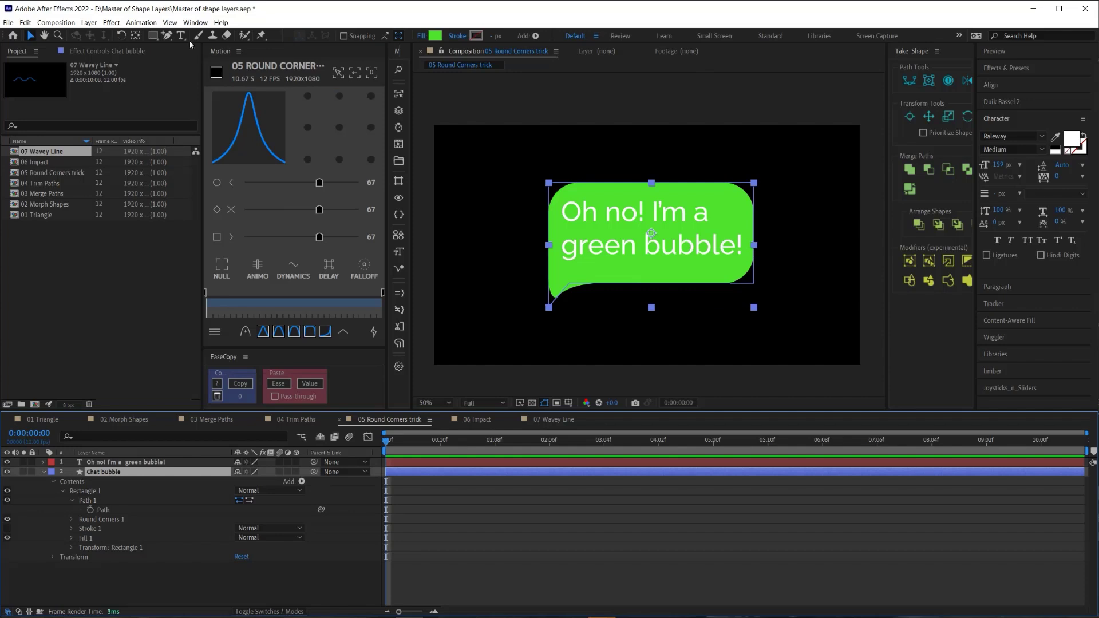
left_click(167, 36)
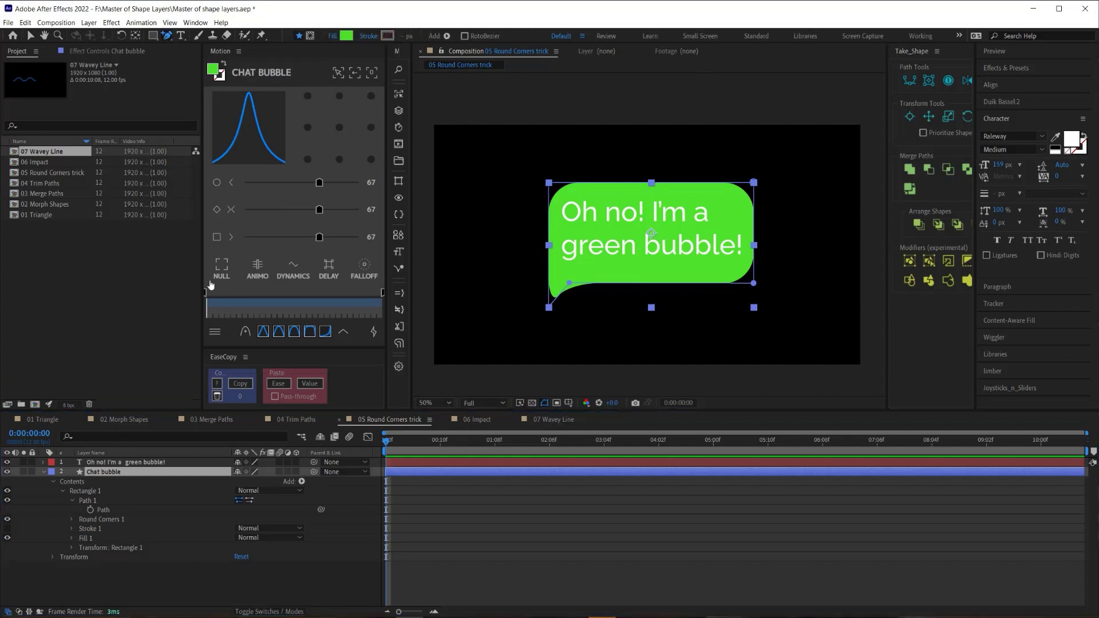
scroll(550, 304, "up", 2)
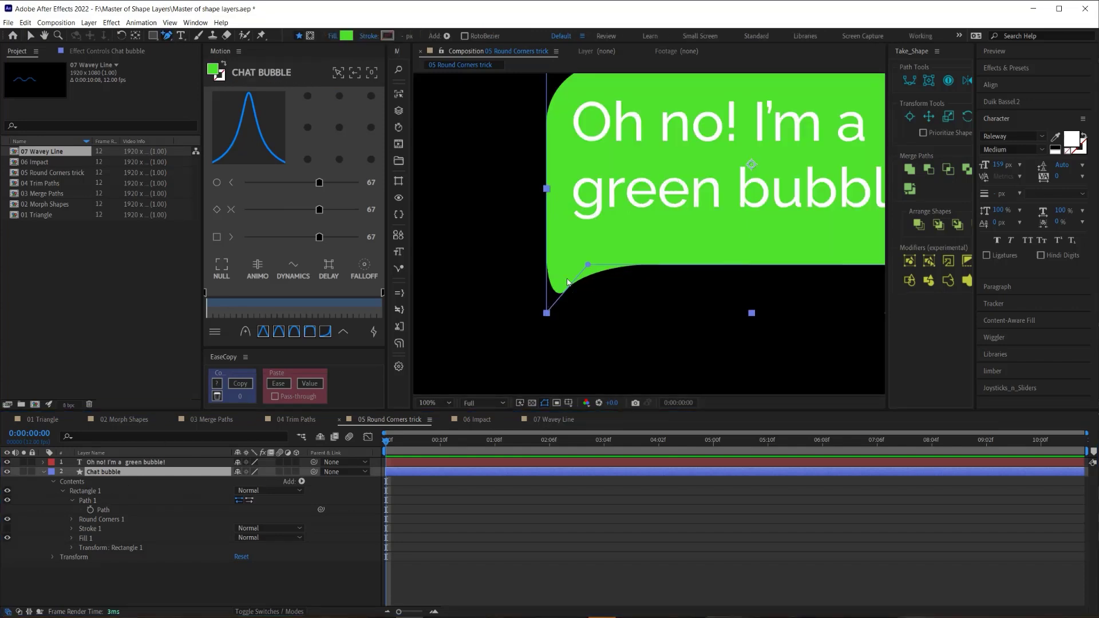
scroll(568, 282, "up", 1)
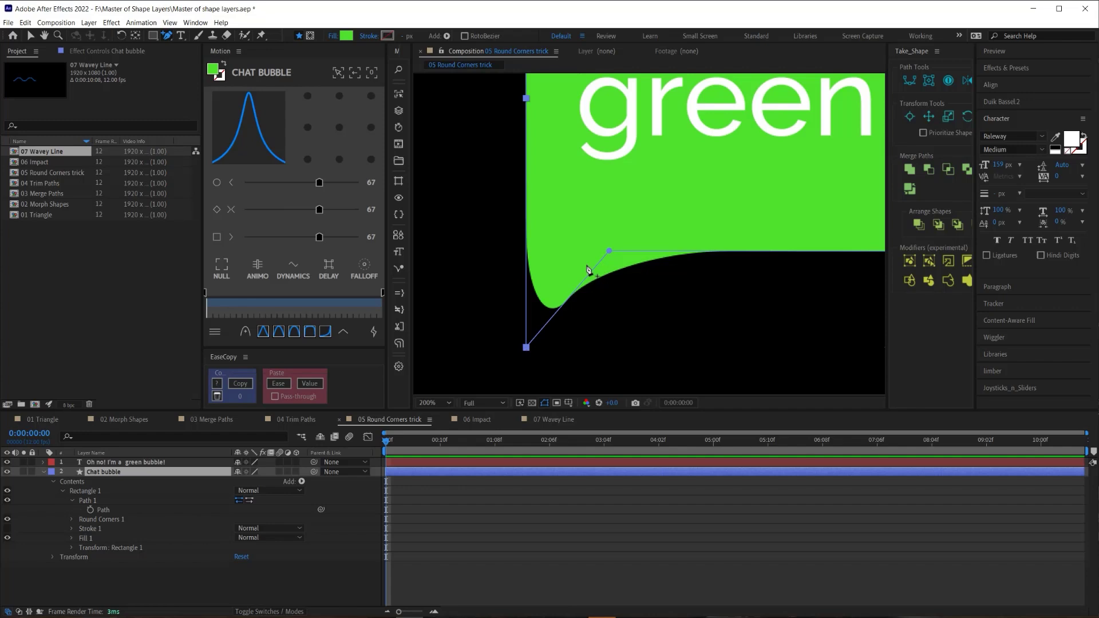
left_click(606, 261)
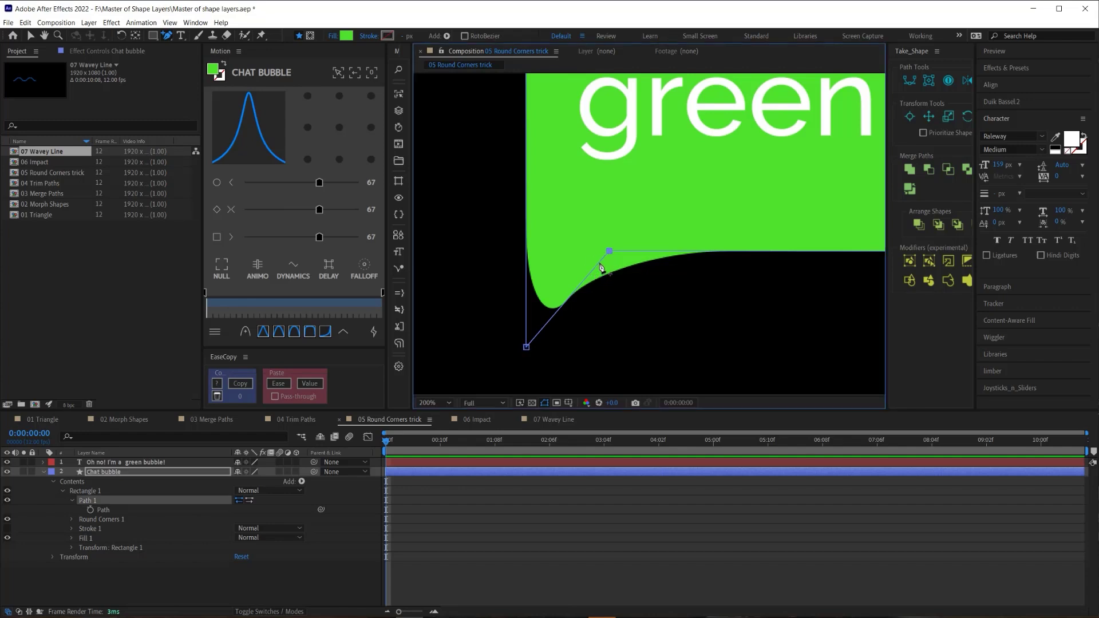
left_click(600, 263)
left_click(527, 347)
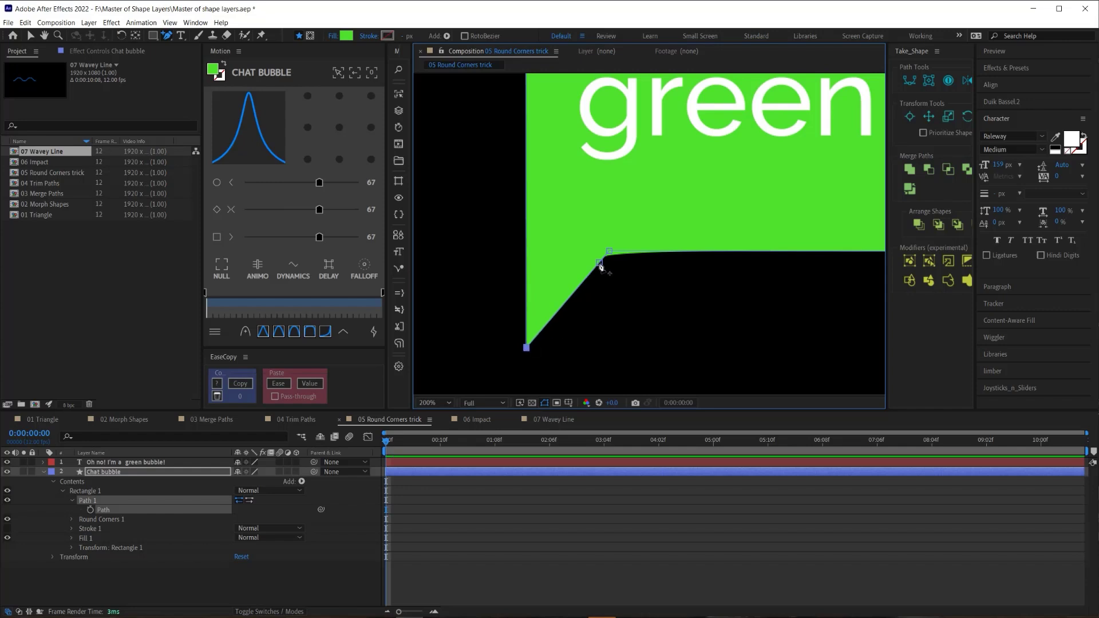
key("v")
scroll(491, 251, "down", 4)
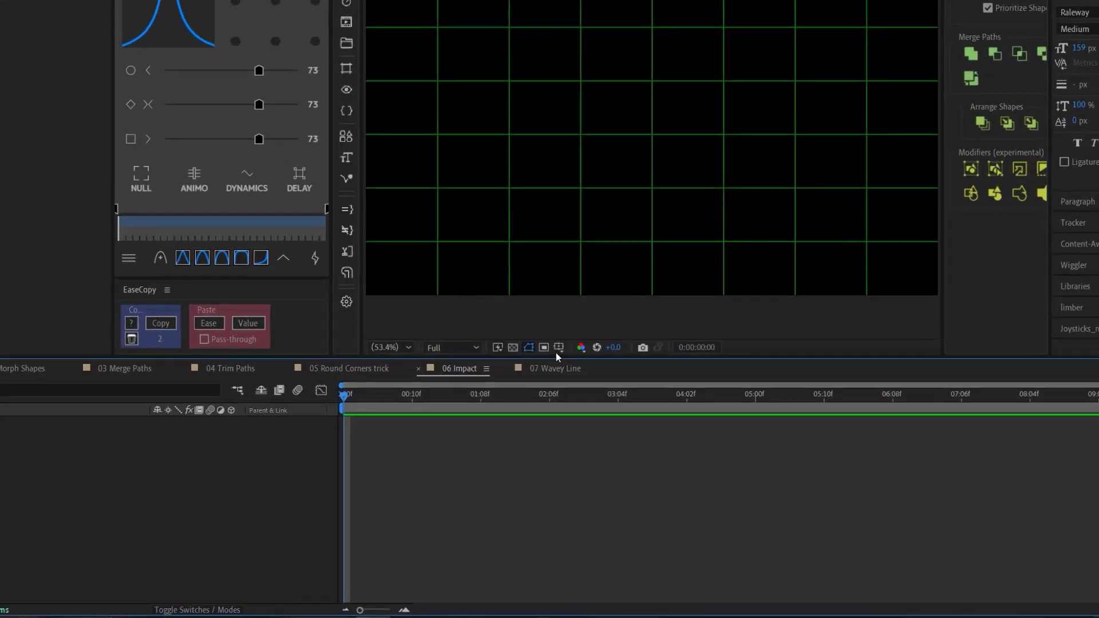
Check the grid options, then draw a vertical line from the centre grid intersection to the one below
left_click(557, 402)
left_click(580, 515)
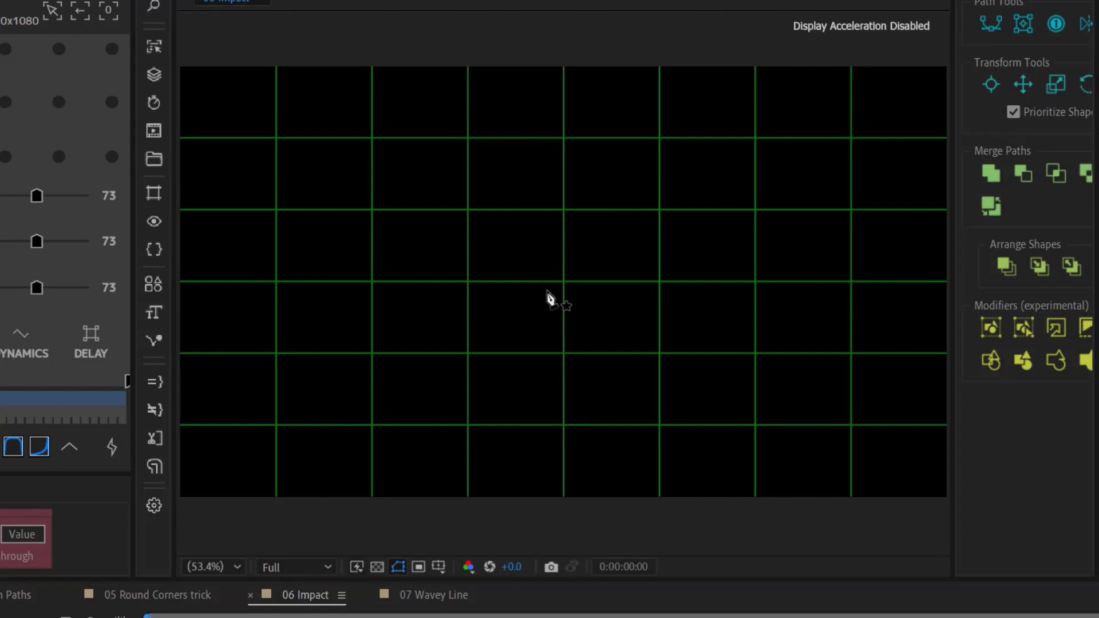
left_click(564, 282)
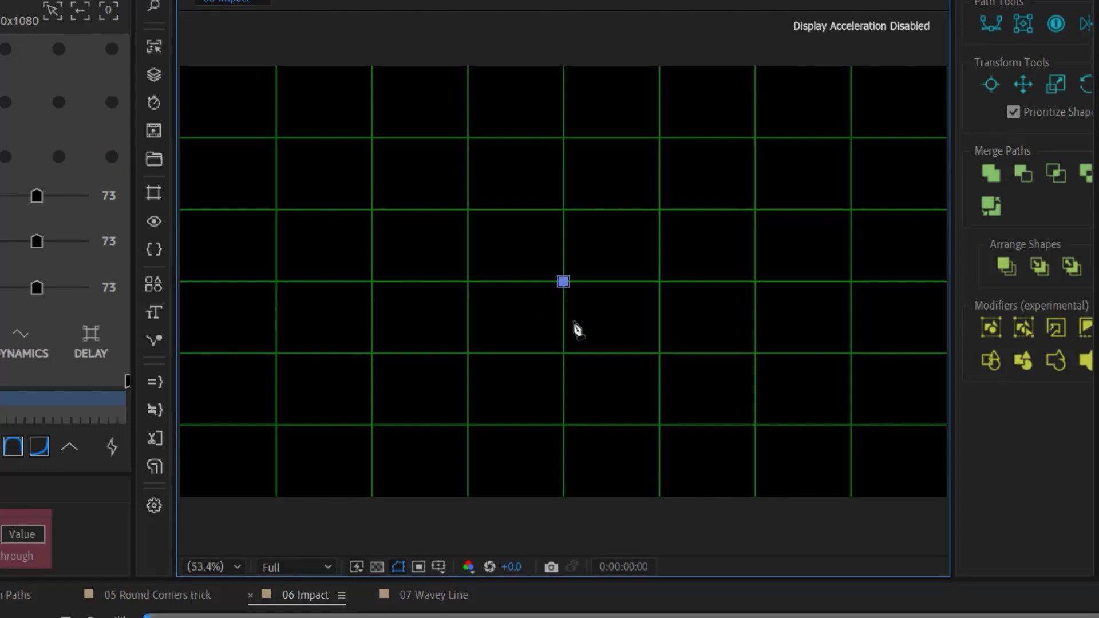
left_click(563, 353)
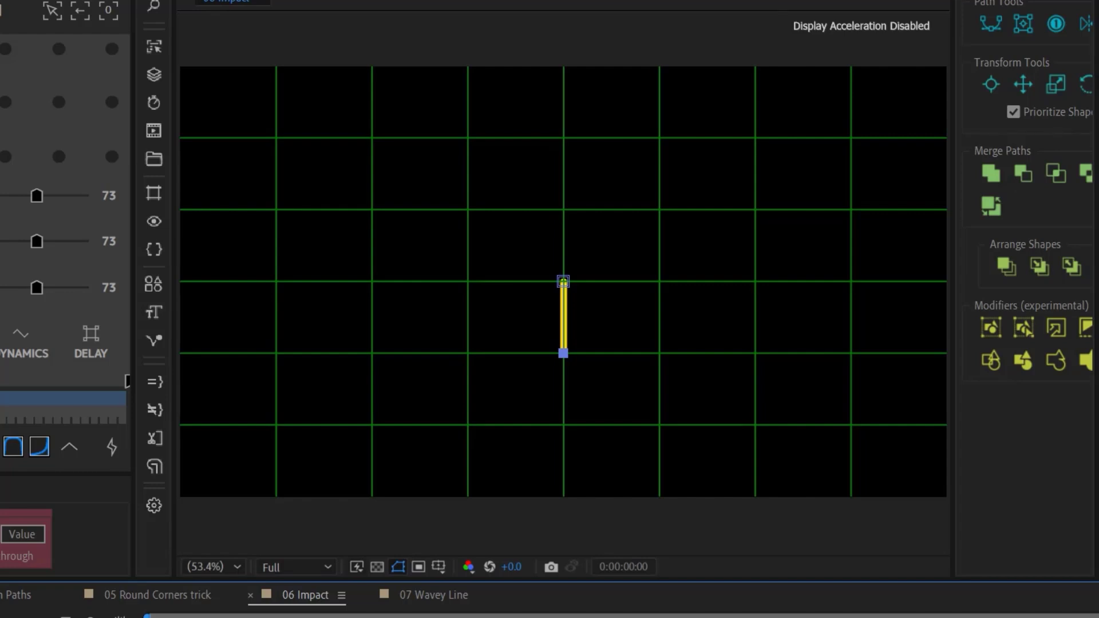
left_click(22, 534)
Add Repeater 1 with Position 0, Rotation 360/6 (60°) and 6 copies
left_click(34, 544)
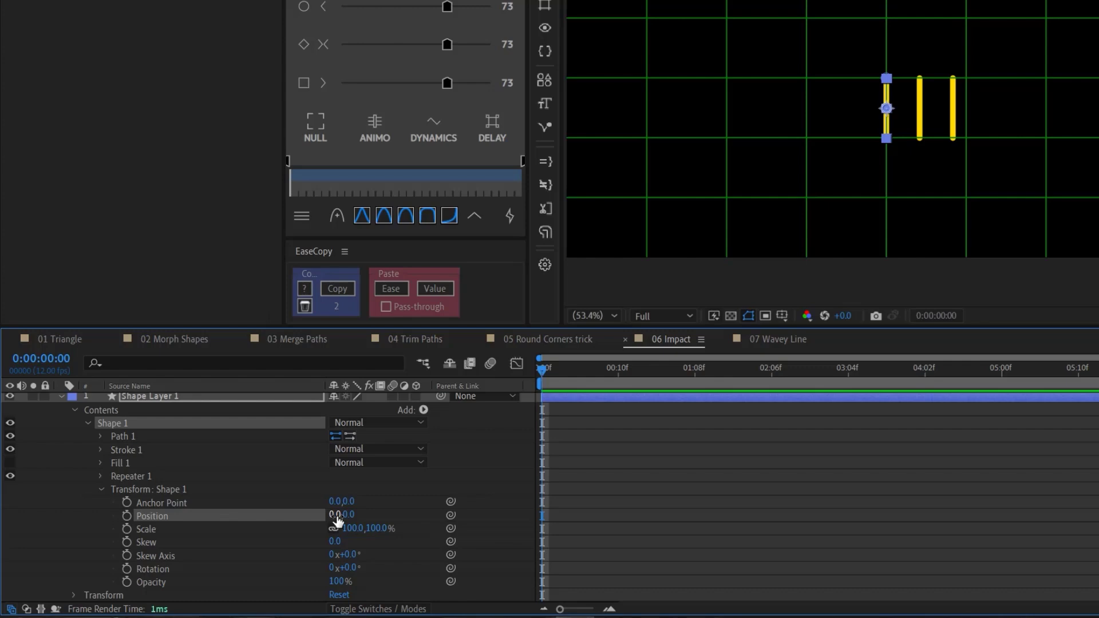
left_click(100, 476)
left_click(114, 529)
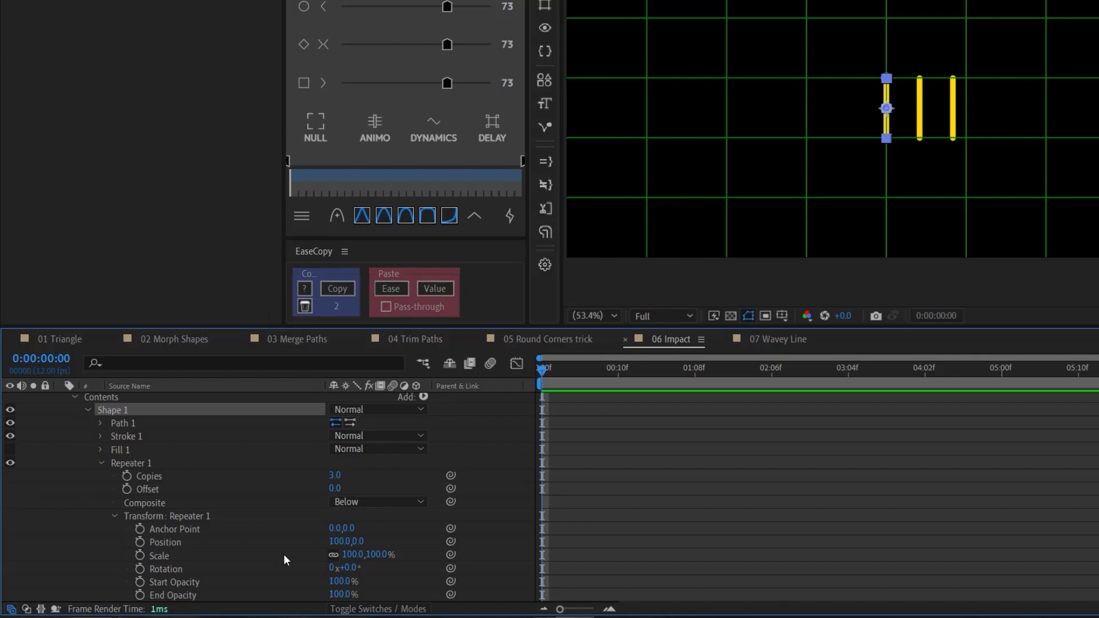
left_click(337, 541)
type("0")
key("Return")
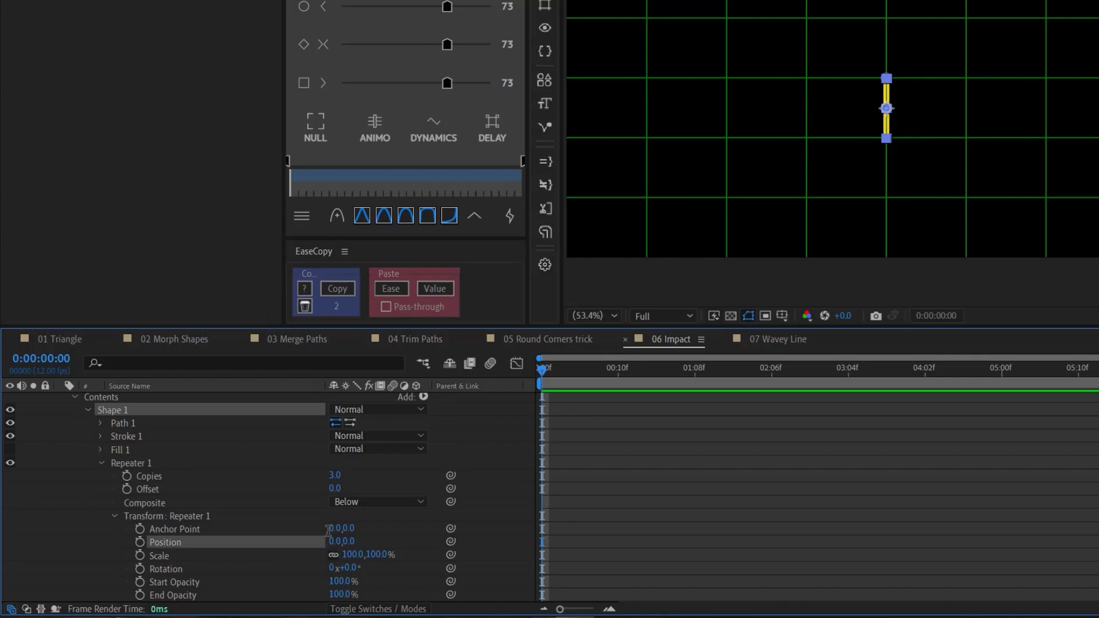
left_click(355, 569)
type("360/6")
key("Return")
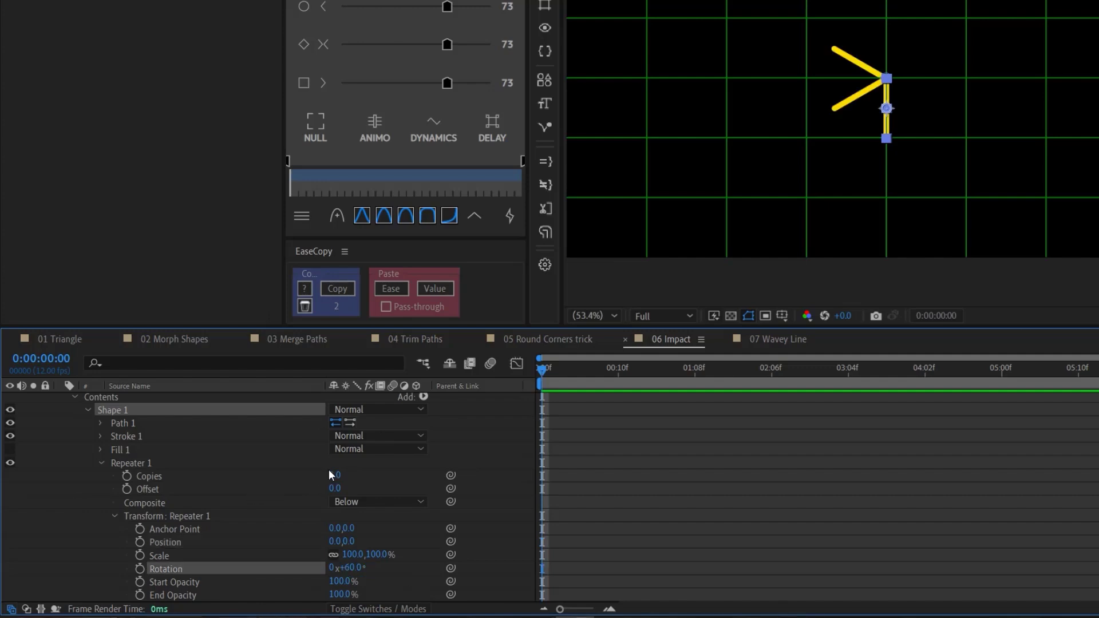
left_click(337, 475)
type("6")
key("Return")
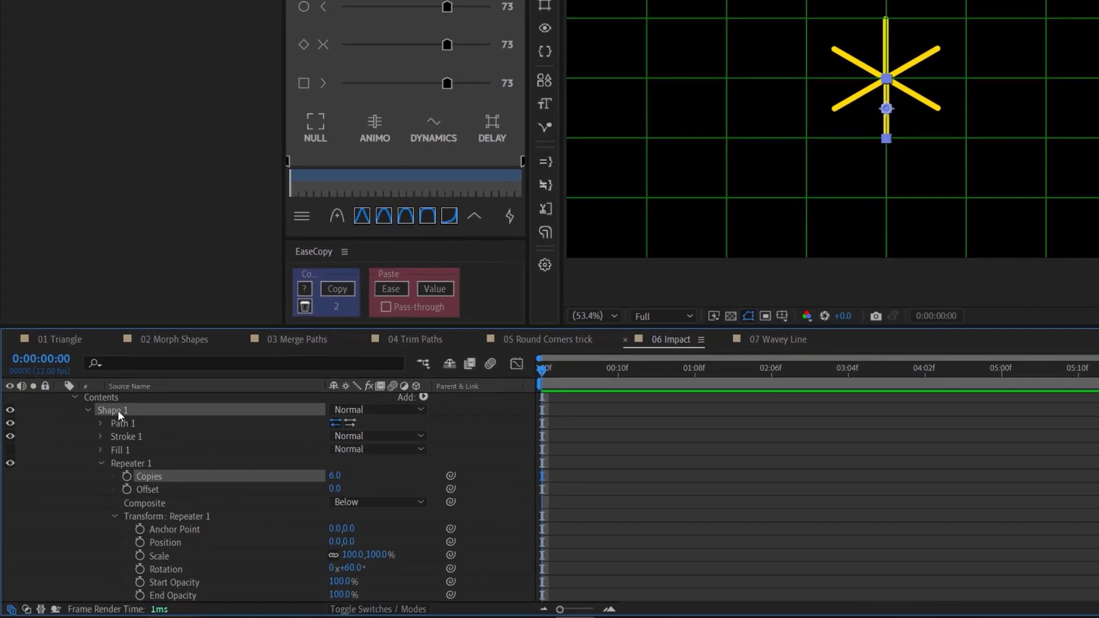
Add Trim Paths to the burst and keyframe End from 0% to 100% at 0:00:01:04
left_click(424, 397)
left_click(387, 314)
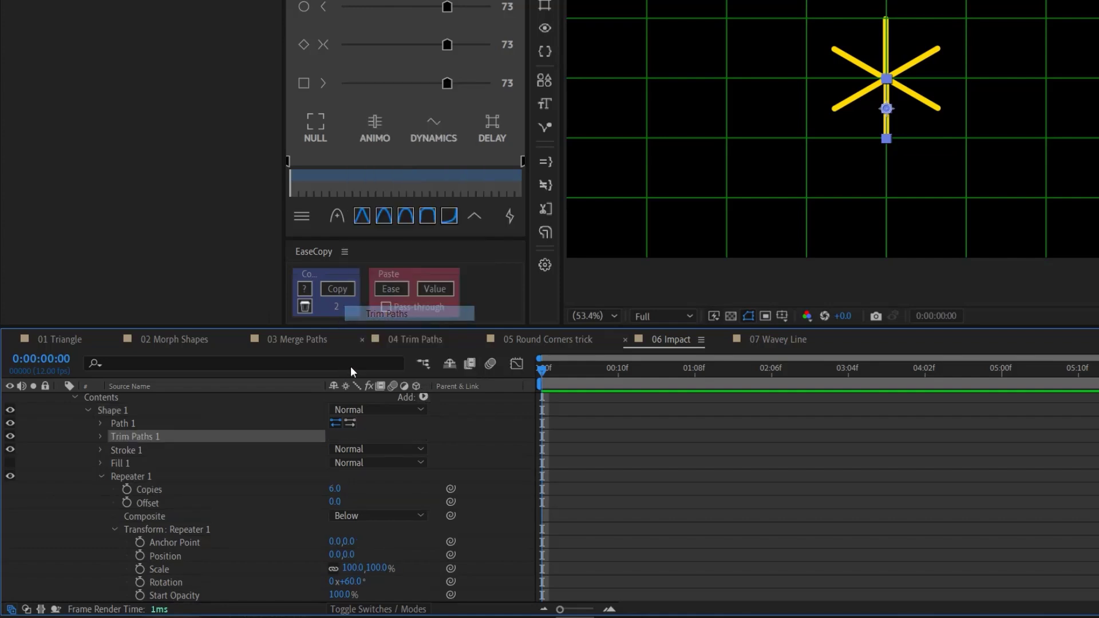
left_click(101, 436)
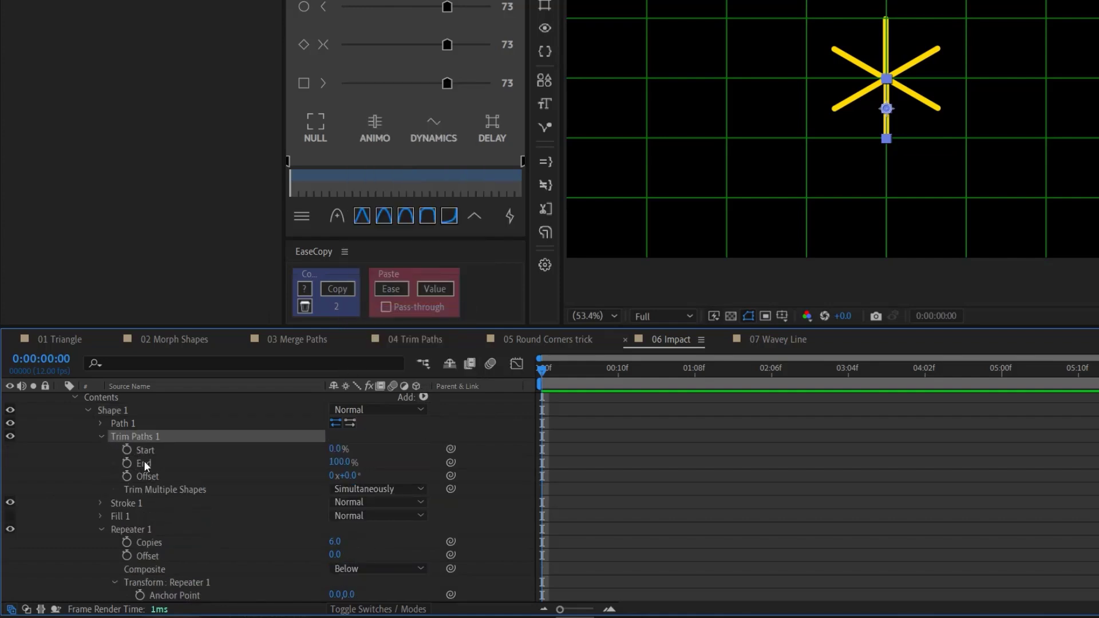
left_click(140, 462)
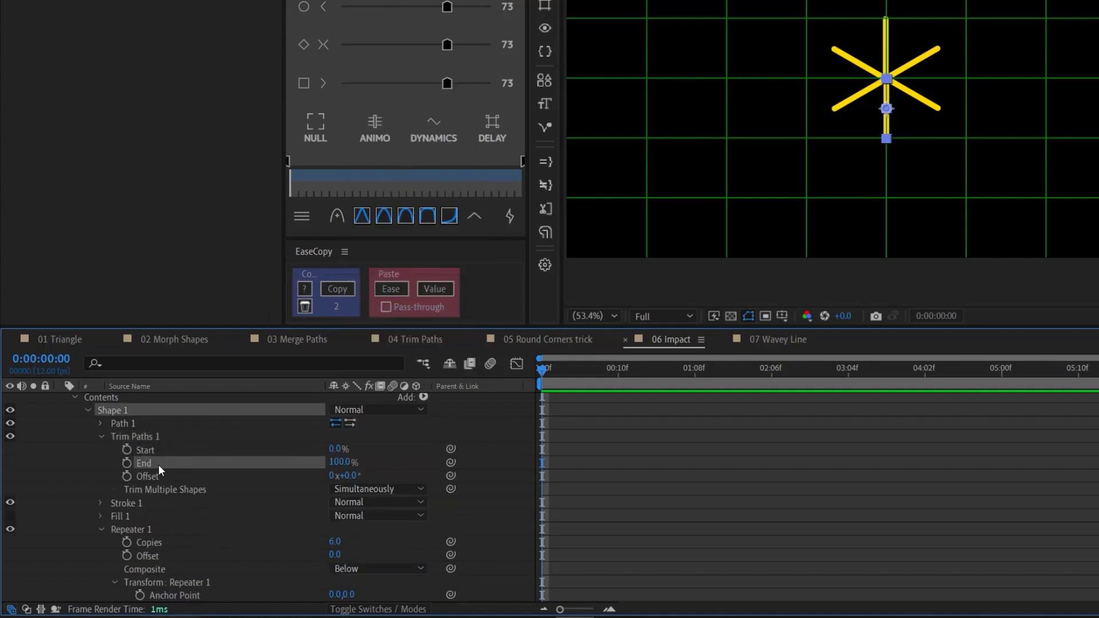
left_click(127, 463)
left_click(338, 462)
type("0")
key("Return")
left_click_drag(581, 372, 664, 380)
left_click(337, 462)
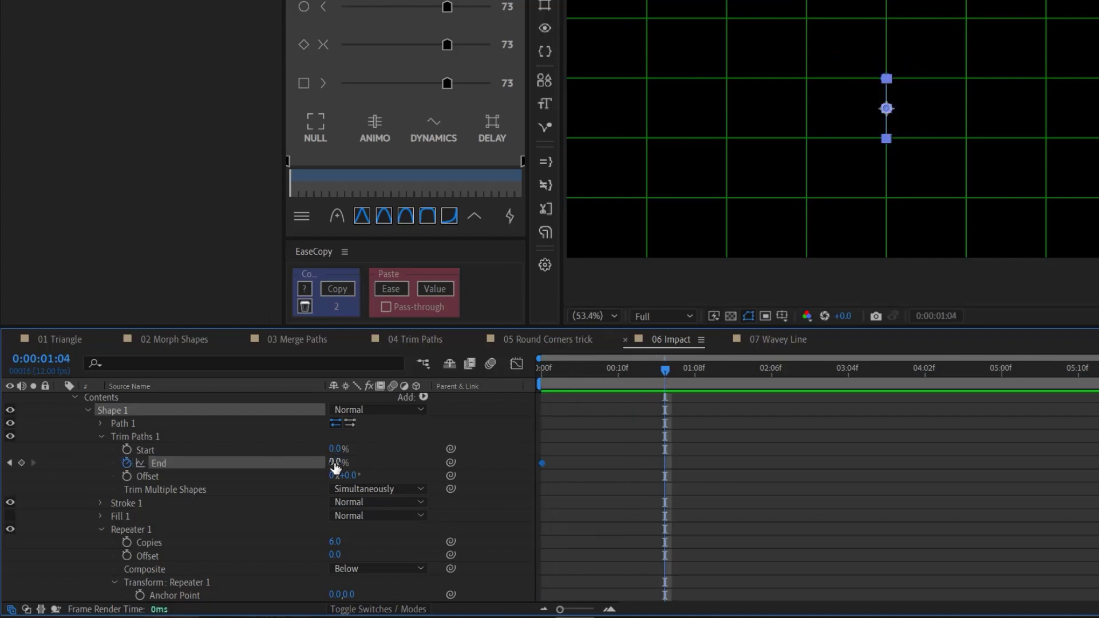
type("100")
key("Return")
Keyframe Start so it reaches 100% at 01:04, then preview the burst
left_click(127, 450)
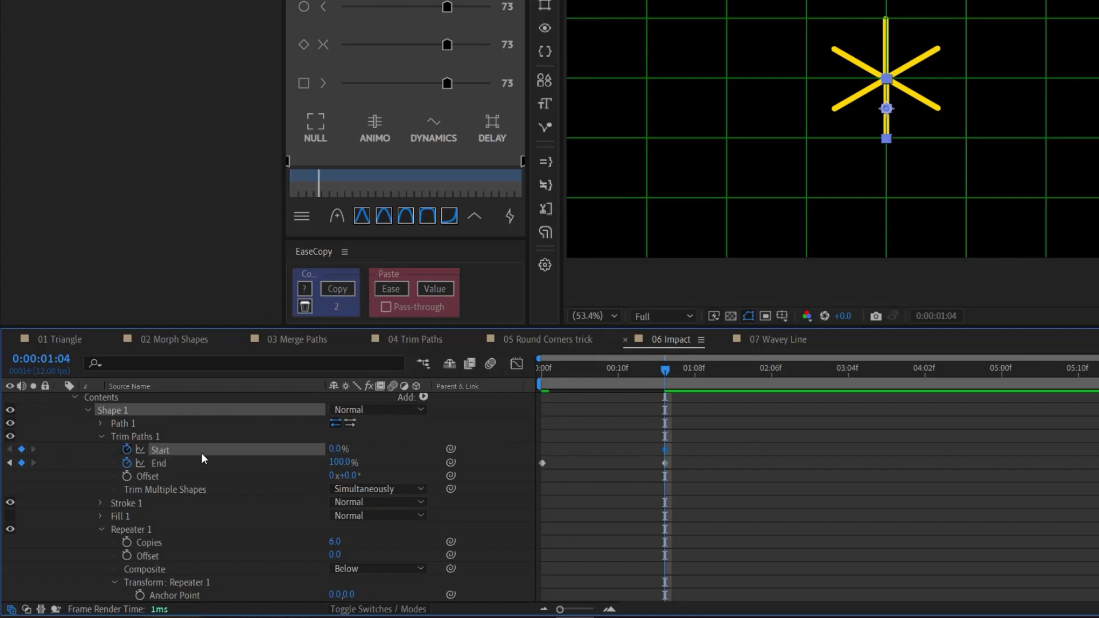
left_click_drag(666, 450, 543, 450)
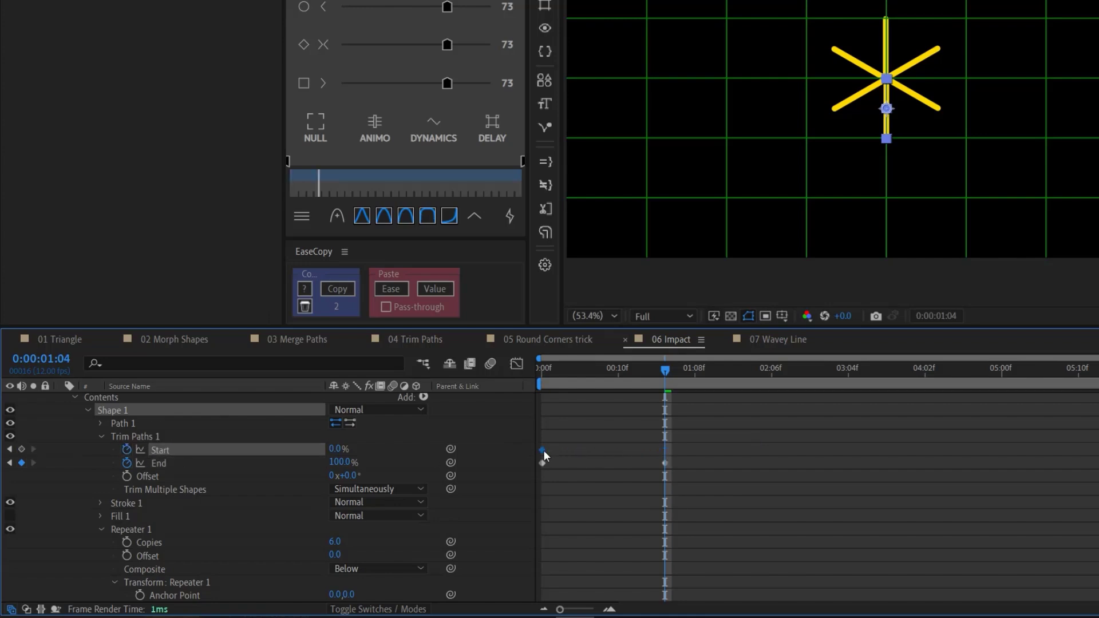
left_click_drag(338, 452, 488, 448)
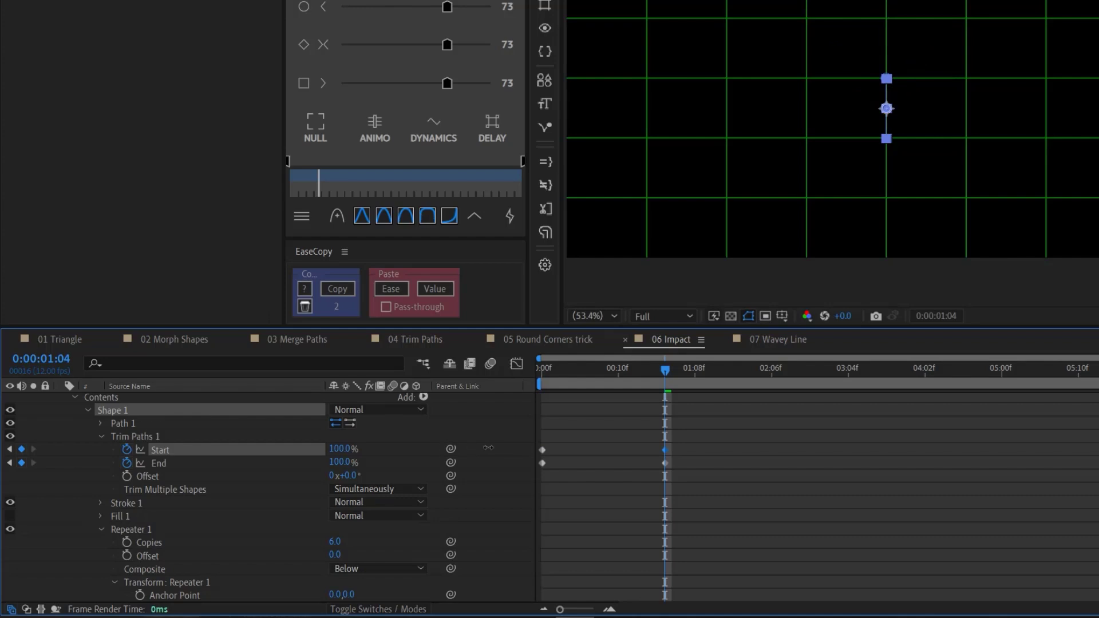
left_click_drag(689, 433, 578, 451)
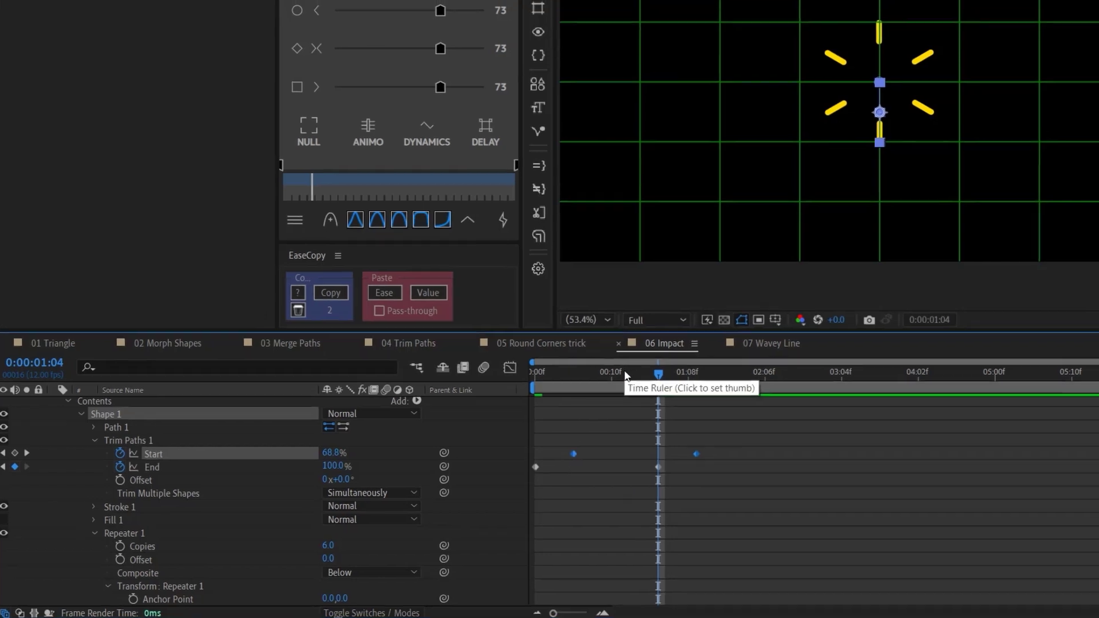
left_click_drag(627, 368, 468, 387)
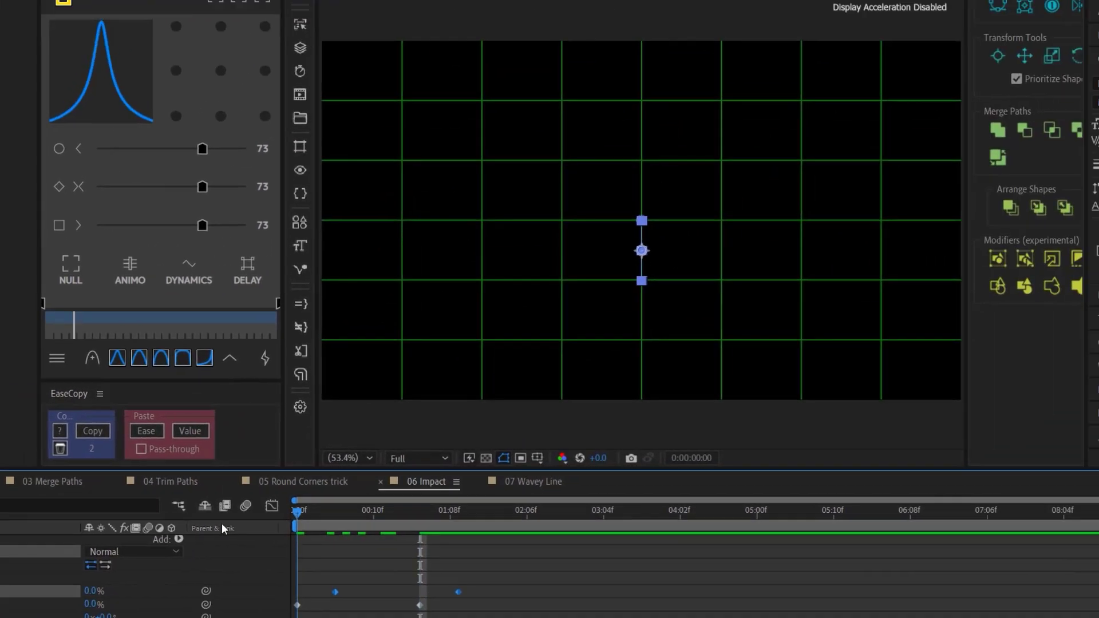
key("space")
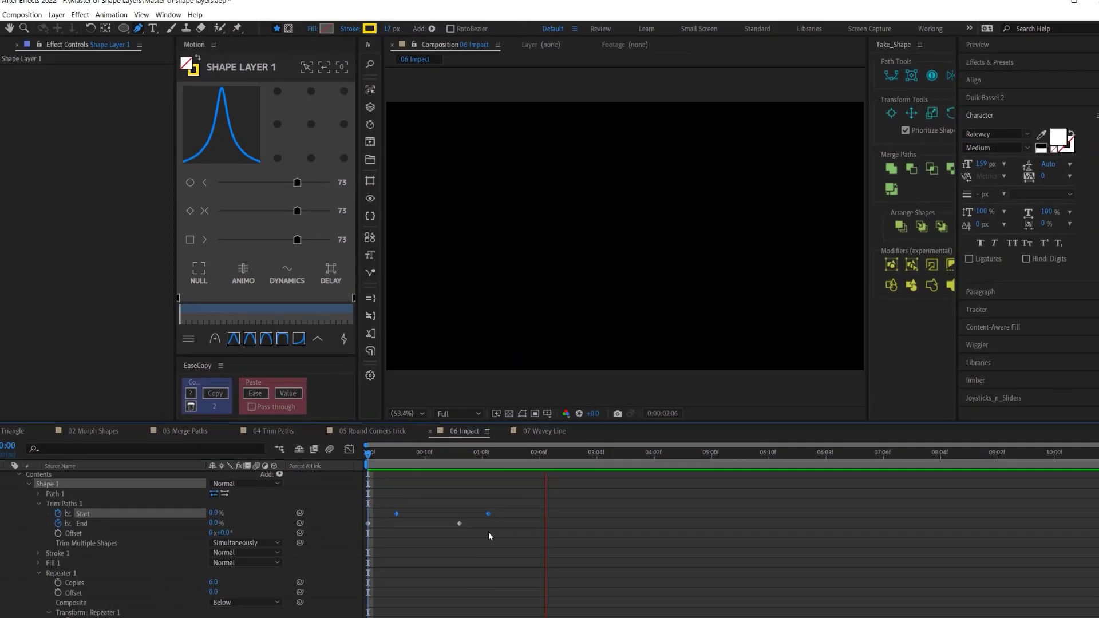
key("space")
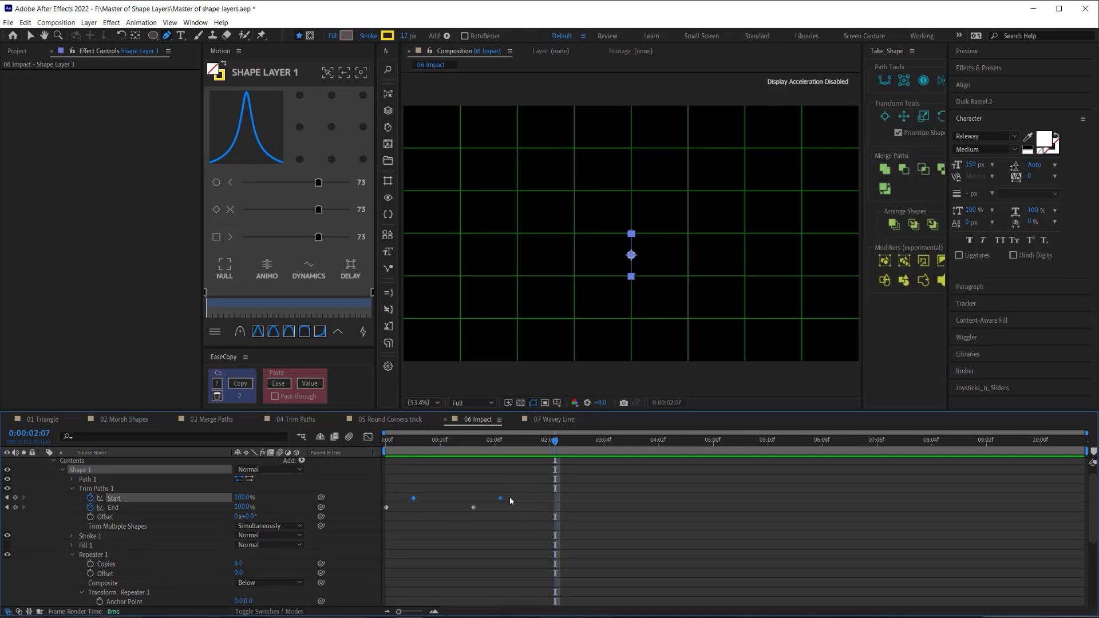
Pull the final Start and End keyframes earlier, ease them, and preview again
left_click_drag(501, 498, 468, 498)
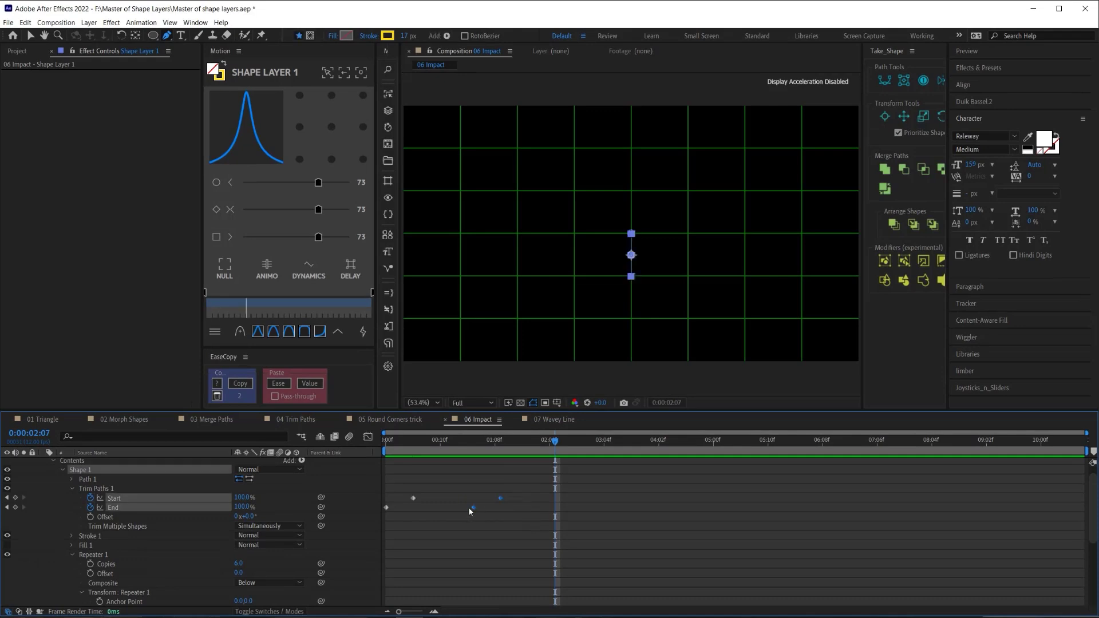
left_click(319, 210)
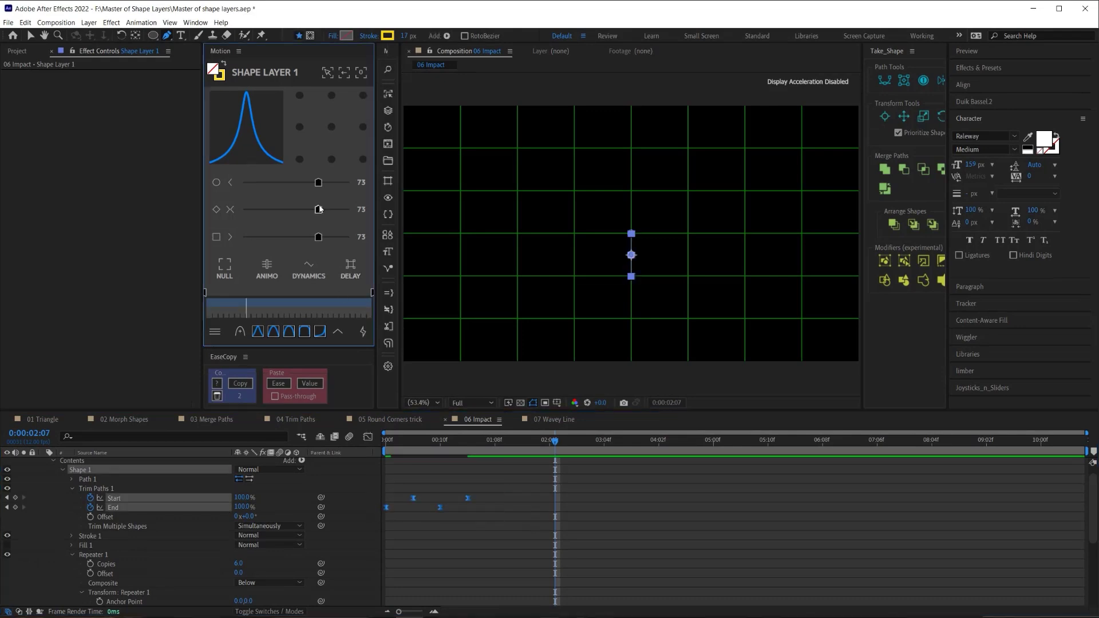
left_click(385, 446)
key("space")
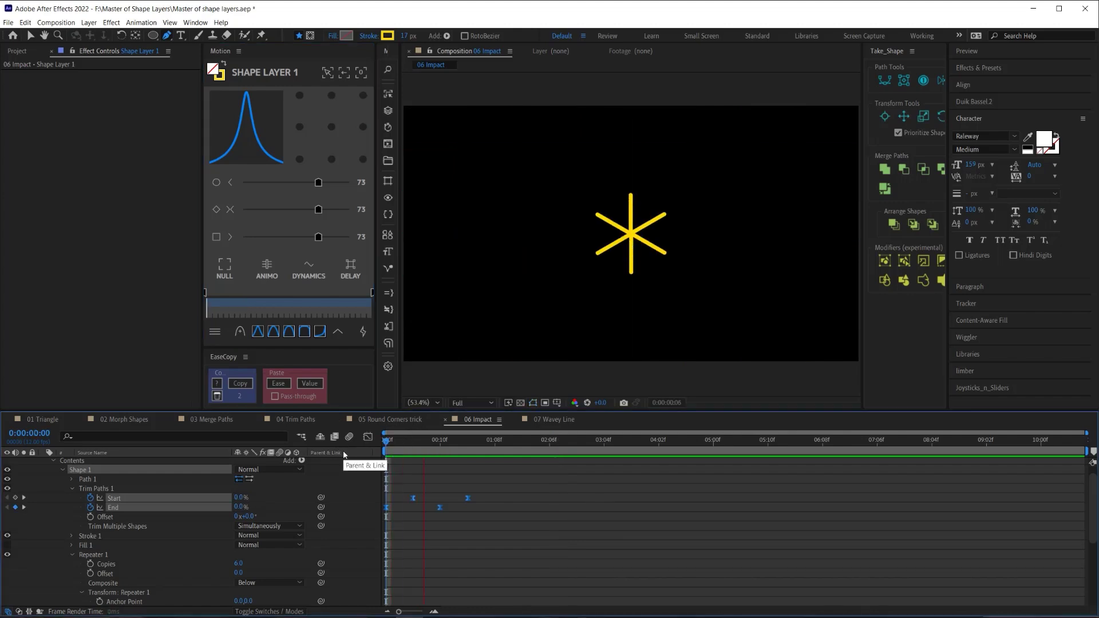
key("space")
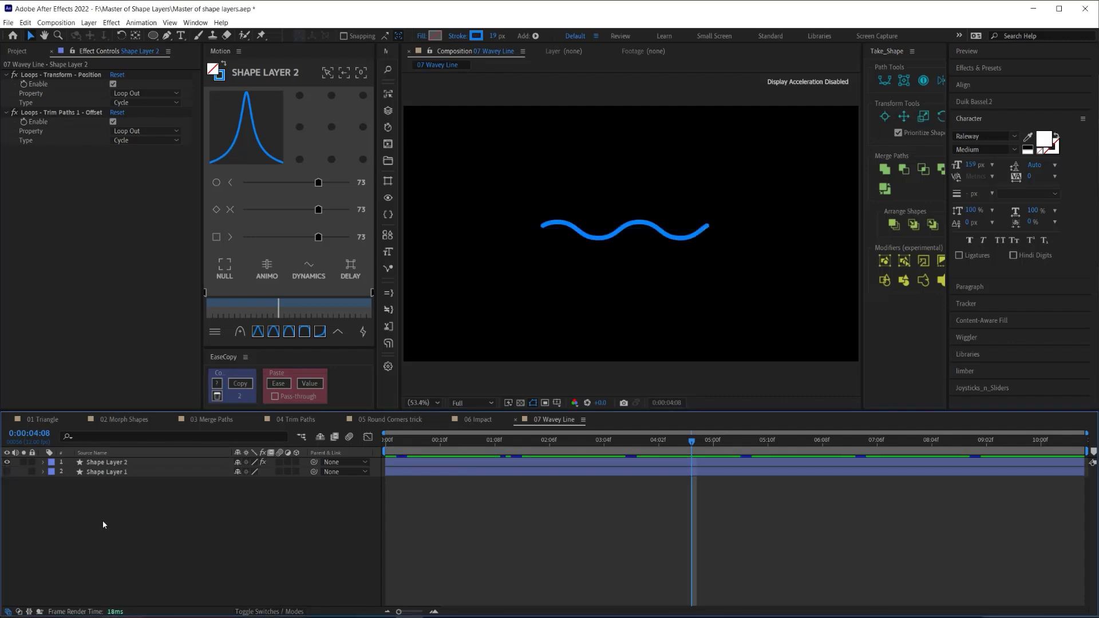
Hide the finished wave layer, then show, select and expand the plain straight line layer
key("space")
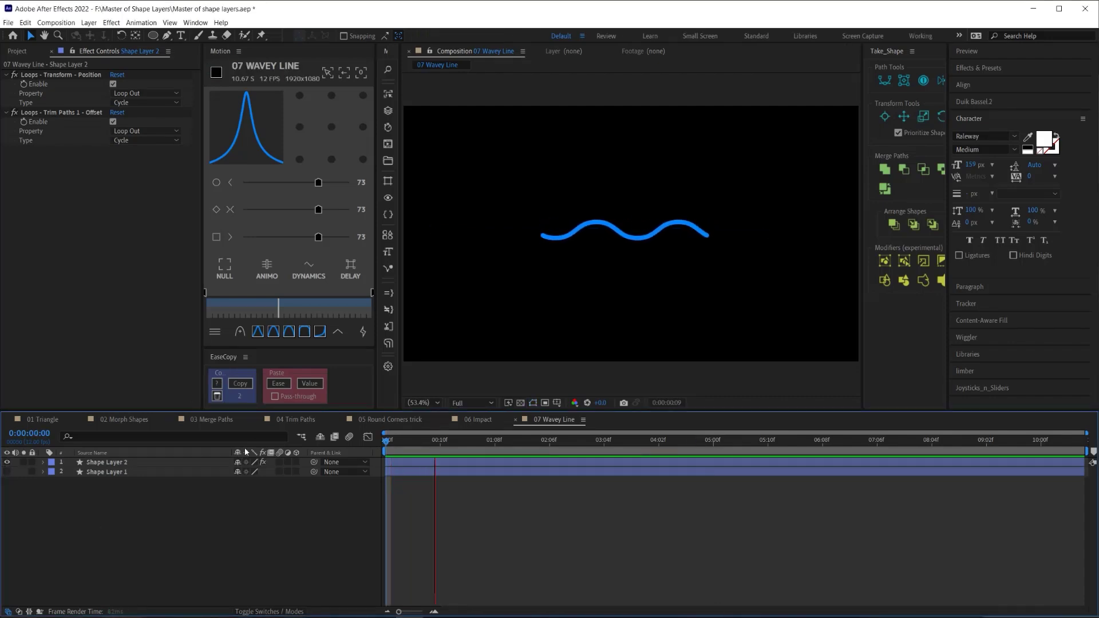
left_click(7, 472)
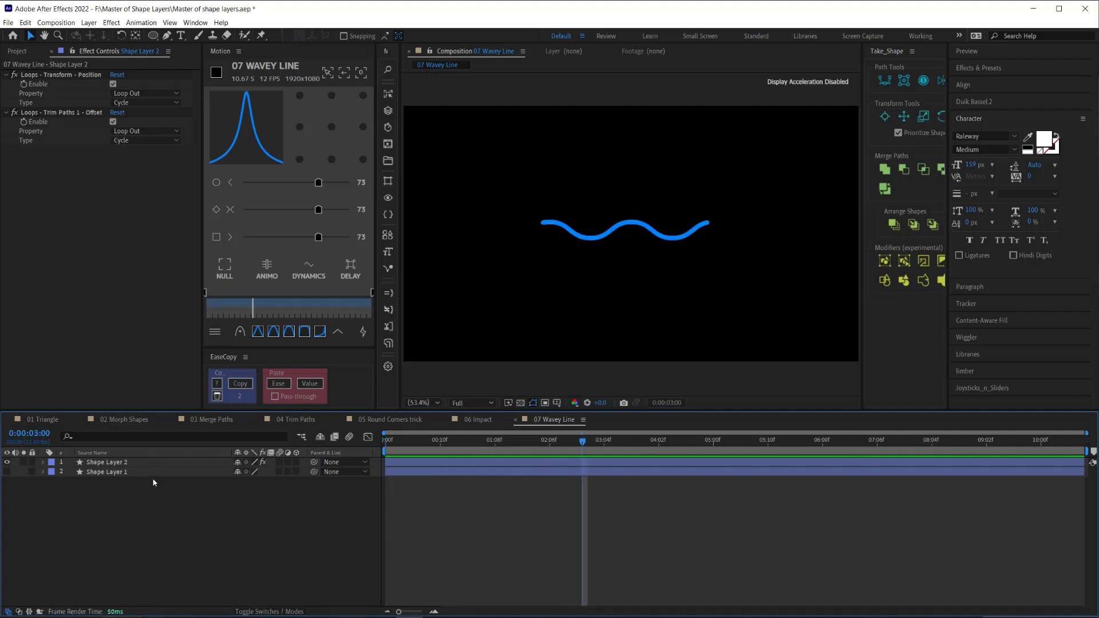
left_click(7, 462)
left_click(7, 472)
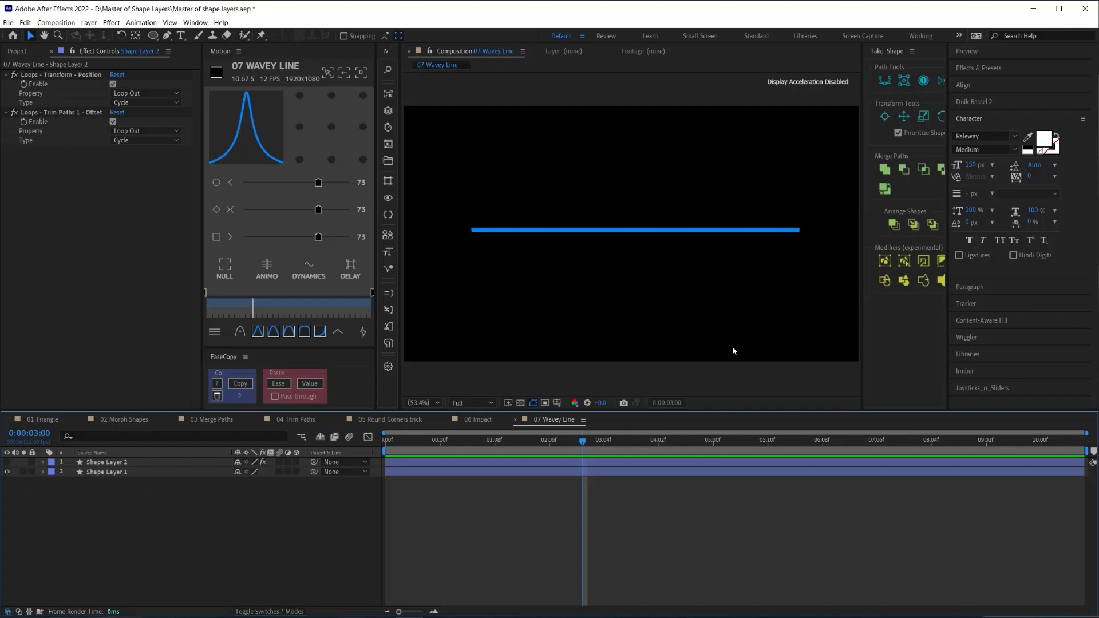
left_click_drag(417, 442, 294, 458)
left_click(83, 472)
left_click(43, 471)
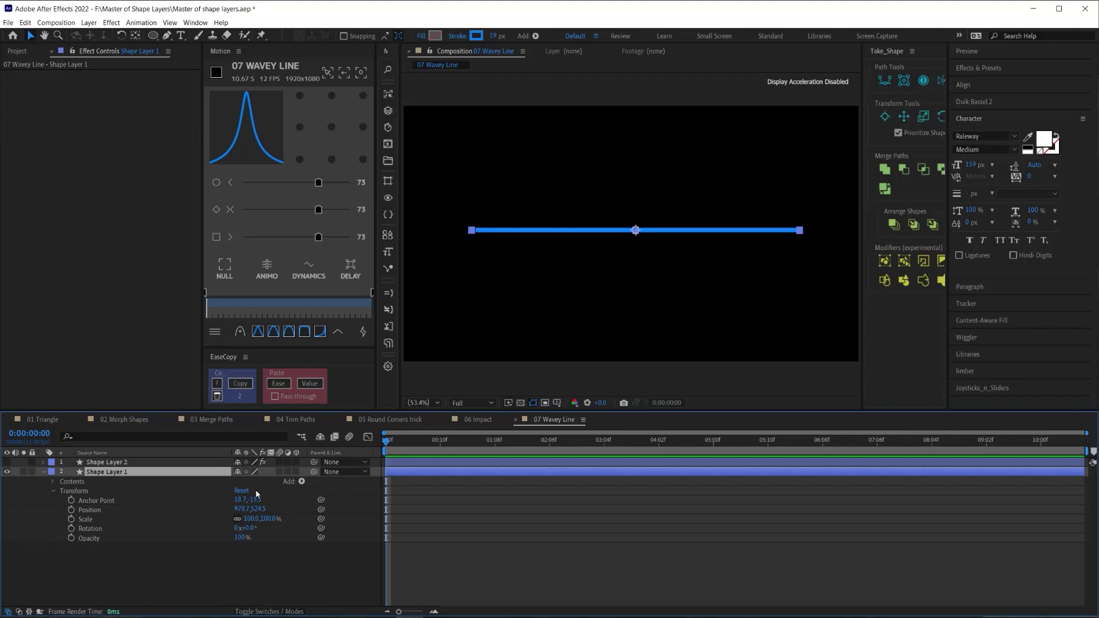
Add Zig Zag 1 to the line with Smooth points and Size 47
left_click(302, 481)
left_click(273, 460)
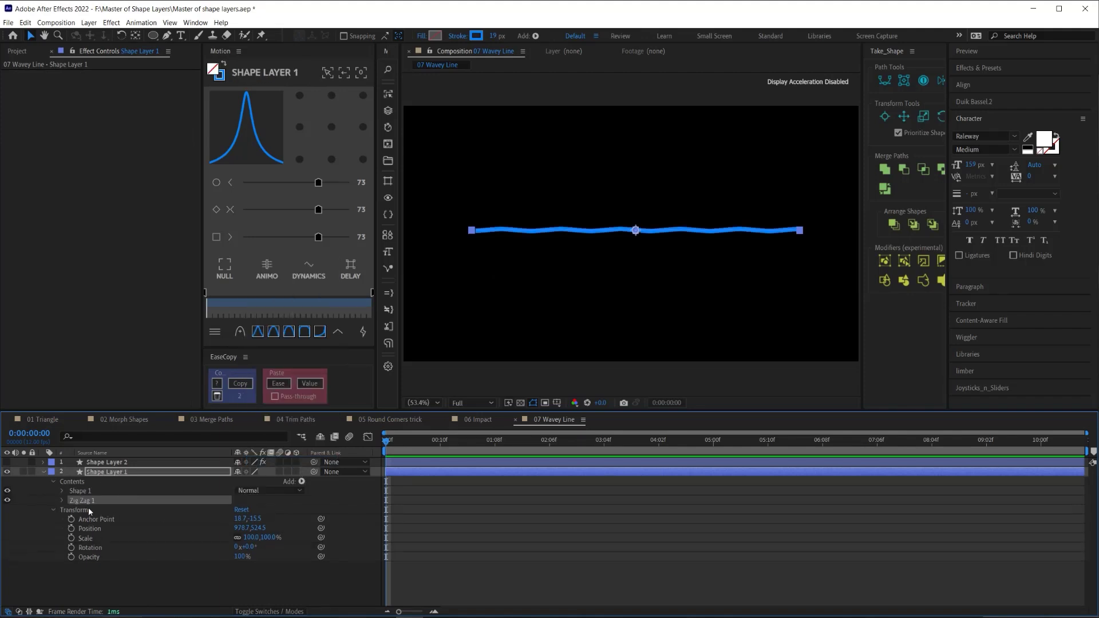
left_click(62, 500)
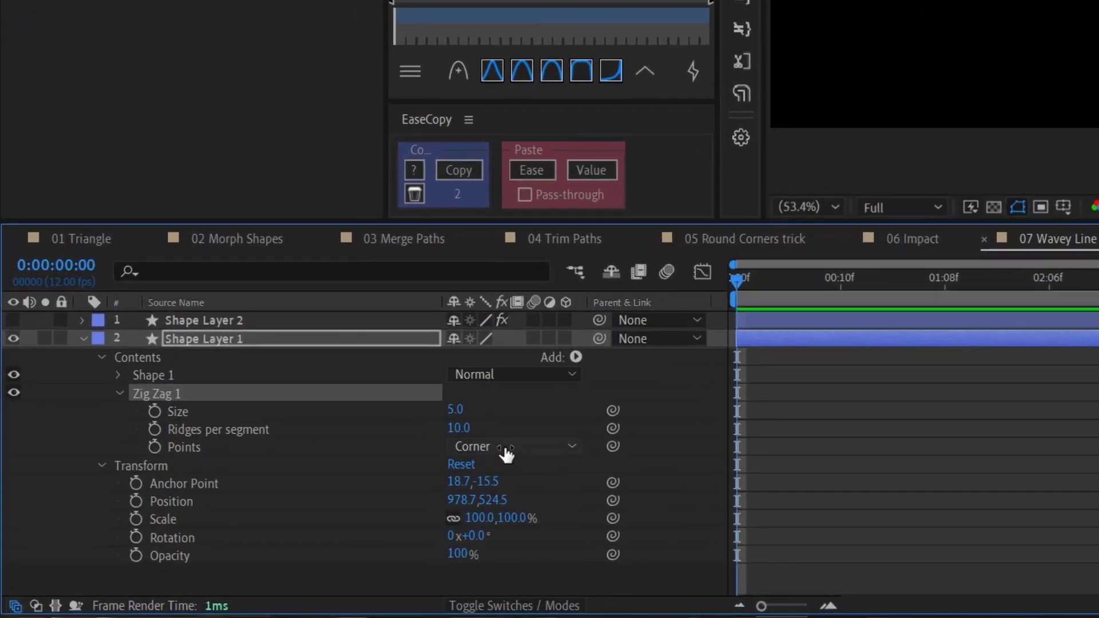
left_click(468, 454)
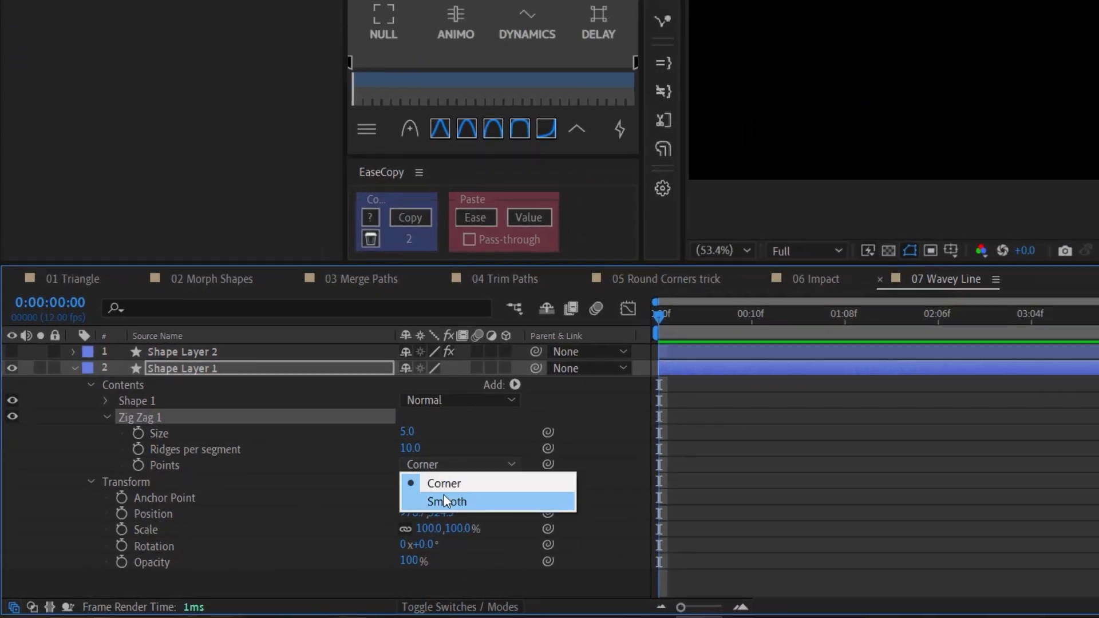
left_click(498, 488)
mouse_move(256, 501)
left_mouse_down()
mouse_move(276, 500)
mouse_move(260, 509)
left_mouse_up()
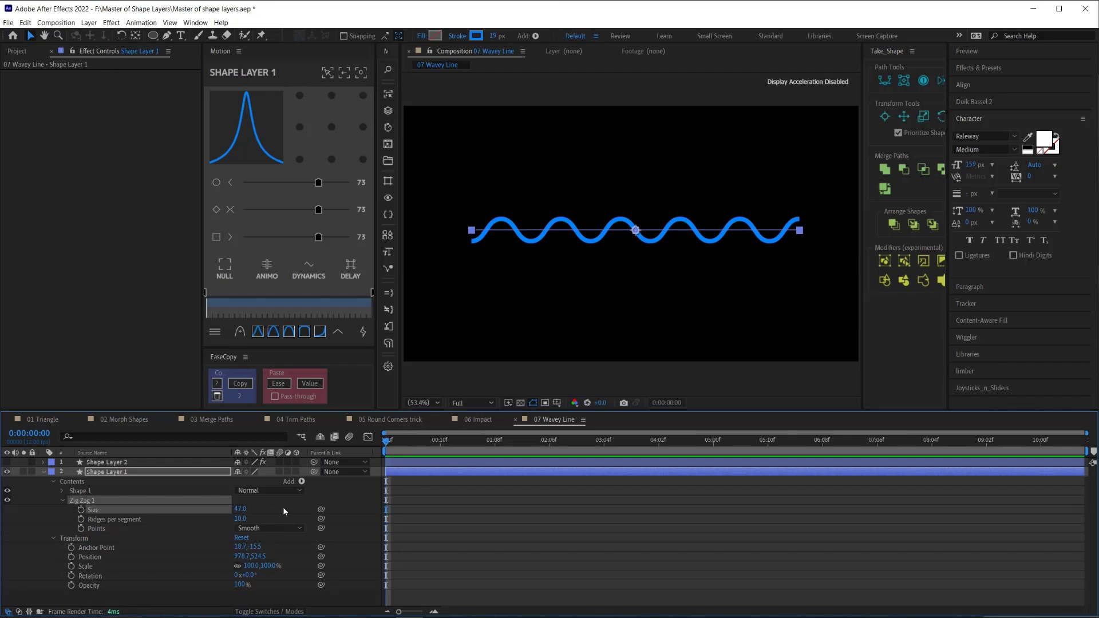
left_click(302, 482)
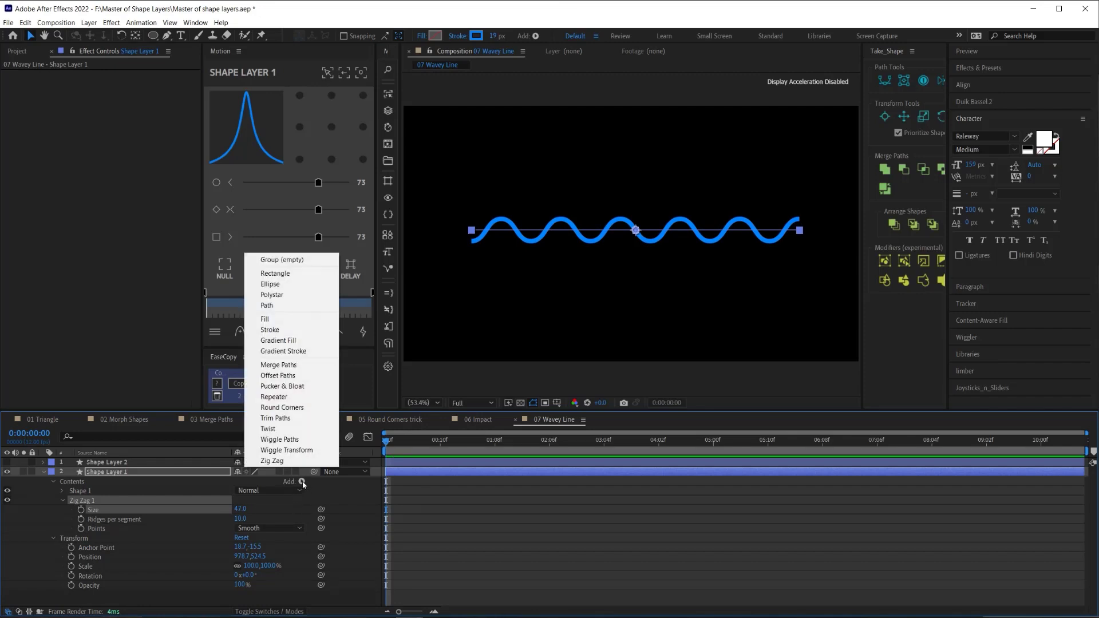
Add Trim Paths to the wavy line and set its End to 50%
left_click(276, 418)
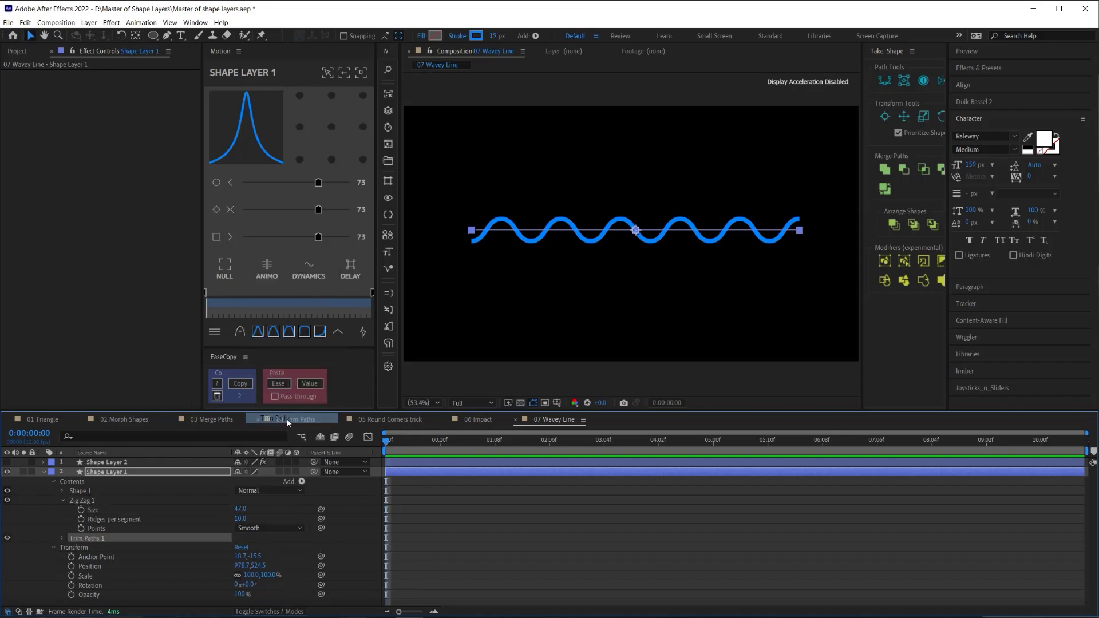
left_click(62, 539)
left_click(240, 556)
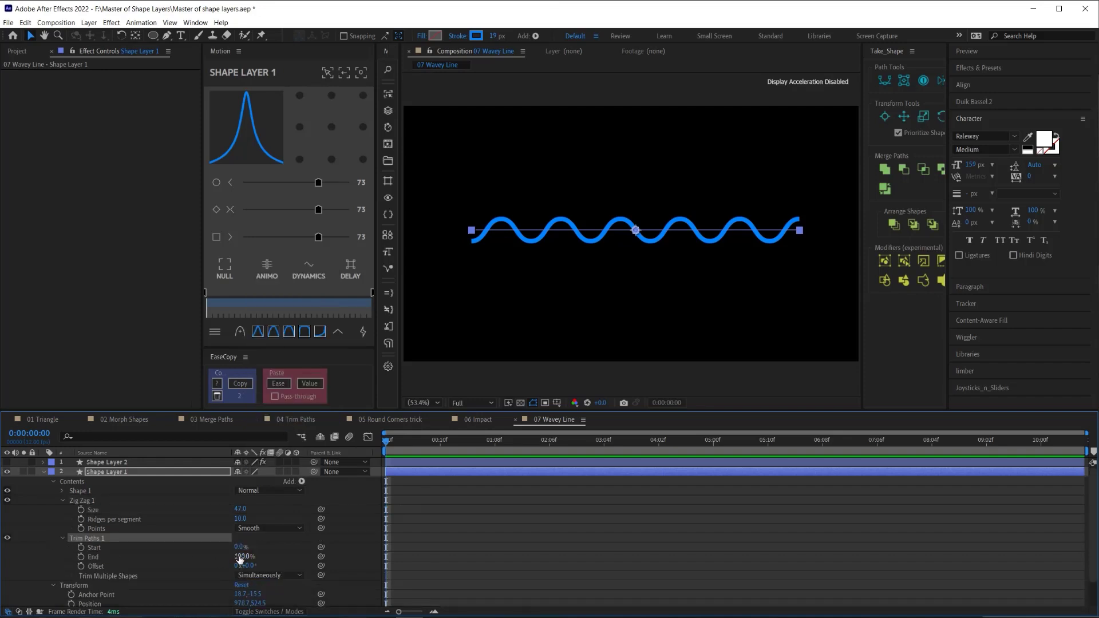
type("50")
key("Return")
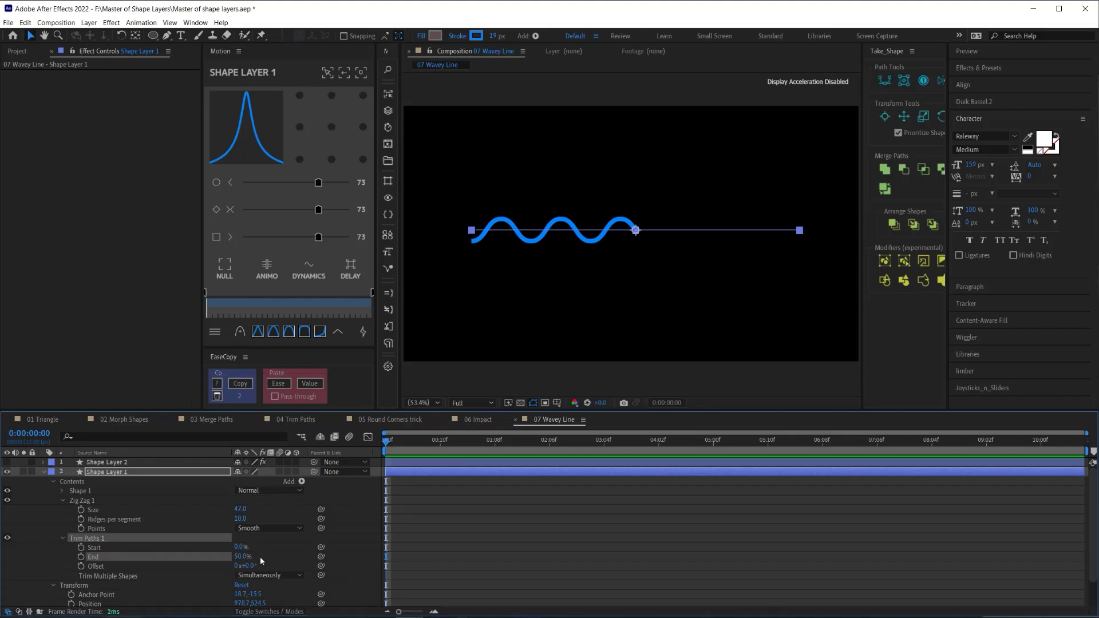
Keyframe the trim Offset from 0° to 180° at 1:08 and scrub to check the movement
left_click(81, 566)
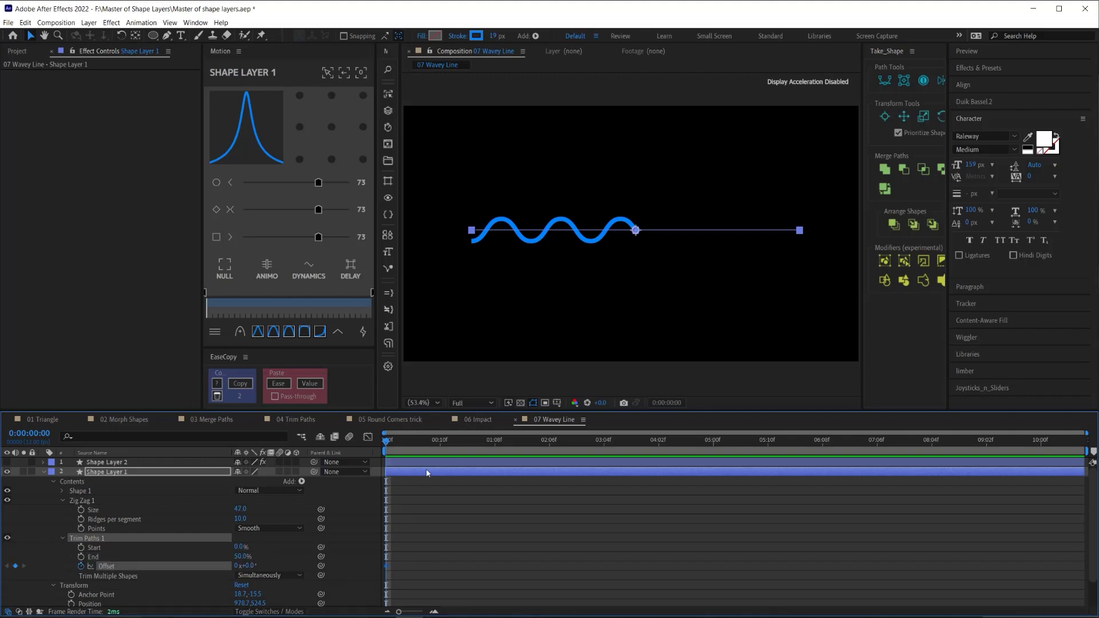
left_click_drag(440, 449, 495, 450)
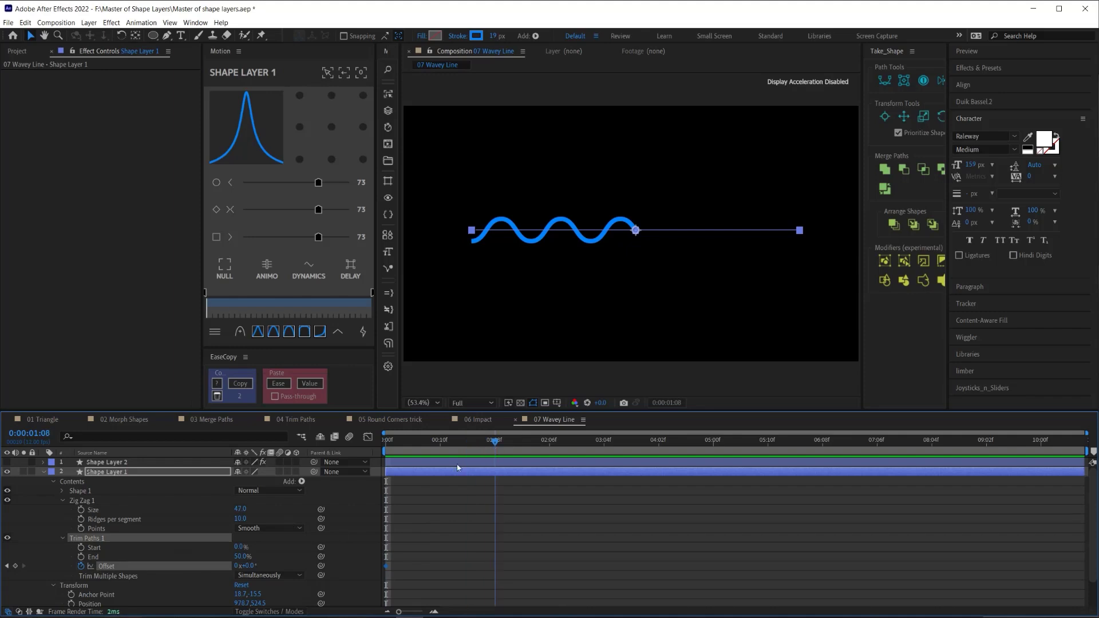
left_click(252, 566)
type("180")
key("Return")
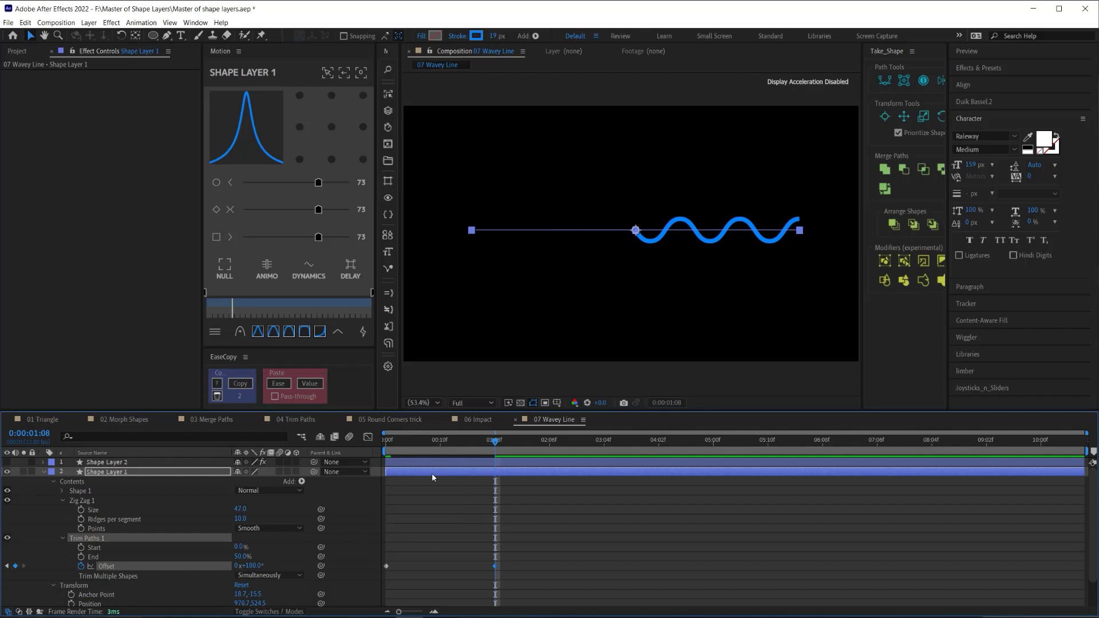
left_click_drag(446, 437, 387, 439)
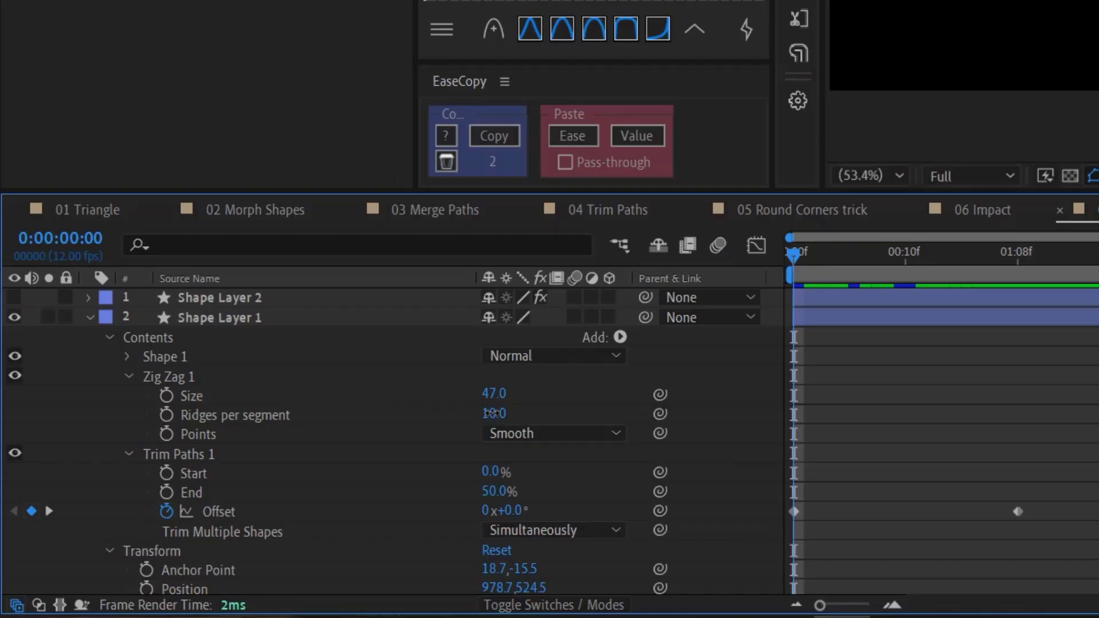
left_click(495, 413)
Enter 7 as Zig Zag 1's Ridges per segment value
type("7")
key("Return")
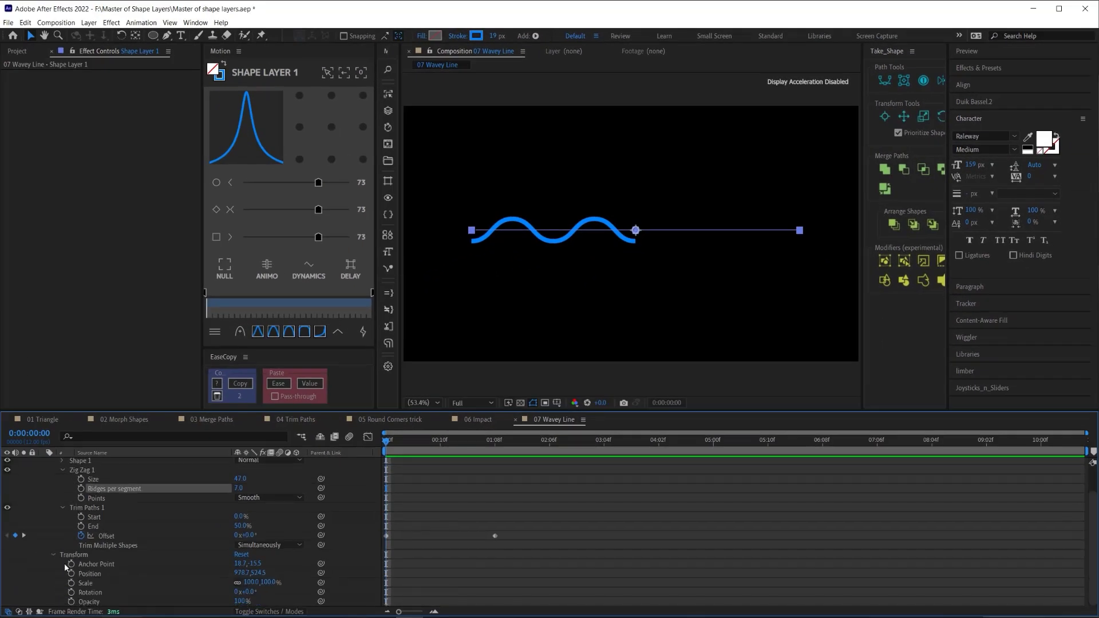
Collapse Trim Paths, expand Shape 1's Transform group and select its Position property
left_click(63, 508)
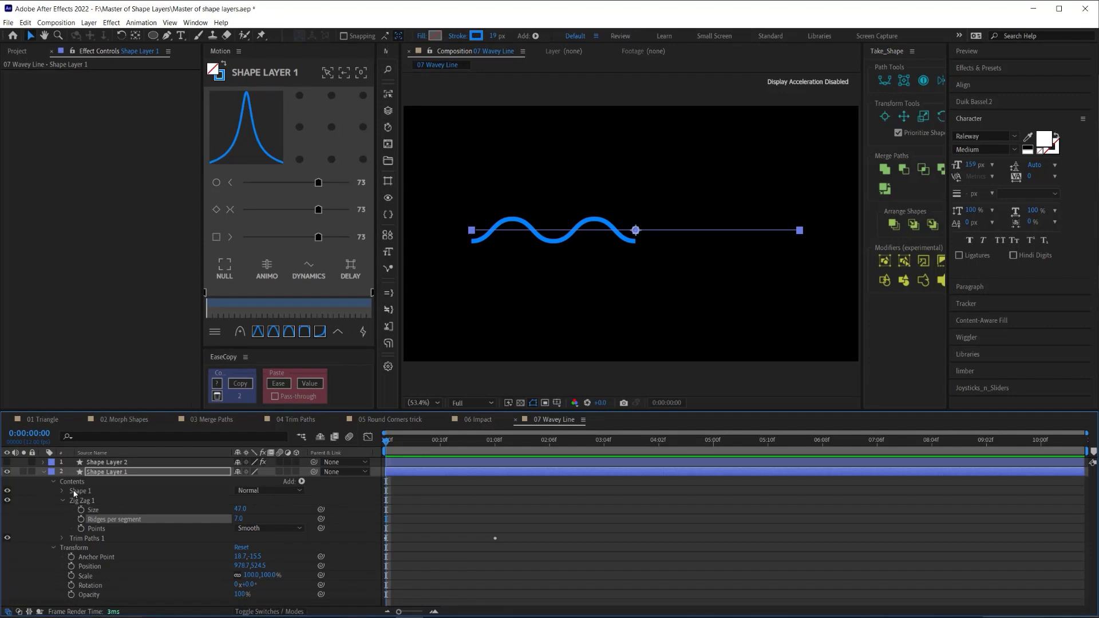
left_click(73, 491)
left_click(62, 490)
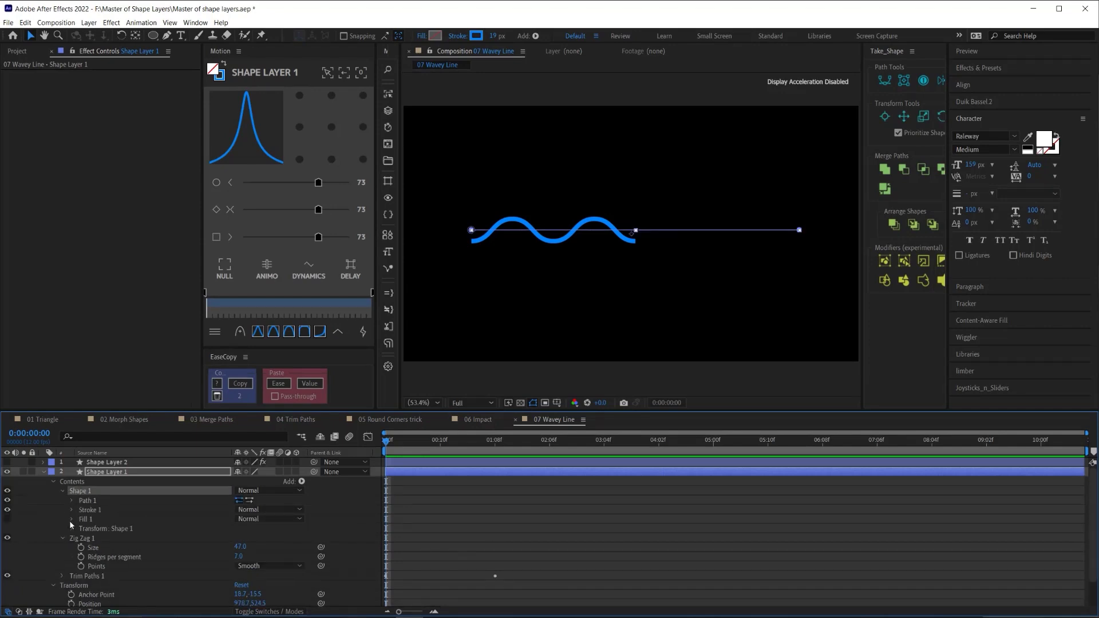
left_click(100, 530)
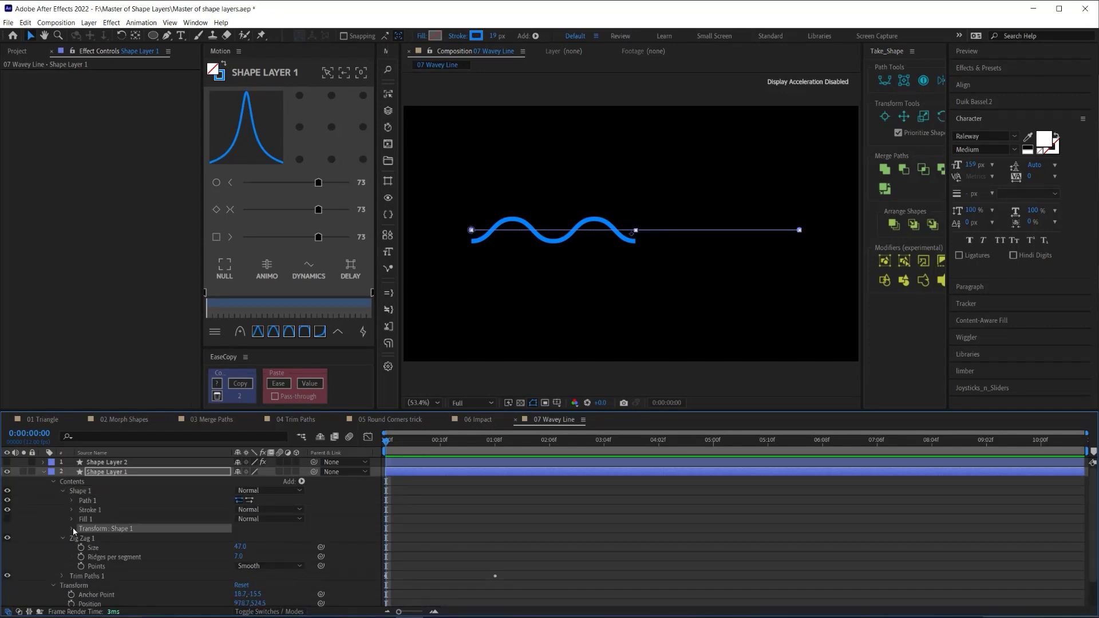
left_click(72, 529)
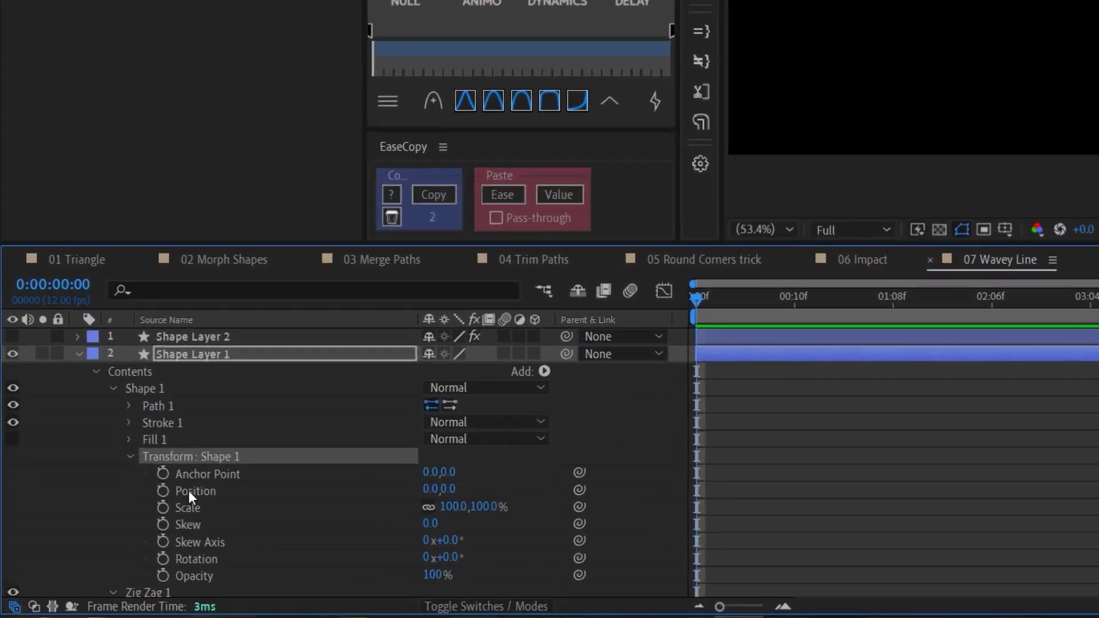
left_click(105, 548)
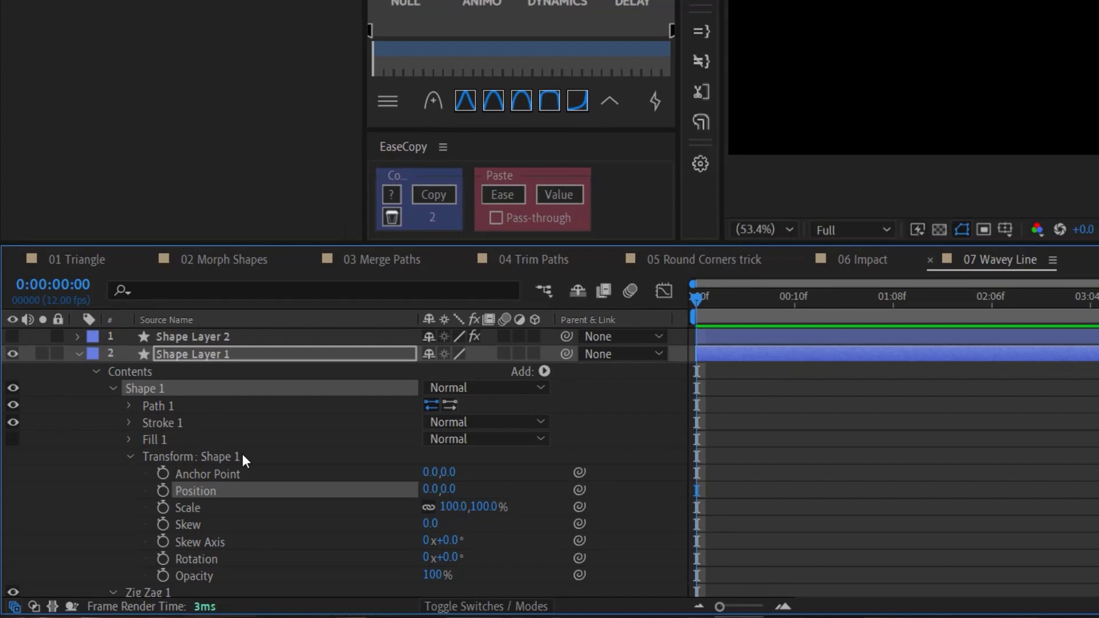
left_click(128, 457)
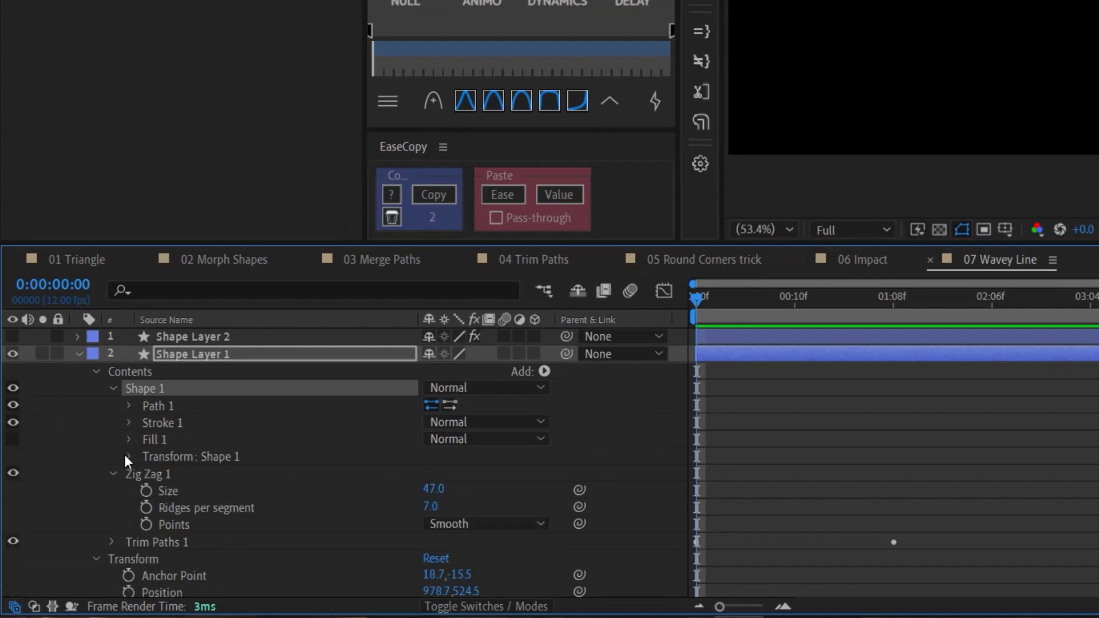
scroll(129, 573, "down", 3)
left_click(163, 541)
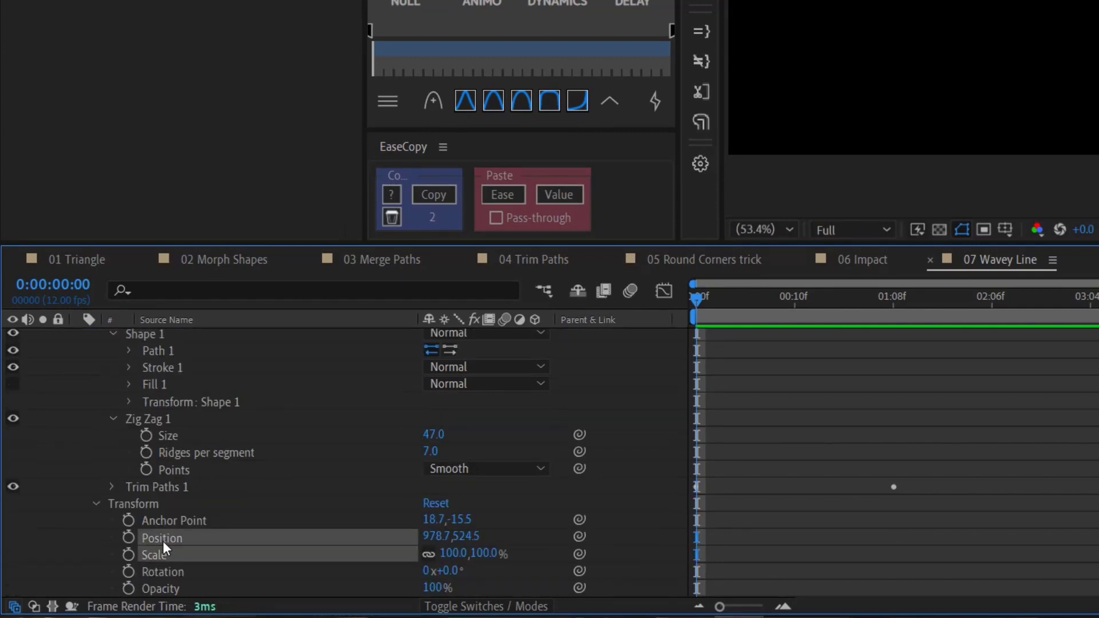
scroll(163, 537, "up", 3)
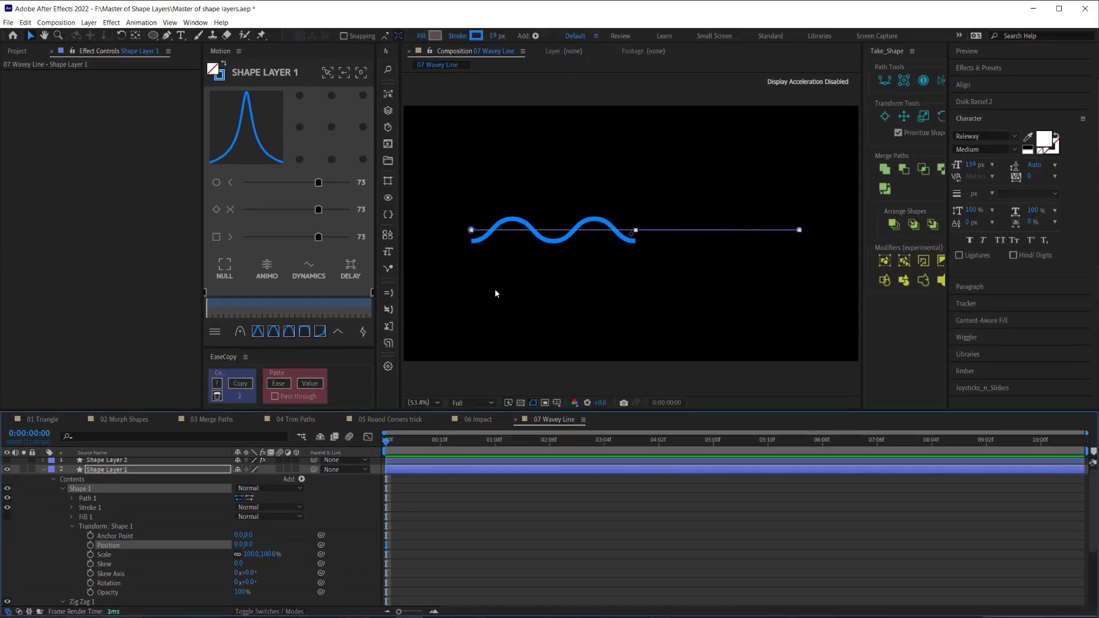
left_click(389, 181)
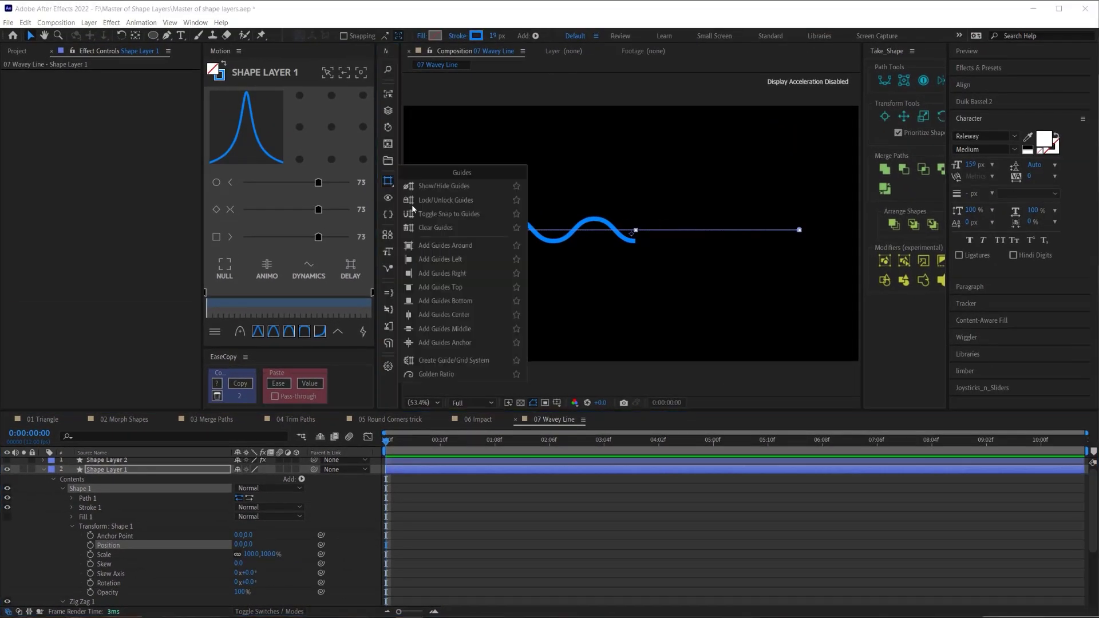
Add vertical guides at the wave's left and right edges using the Guides script
left_click(421, 260)
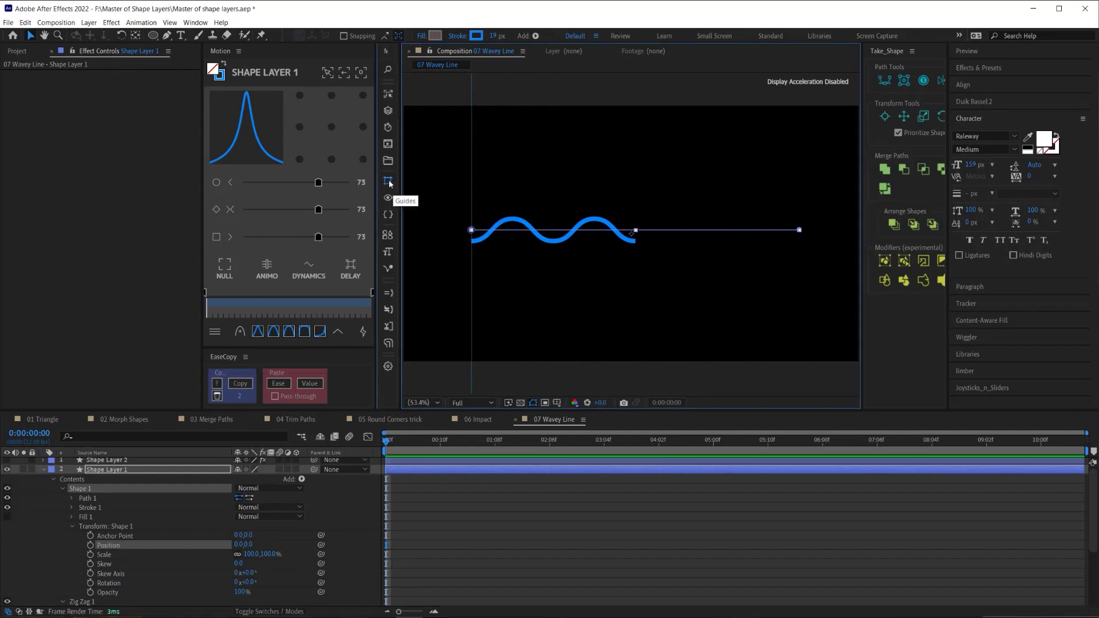
left_click(388, 182)
left_click(429, 273)
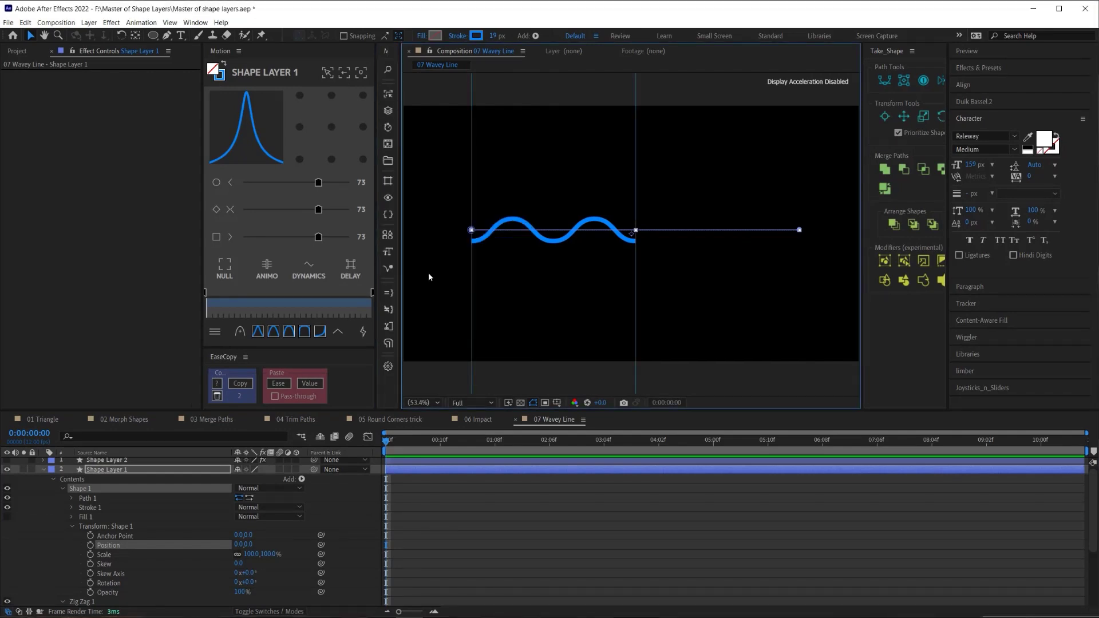
Show rulers around the composition and set a starting keyframe on Shape 1's Position
left_click(557, 403)
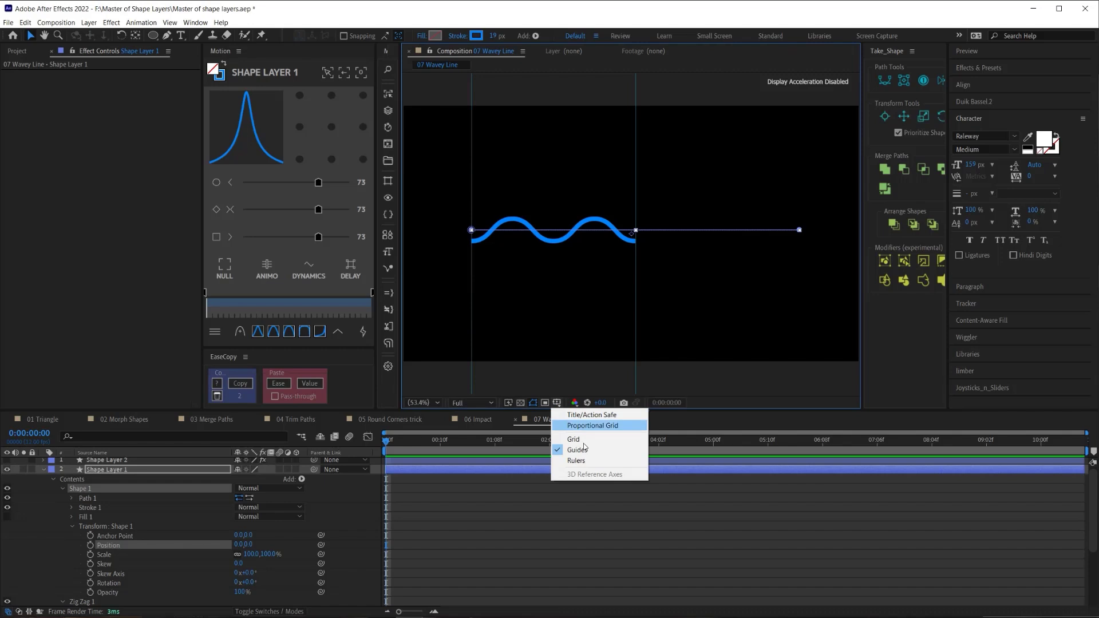
left_click(582, 463)
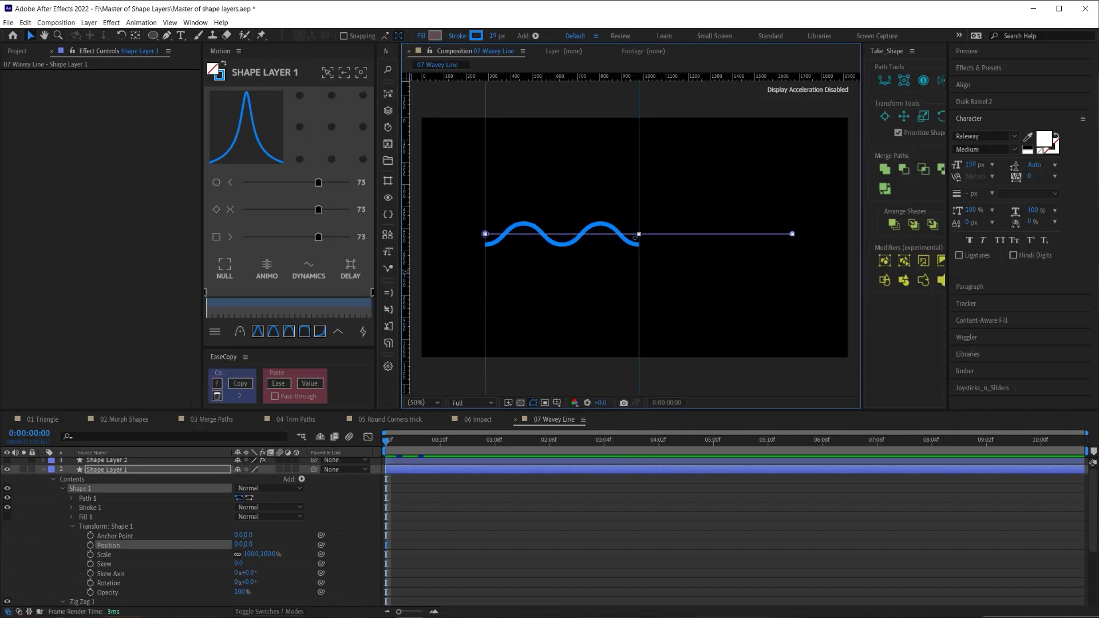
left_click_drag(413, 276, 414, 323)
left_click(90, 545)
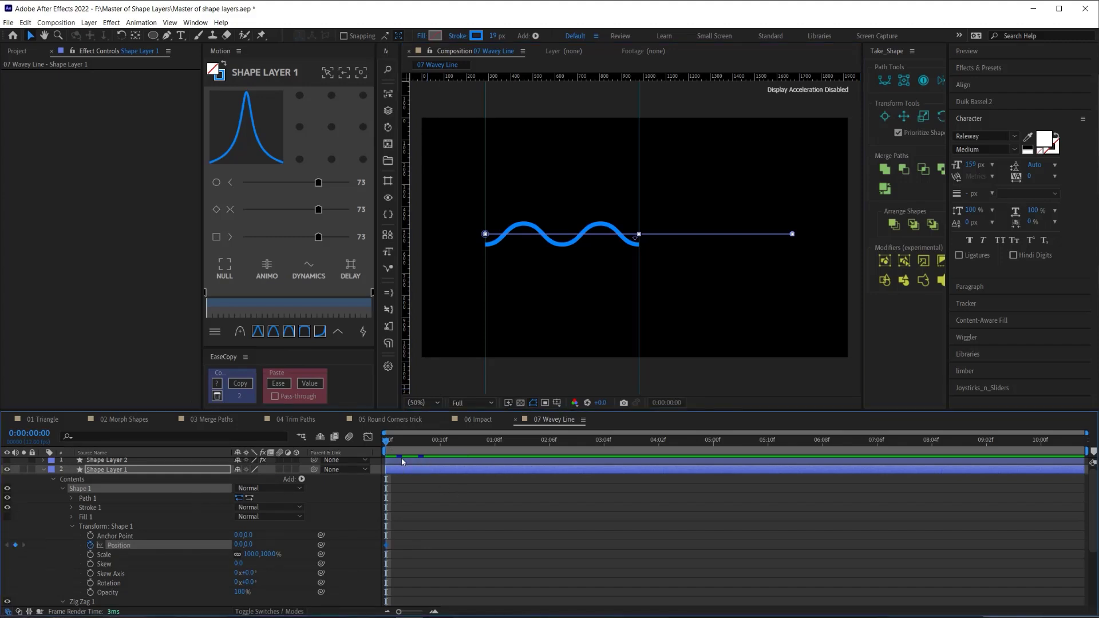
At 0:00:01:08, drag Shape 1's Position X to -493 to key the leftward slide
left_click_drag(405, 451, 489, 451)
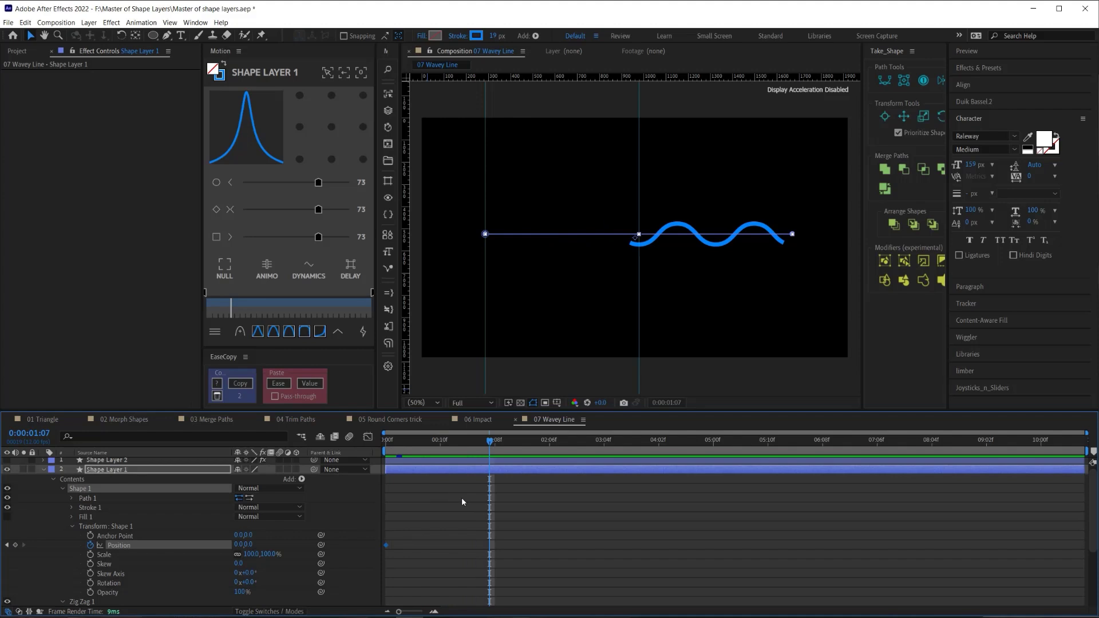
scroll(478, 480, "down", 3)
key("Page_Down")
key("Page_Down")
scroll(478, 480, "up", 3)
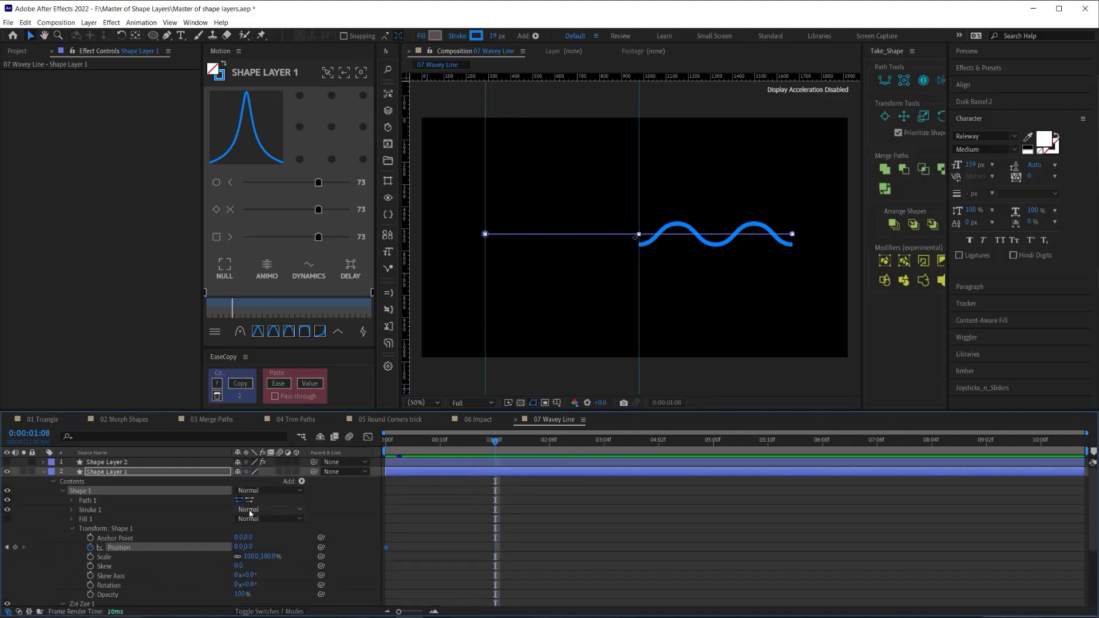
left_click_drag(243, 547, 23, 547)
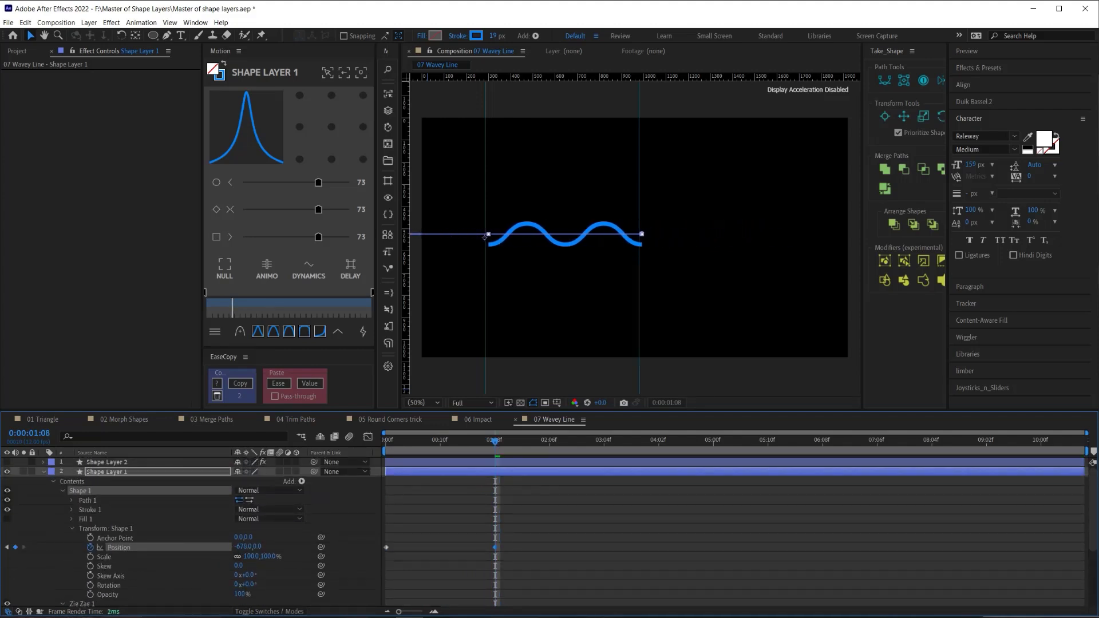
Return to the start and preview the sliding wave
left_click_drag(449, 445, 376, 449)
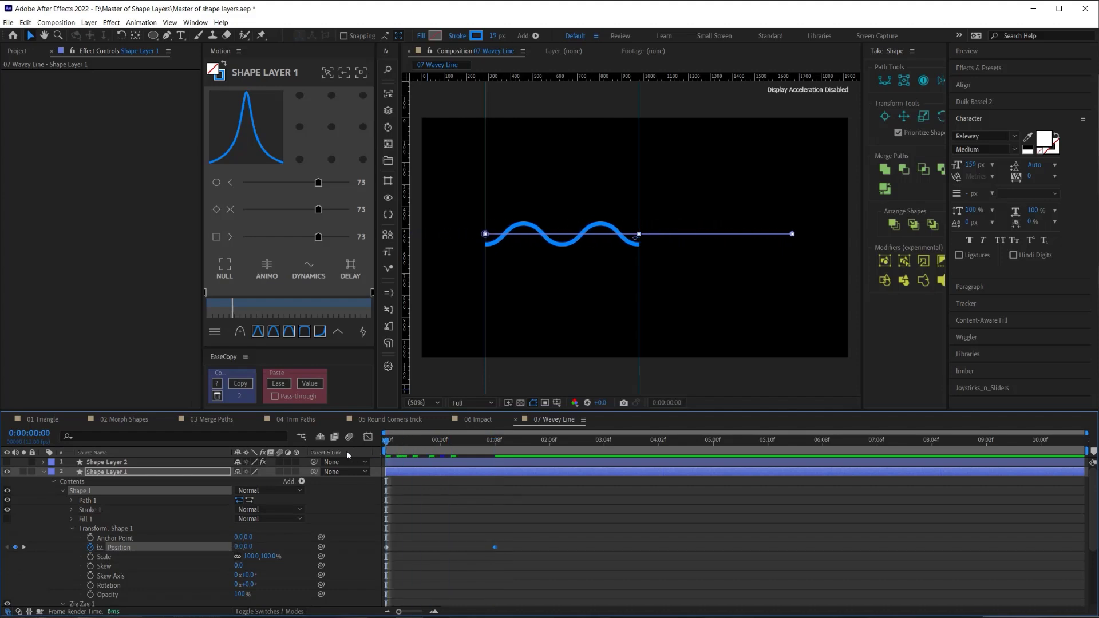
key("space")
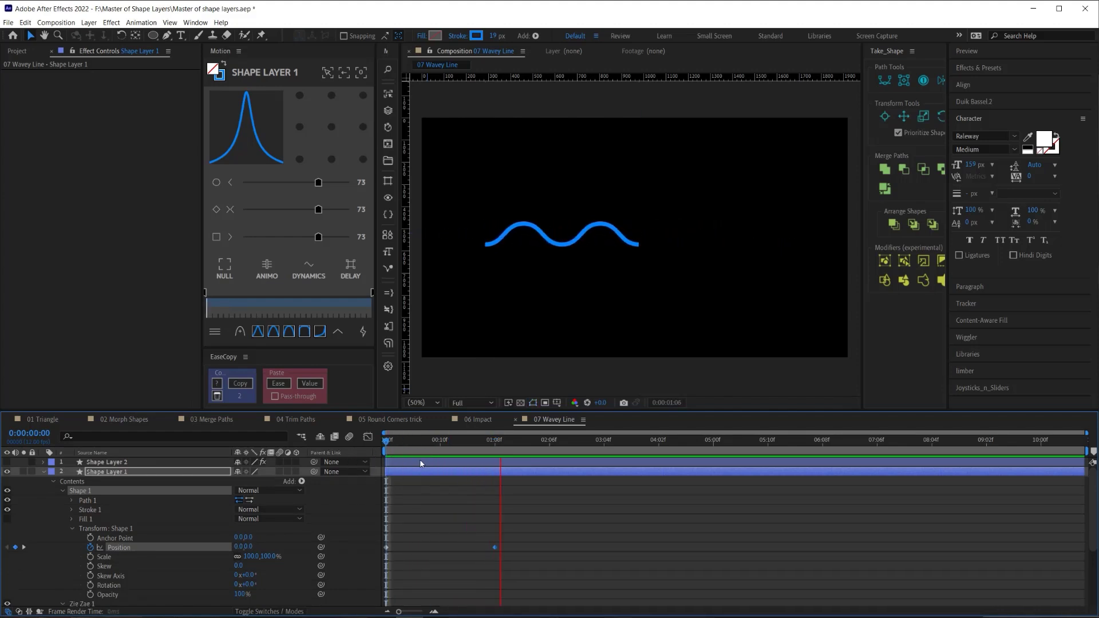
key("space")
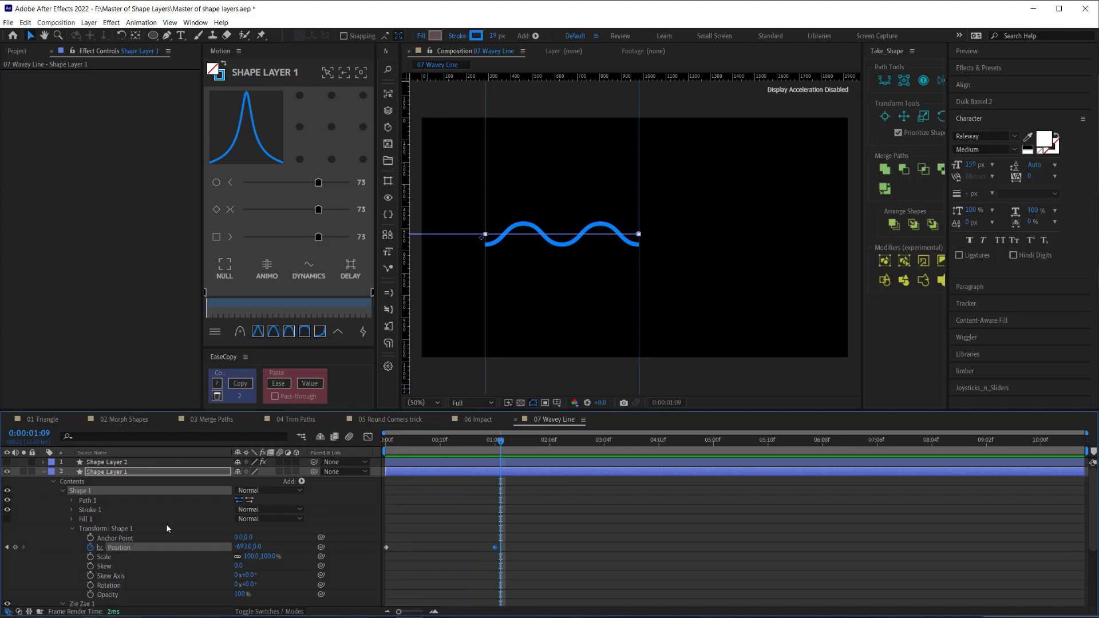
Select the Position and Trim Paths Offset keyframes and create Key Looper Loop Out Cycle loops
key("u")
left_click(169, 517)
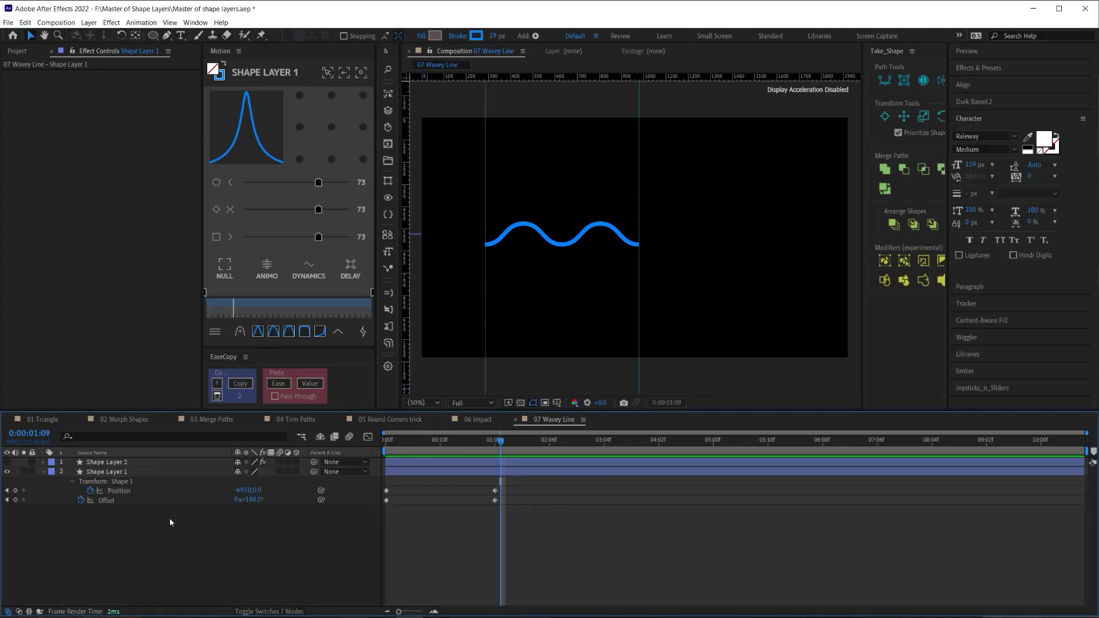
left_click(120, 490)
left_click(109, 500, "shift")
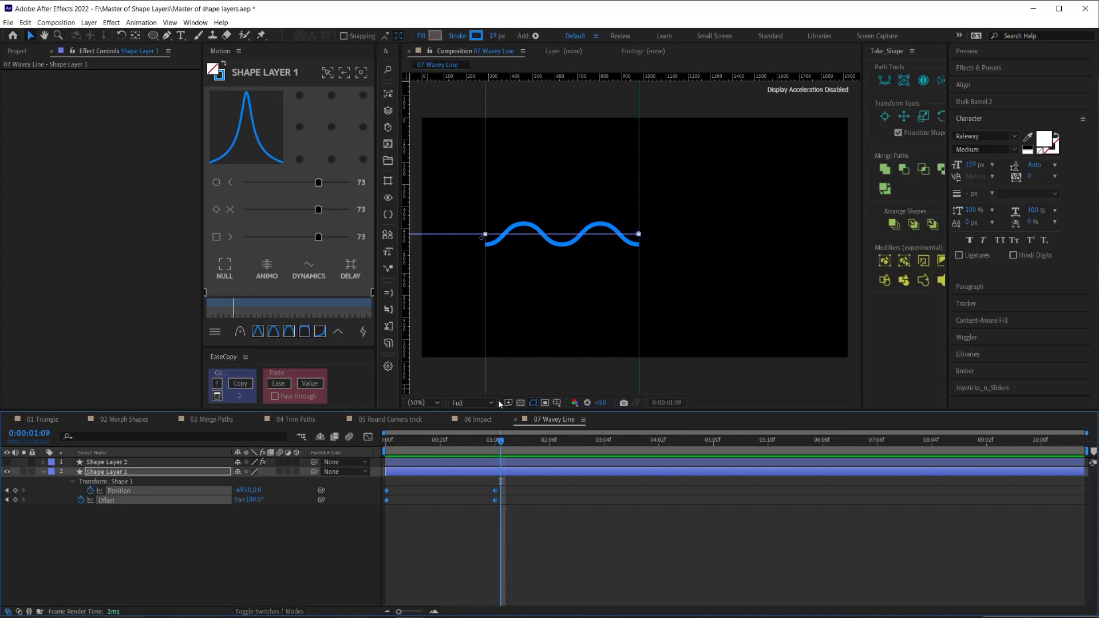
left_click(388, 127)
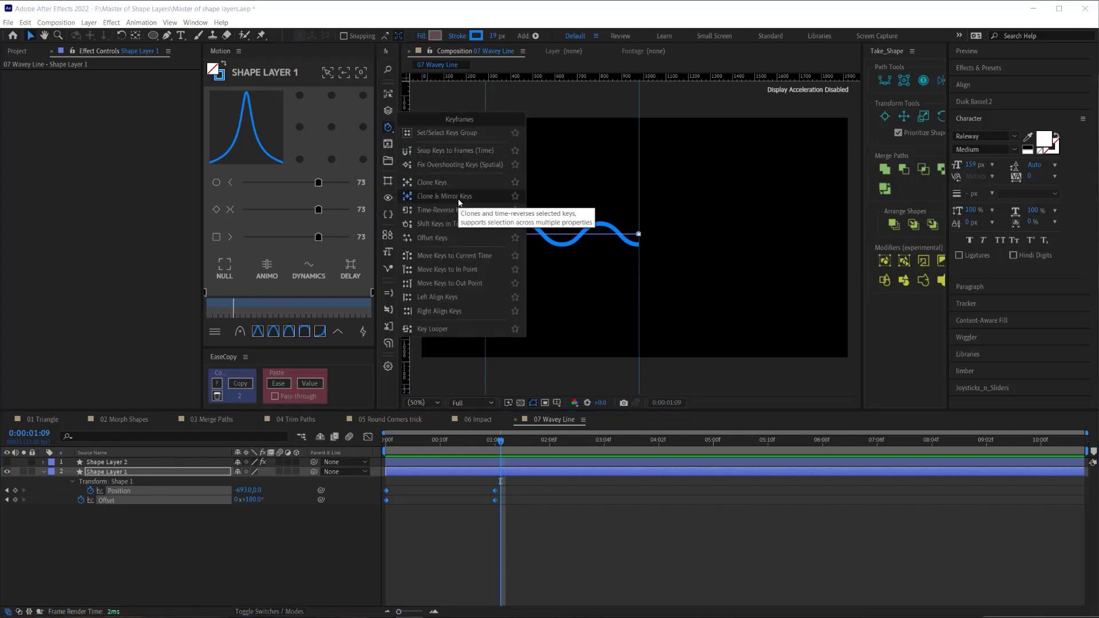
left_click(430, 329)
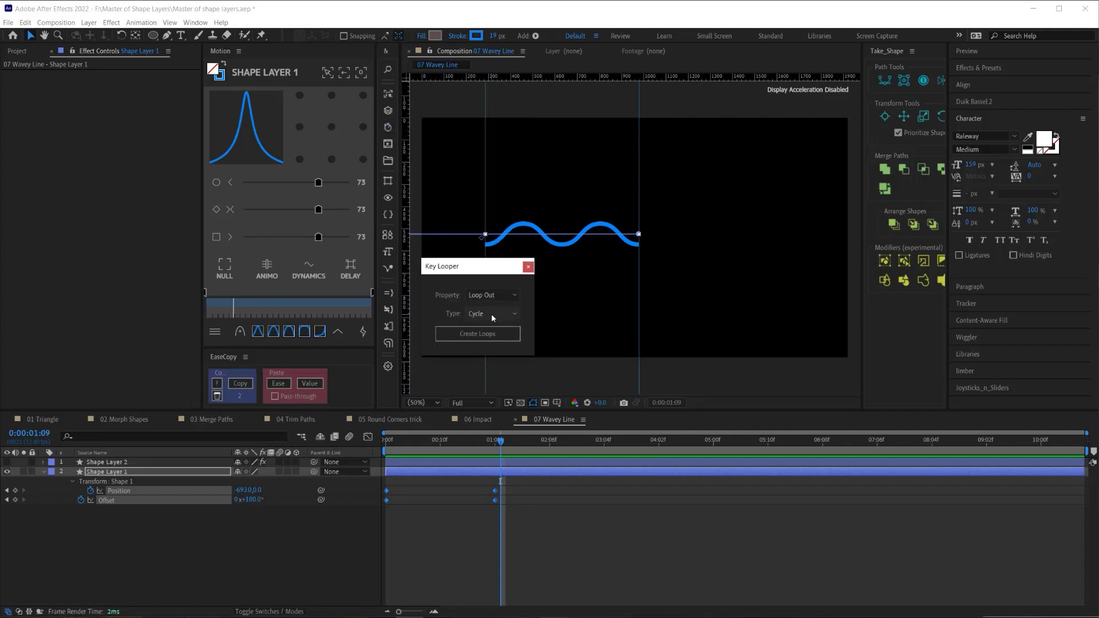
left_click(475, 334)
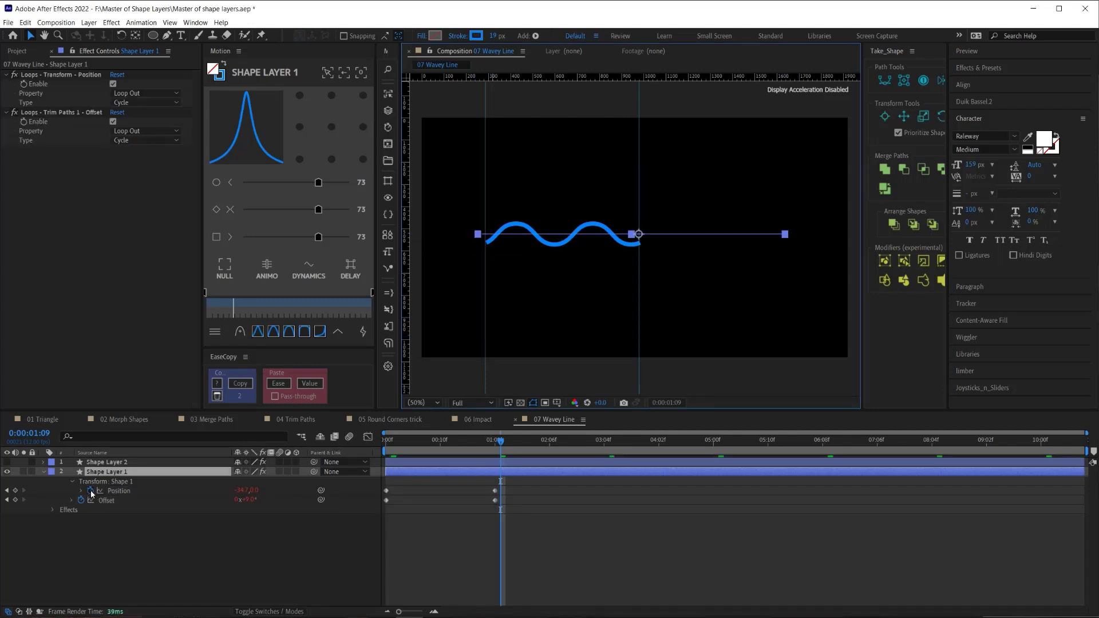
Add and commit a loopOut() expression on Shape 1's Position, picking it from autocomplete
left_click(130, 521)
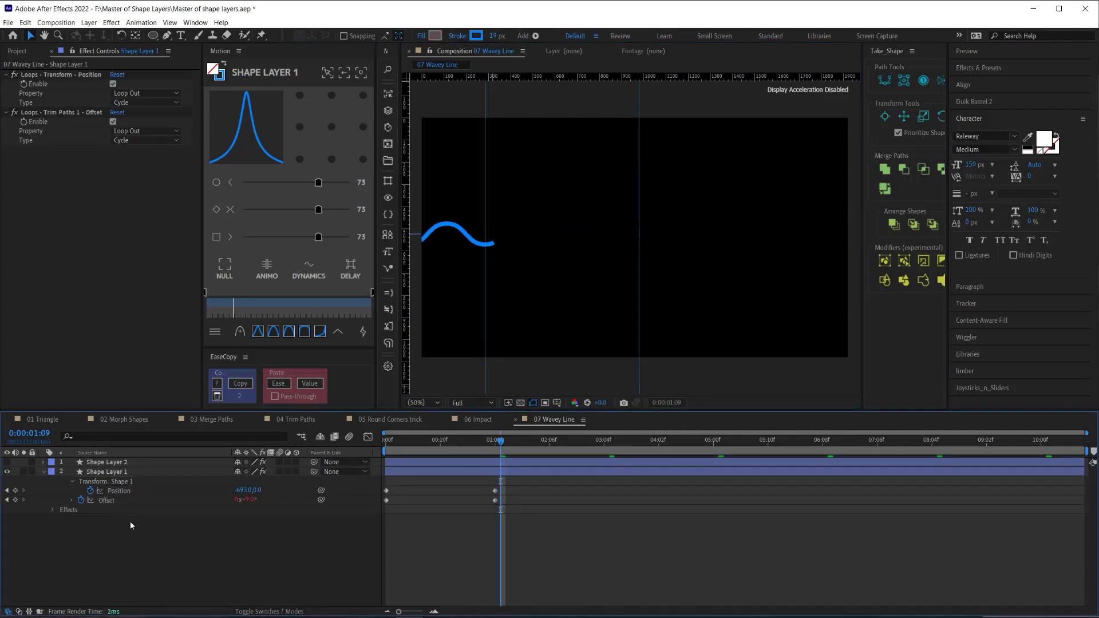
left_click(91, 491, "alt")
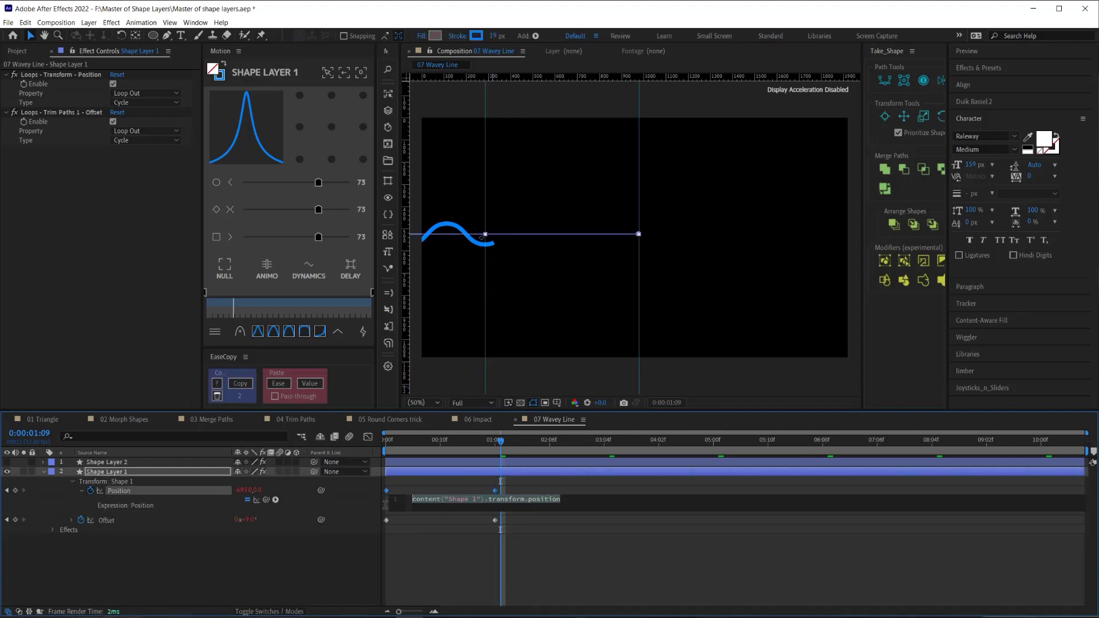
type("loop")
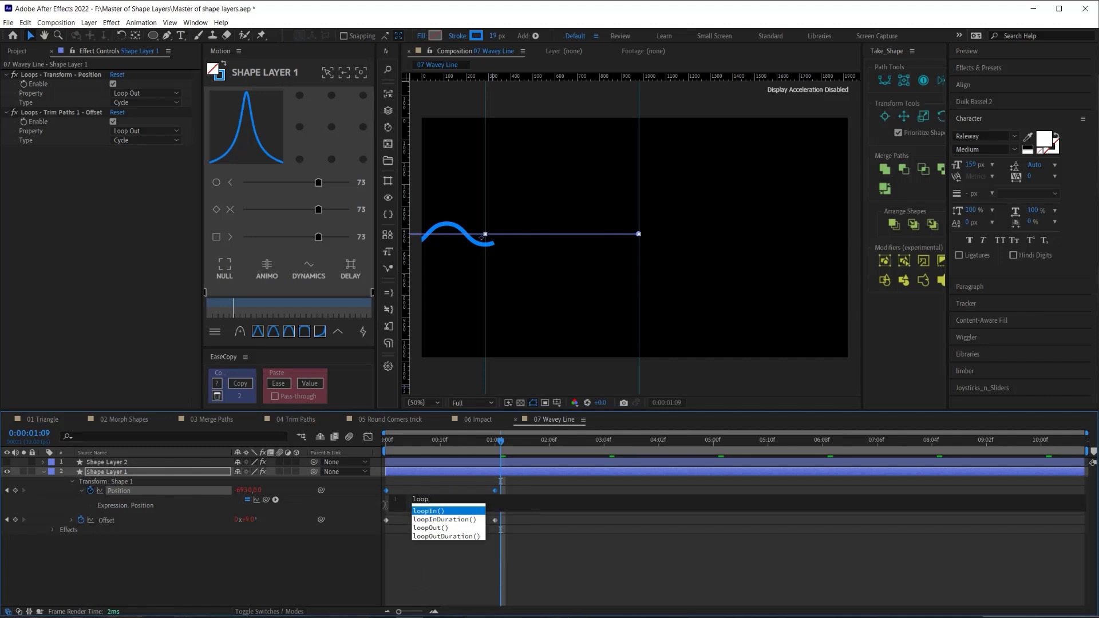
key("Down")
key("Down")
key("Return")
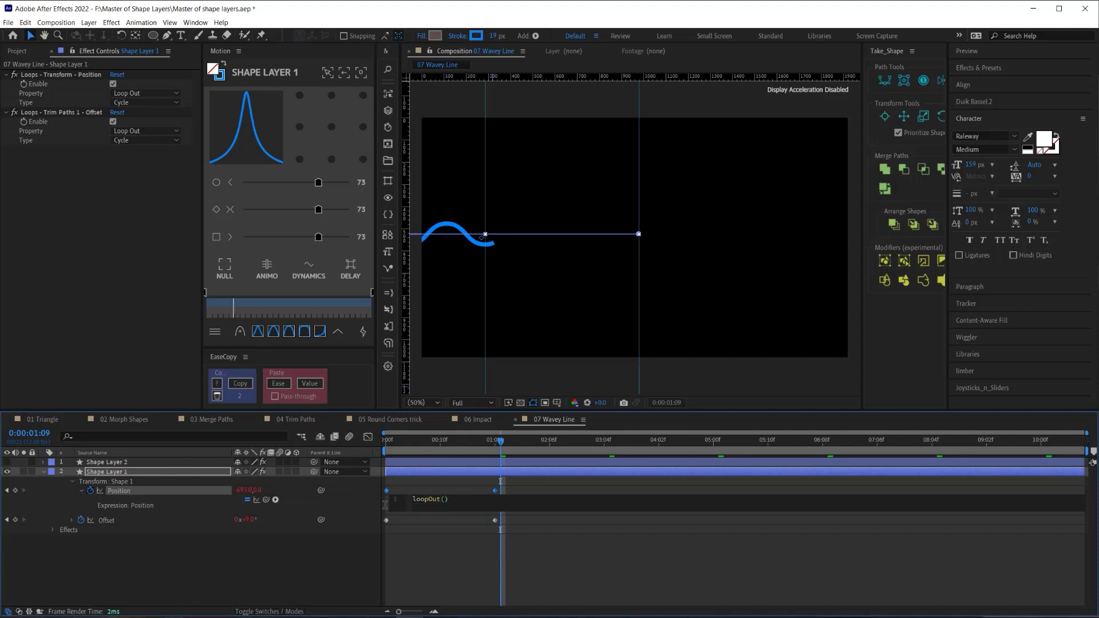
left_click(432, 490)
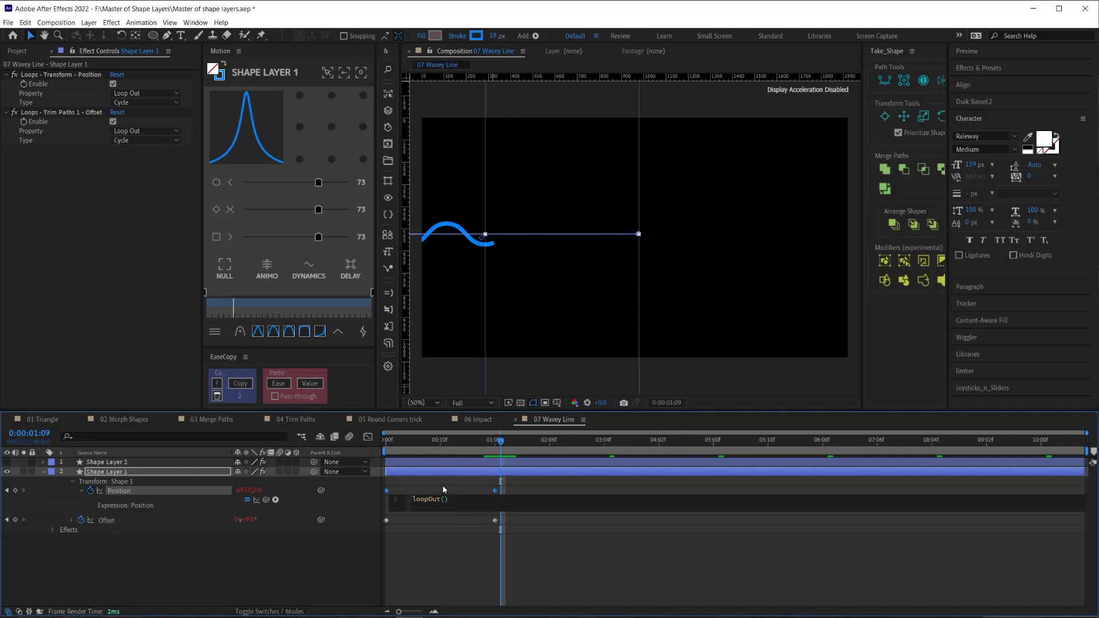
left_click(466, 562)
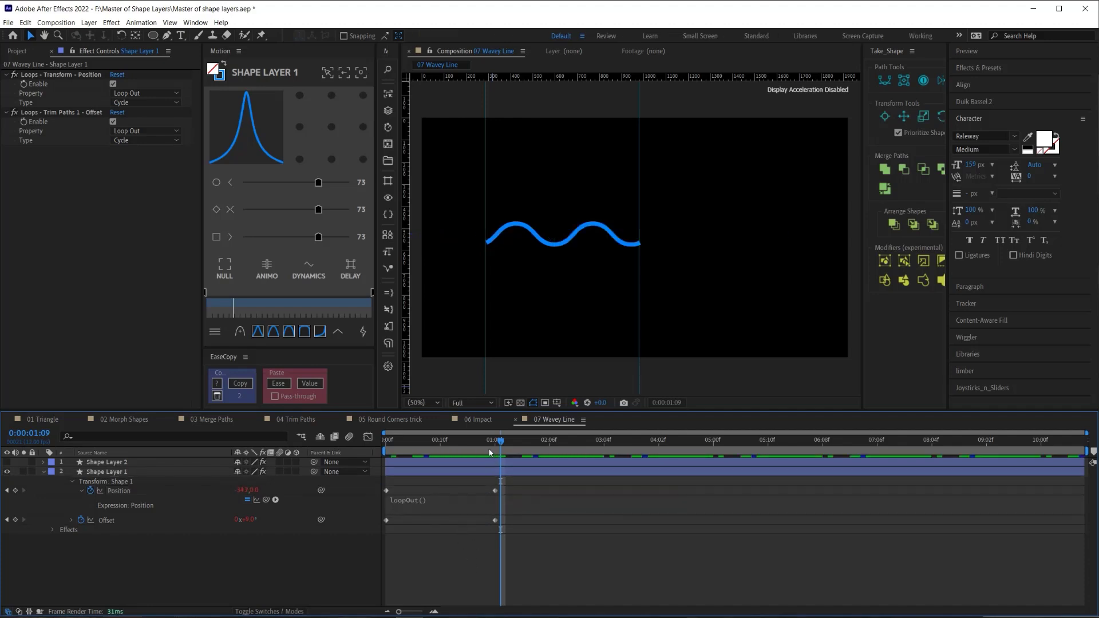
Jump to the start of the timeline and play the looping wave preview
key("Home")
key("space")
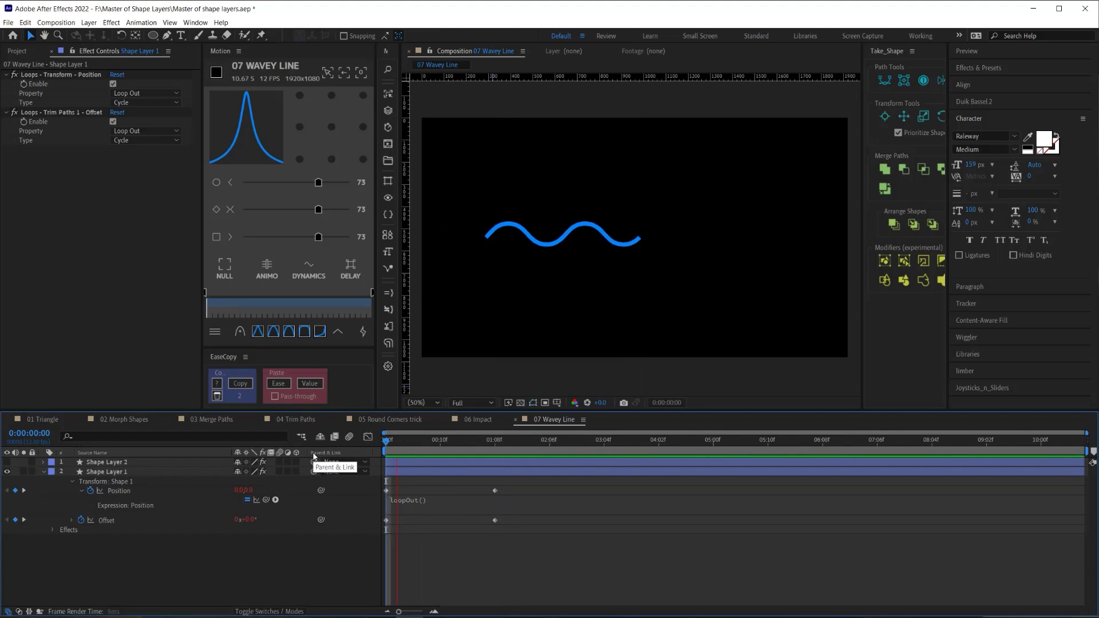